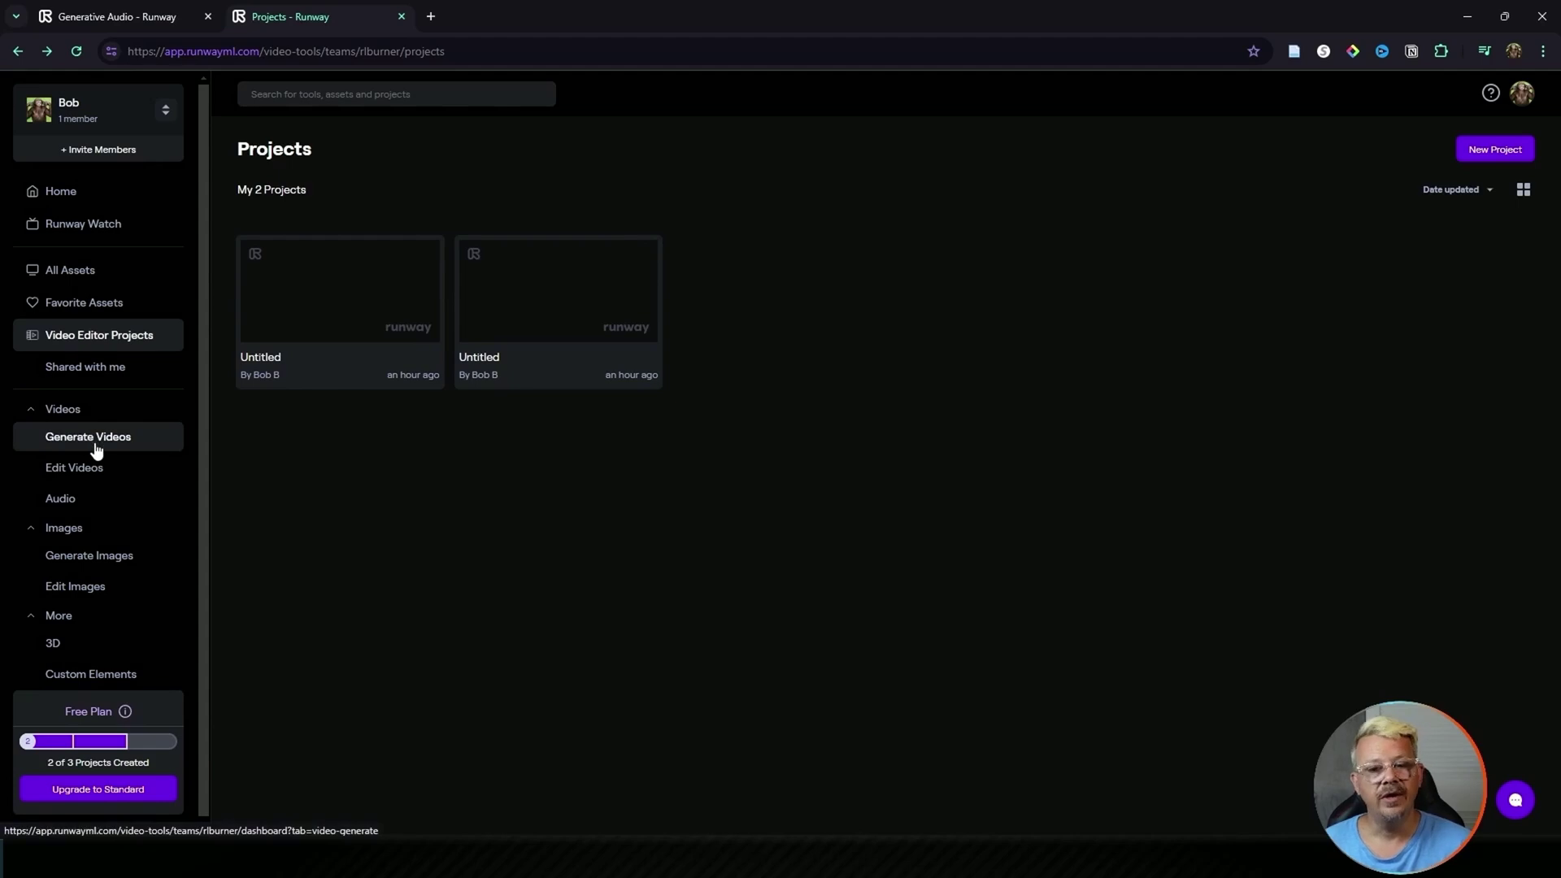
# Open the Generate Videos dashboard listing Video to Video, Text/Image to Video, Lip Sync and Frame Interpolation
pyautogui.click(95, 446)
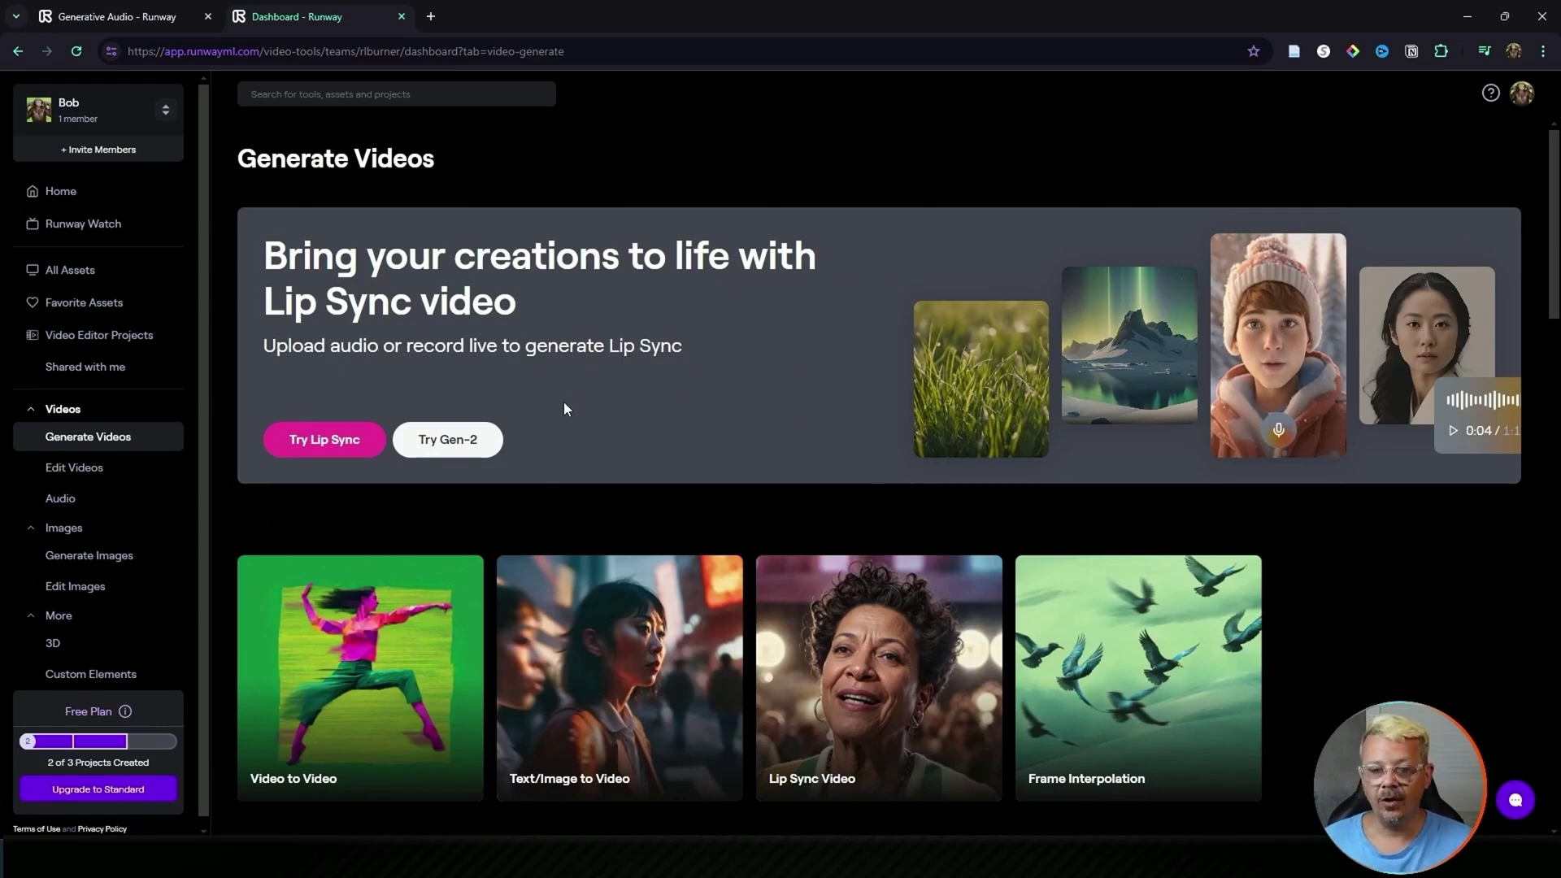
pyautogui.scroll(-1, 567, 408)
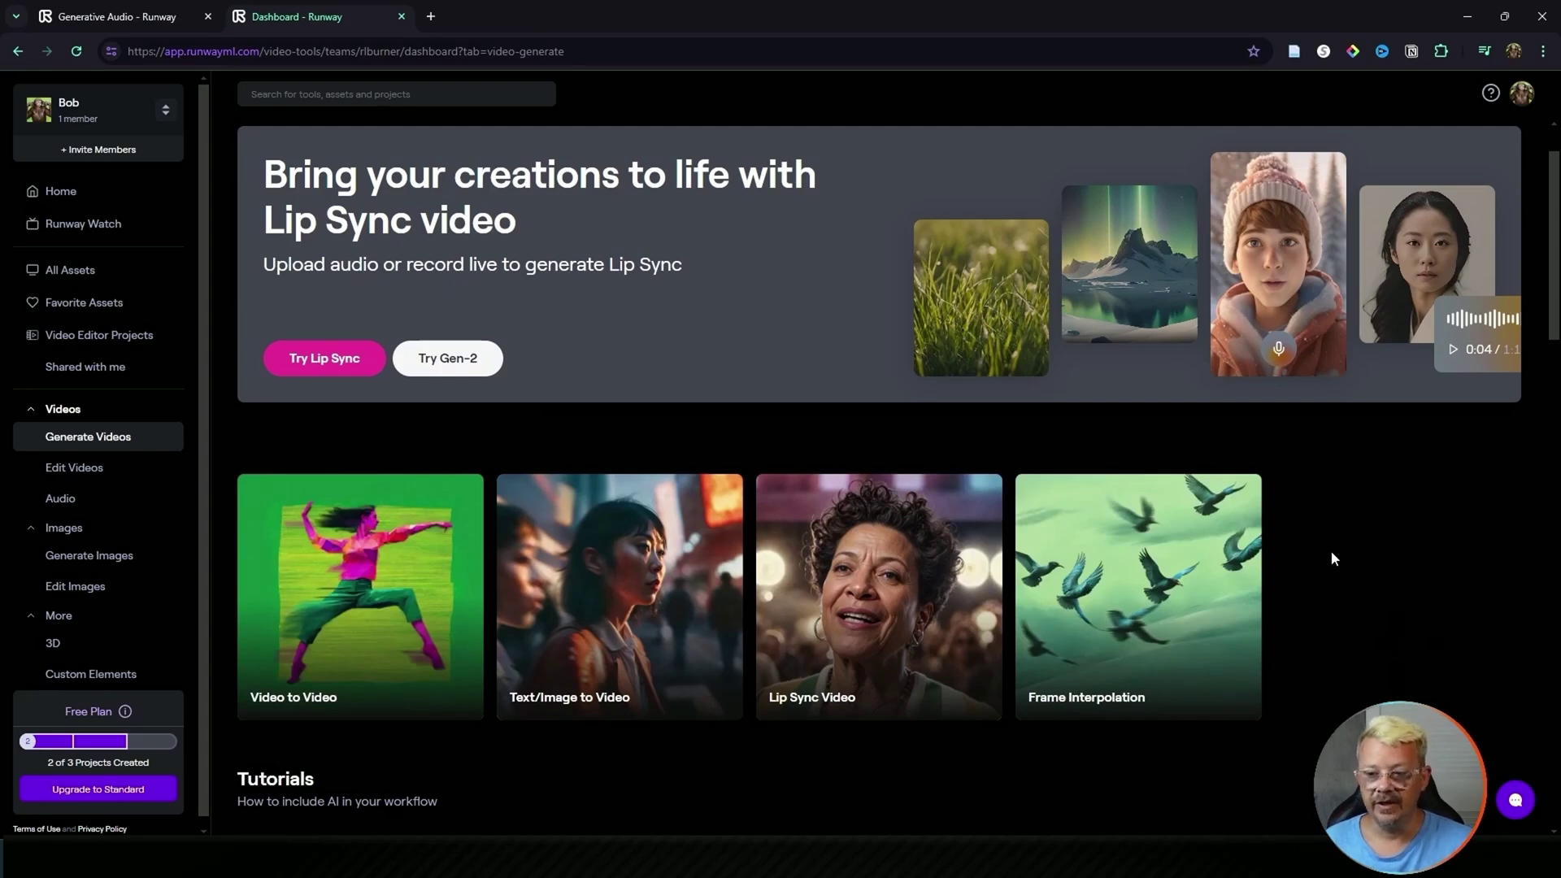
# Open the Text/Image to Video Gen-2 generator with an empty prompt and image area
pyautogui.click(616, 618)
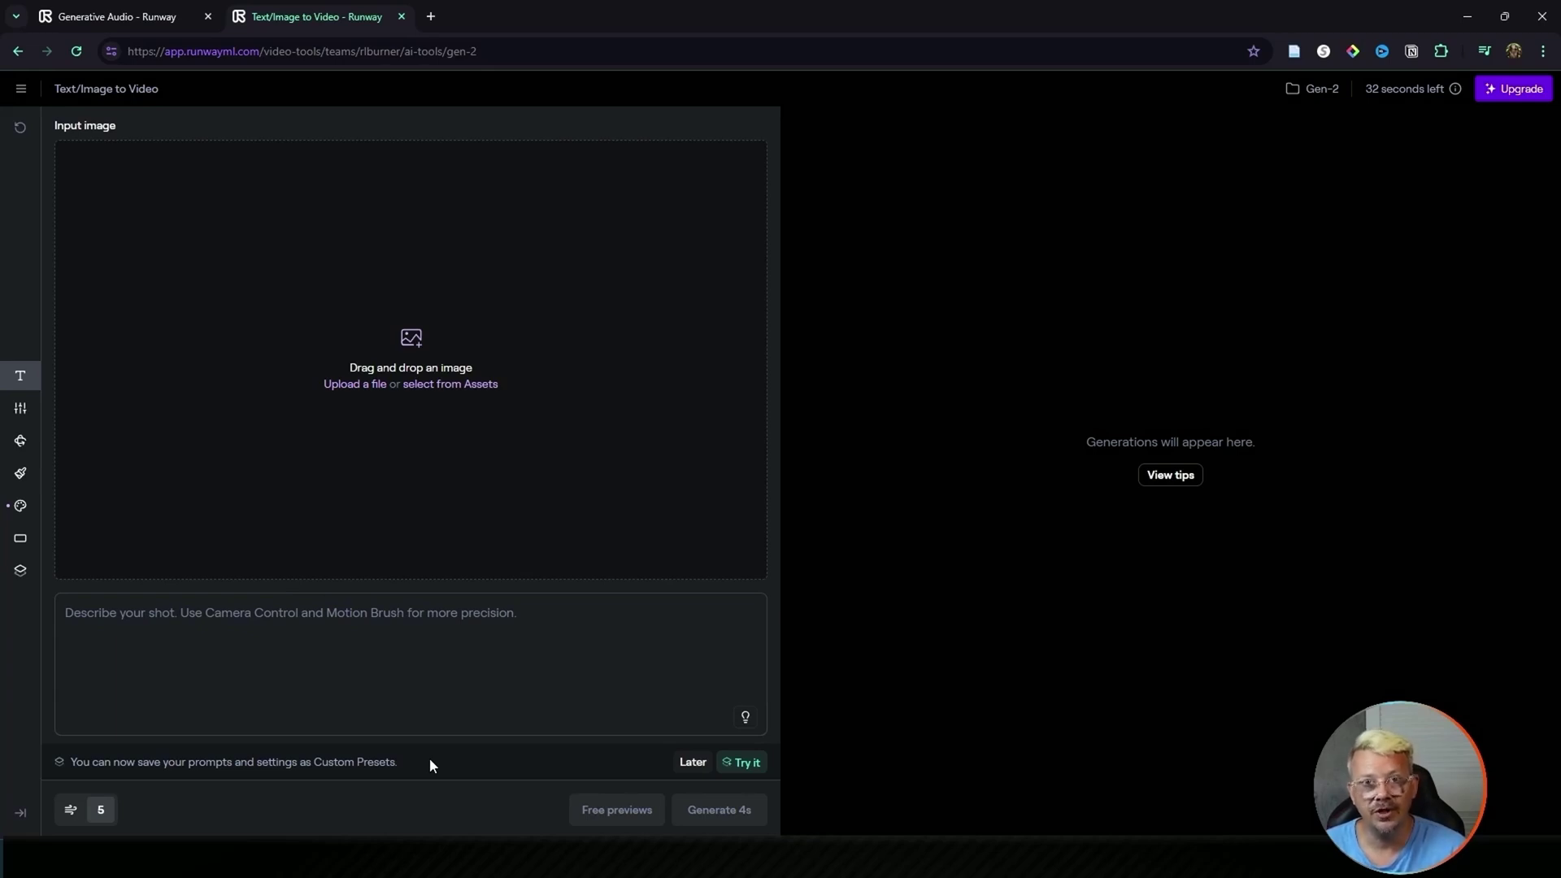
pyautogui.click(72, 816)
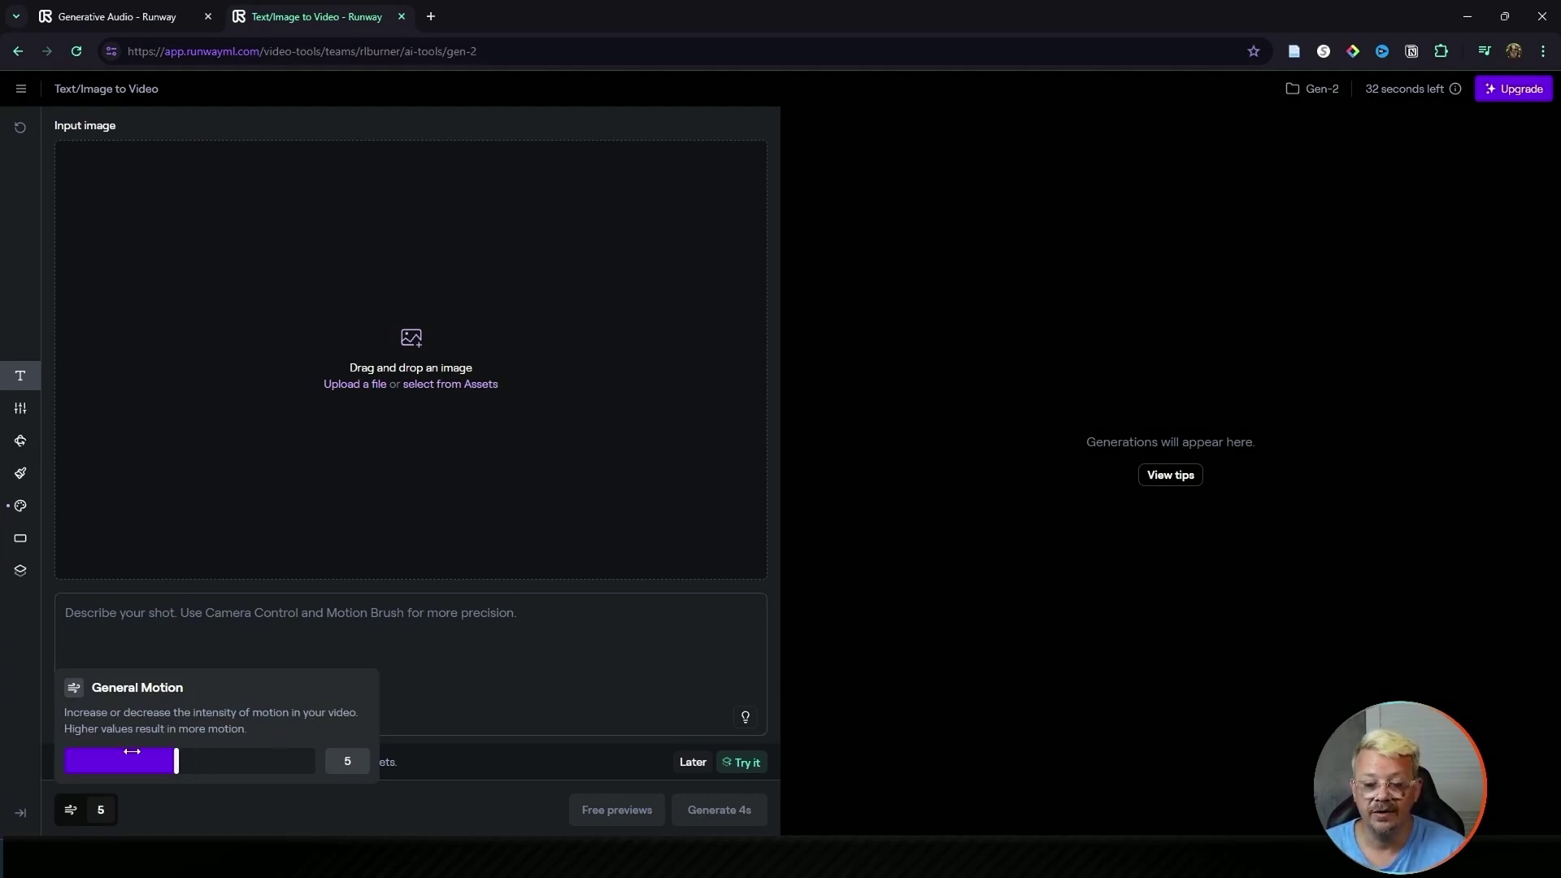
pyautogui.moveTo(177, 762)
pyautogui.mouseDown()
pyautogui.moveTo(285, 759)
pyautogui.moveTo(177, 761)
pyautogui.mouseUp()
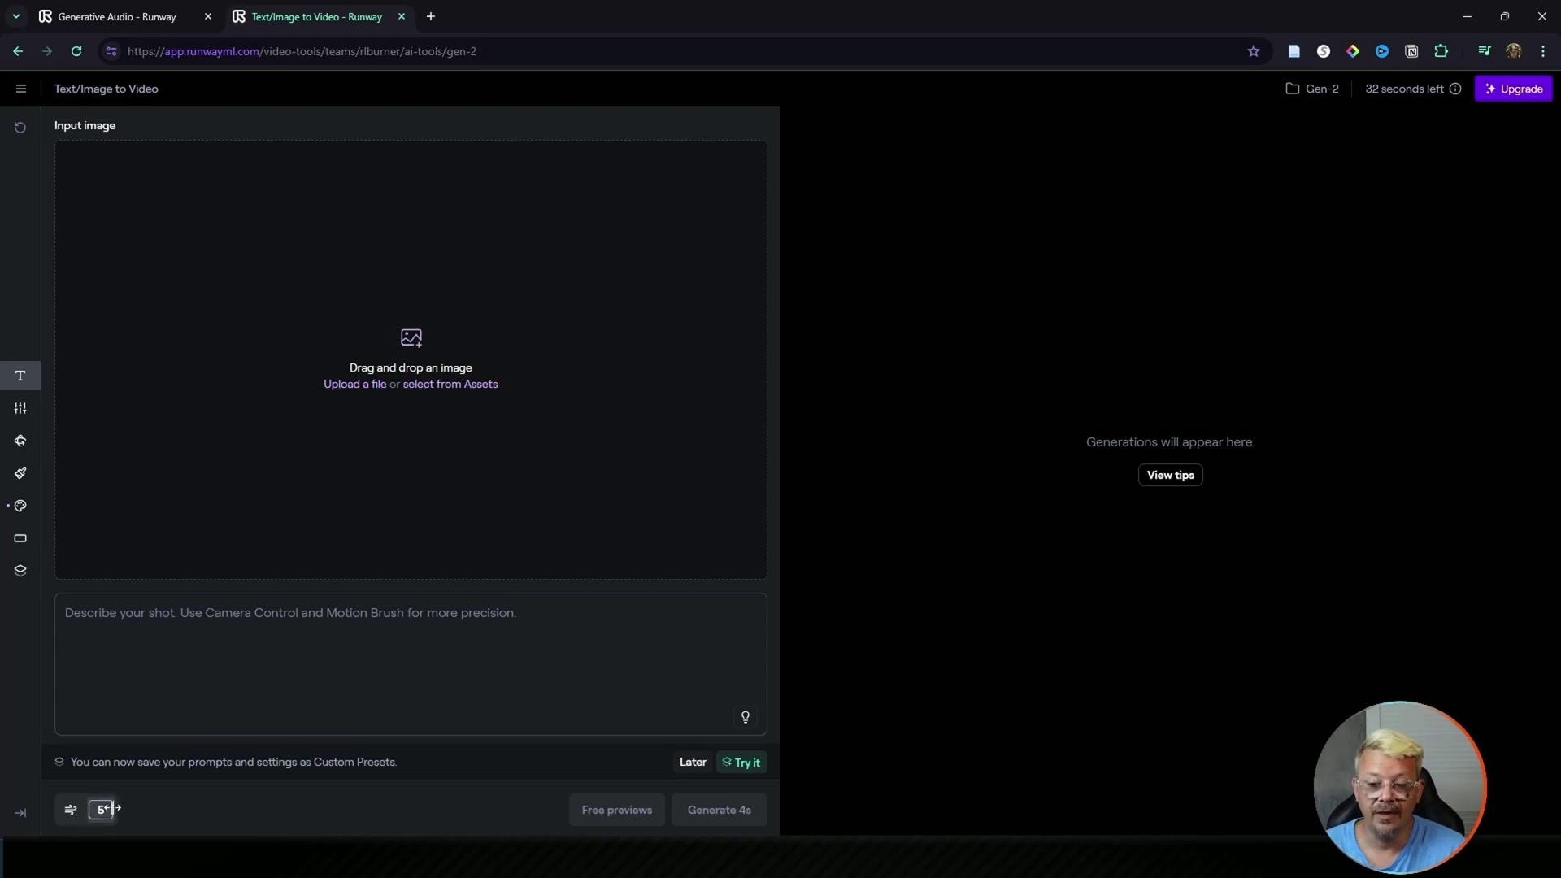
pyautogui.moveTo(102, 810)
pyautogui.mouseDown()
pyautogui.moveTo(140, 811)
pyautogui.moveTo(112, 828)
pyautogui.mouseUp()
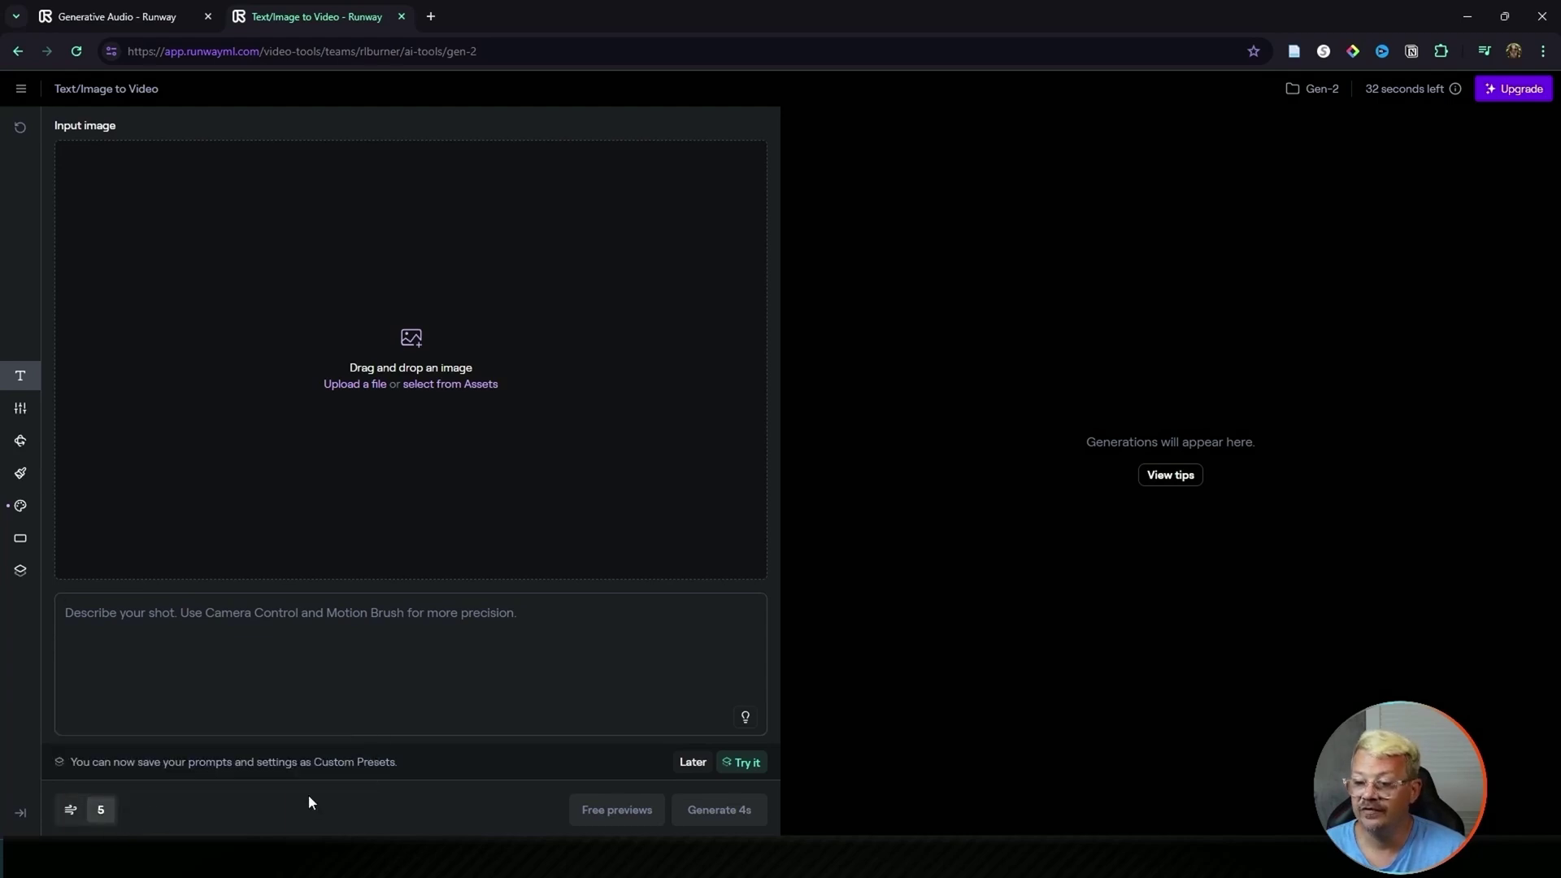
# Fill the shot description with a suggested prompt, then enhance it with richer detail
pyautogui.click(228, 634)
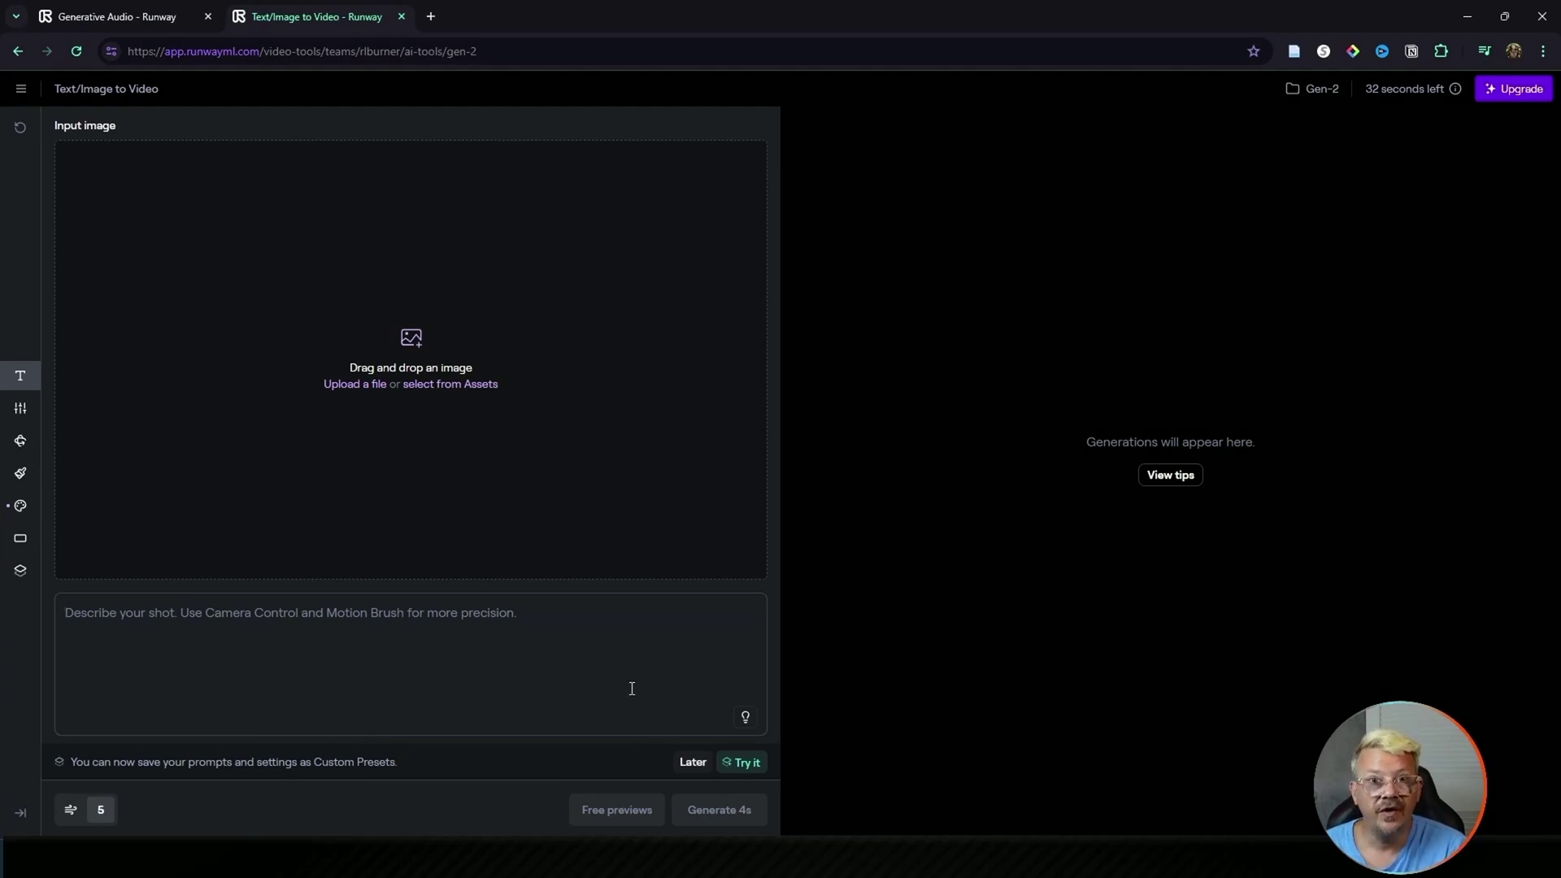
pyautogui.click(746, 720)
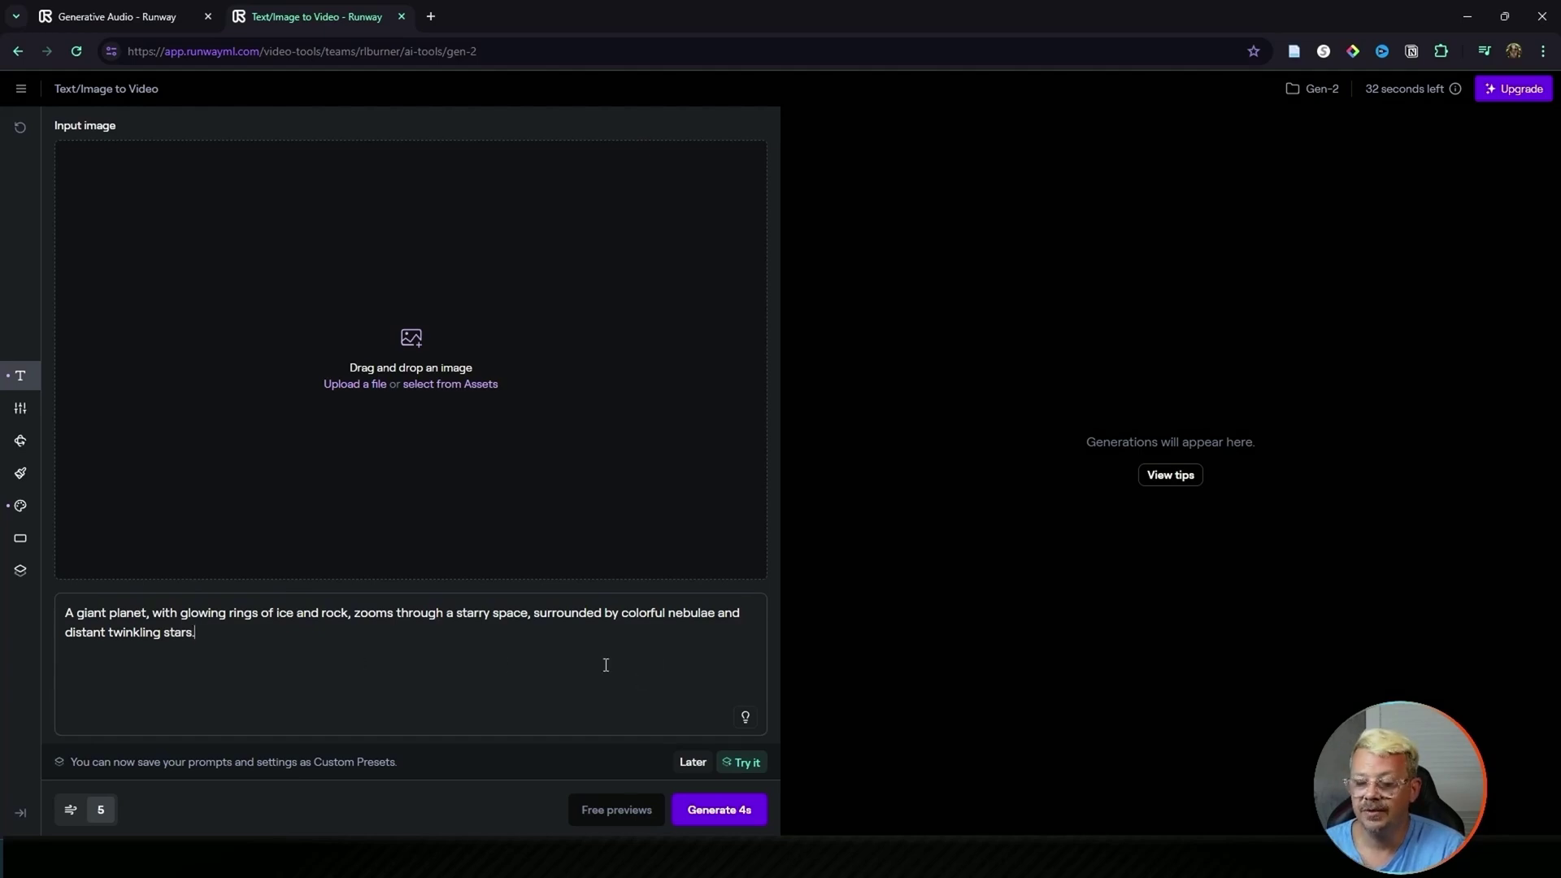
pyautogui.click(744, 719)
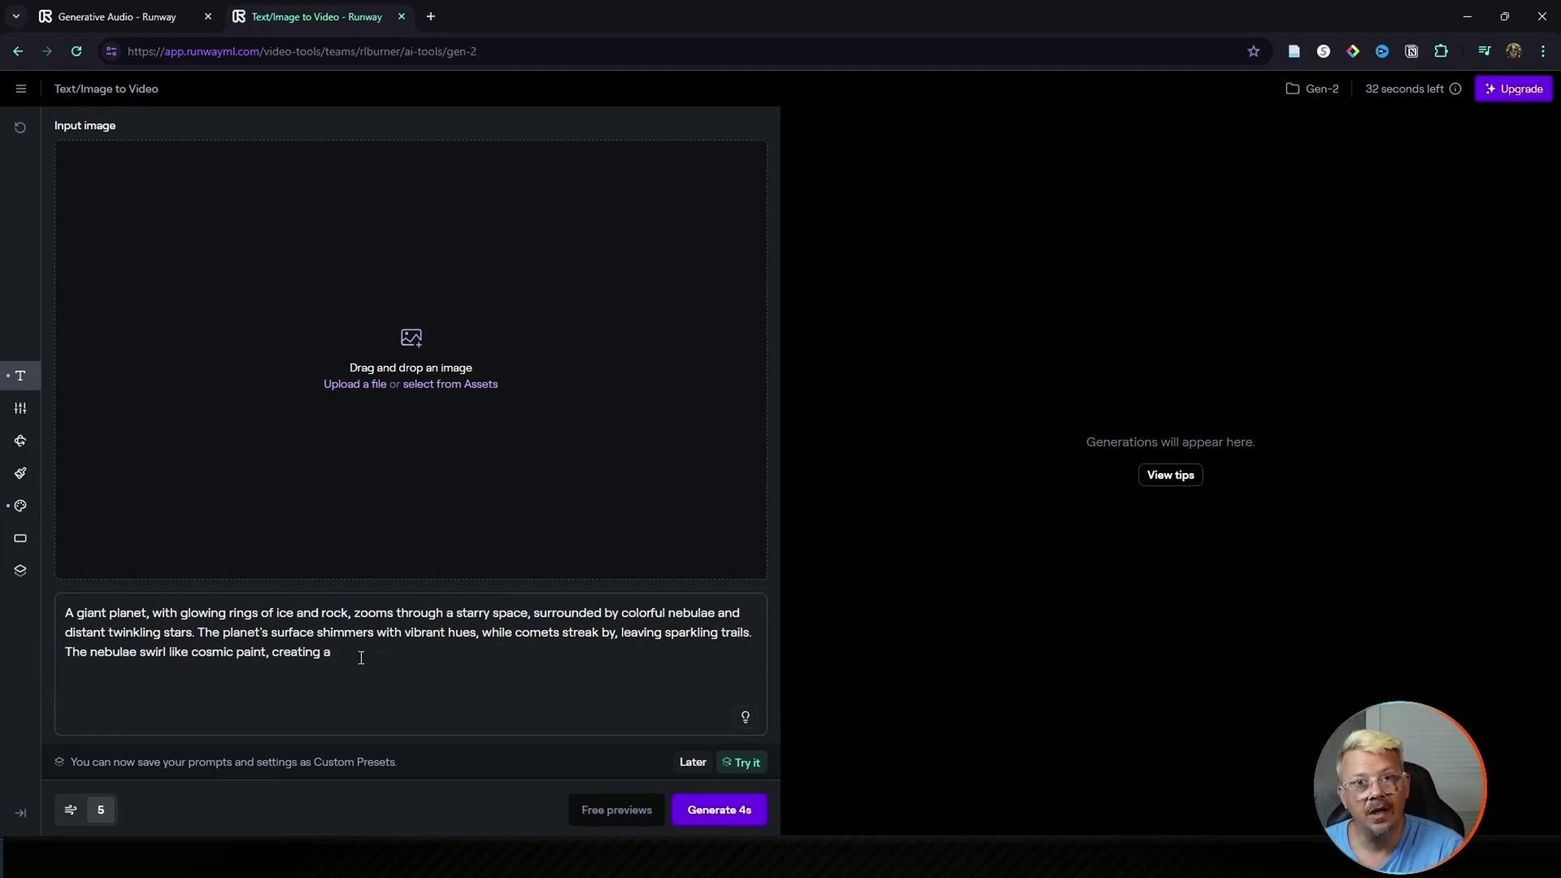
# Replace the prompt with the description of a student riding a bicycle on a college campus
pyautogui.hotkey('ctrl', 'a')
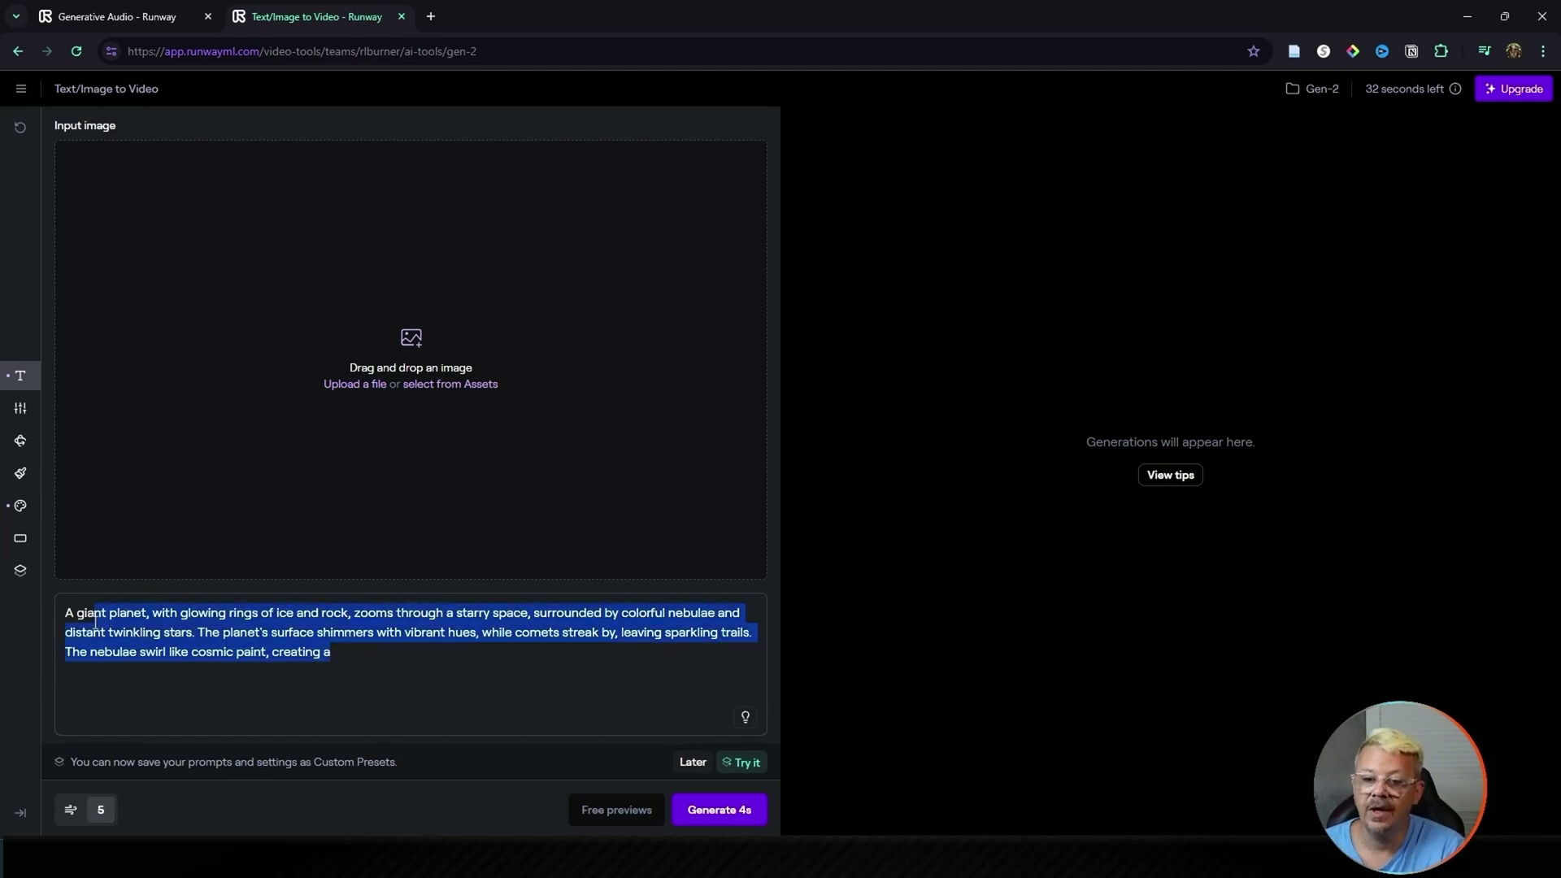
pyautogui.press('BackSpace')
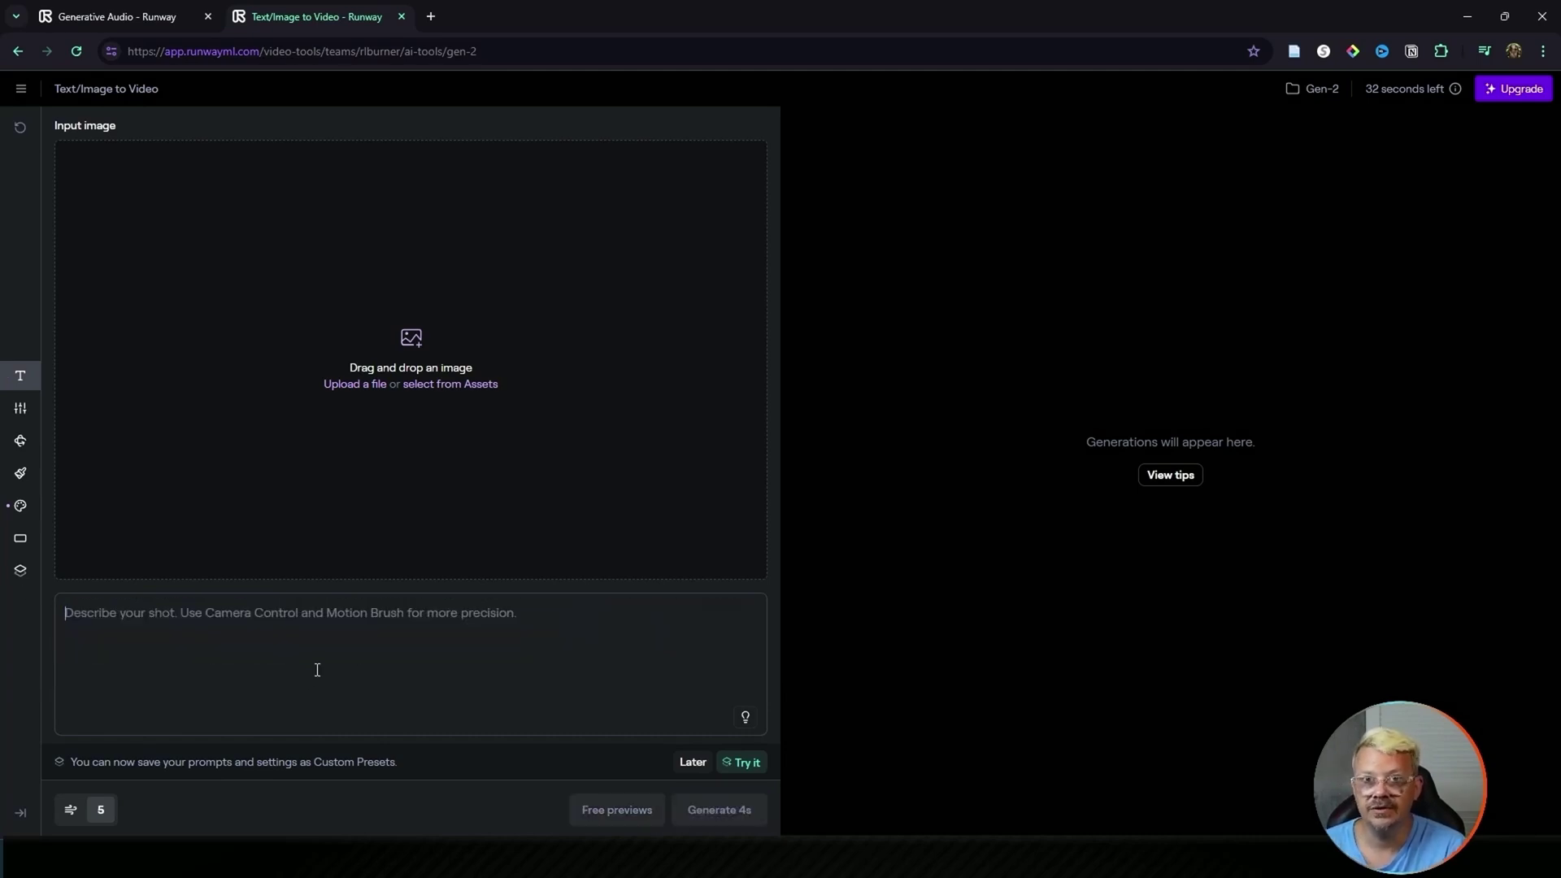
pyautogui.write('A student rides a bicycle on a college campus')
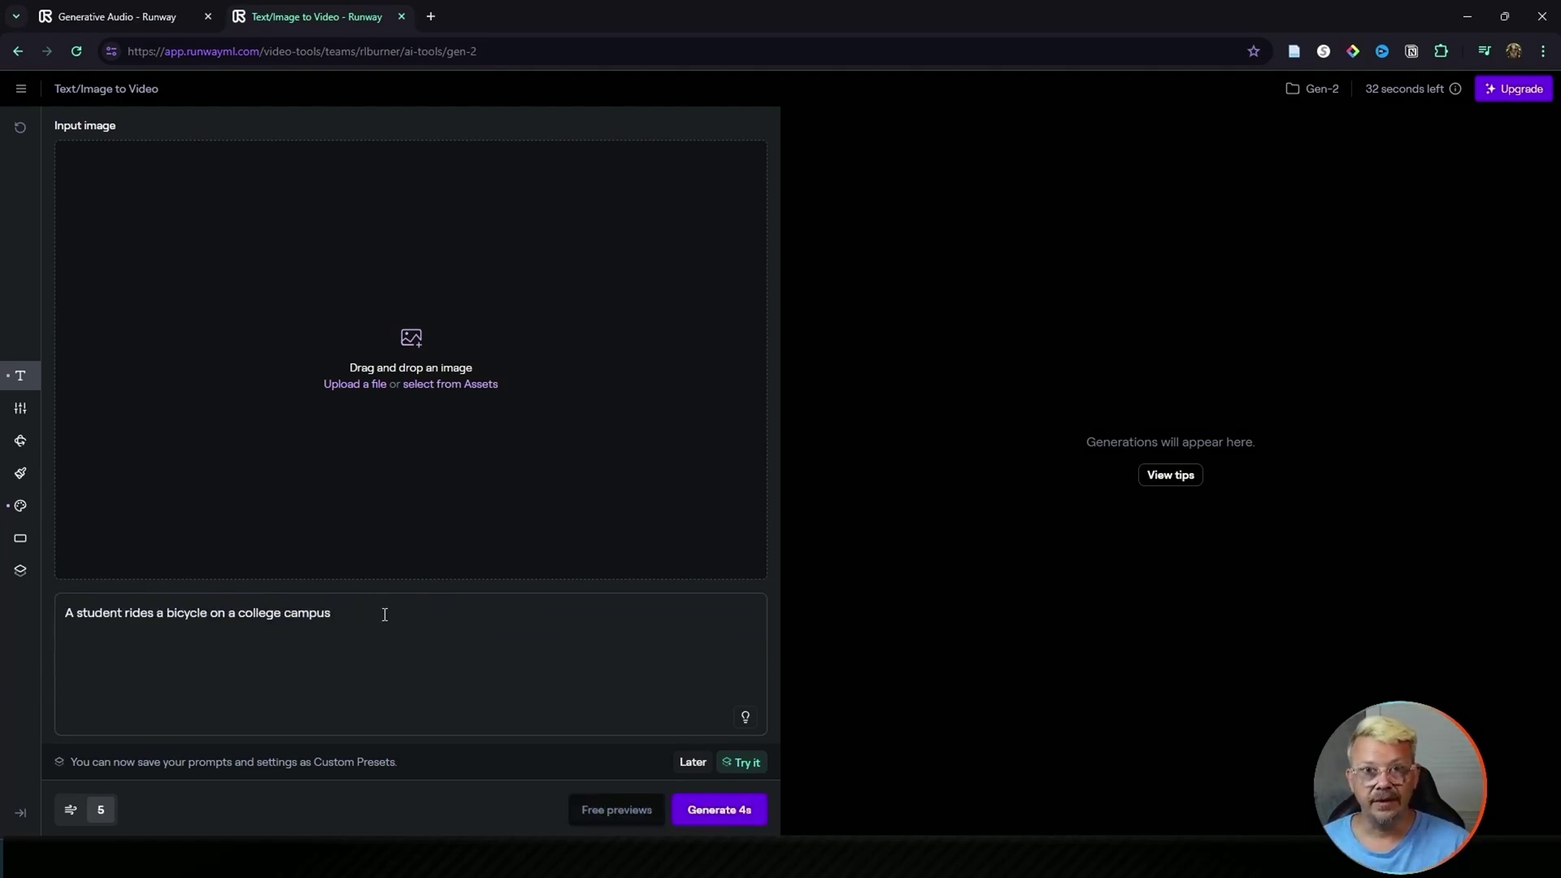
pyautogui.write('!!')
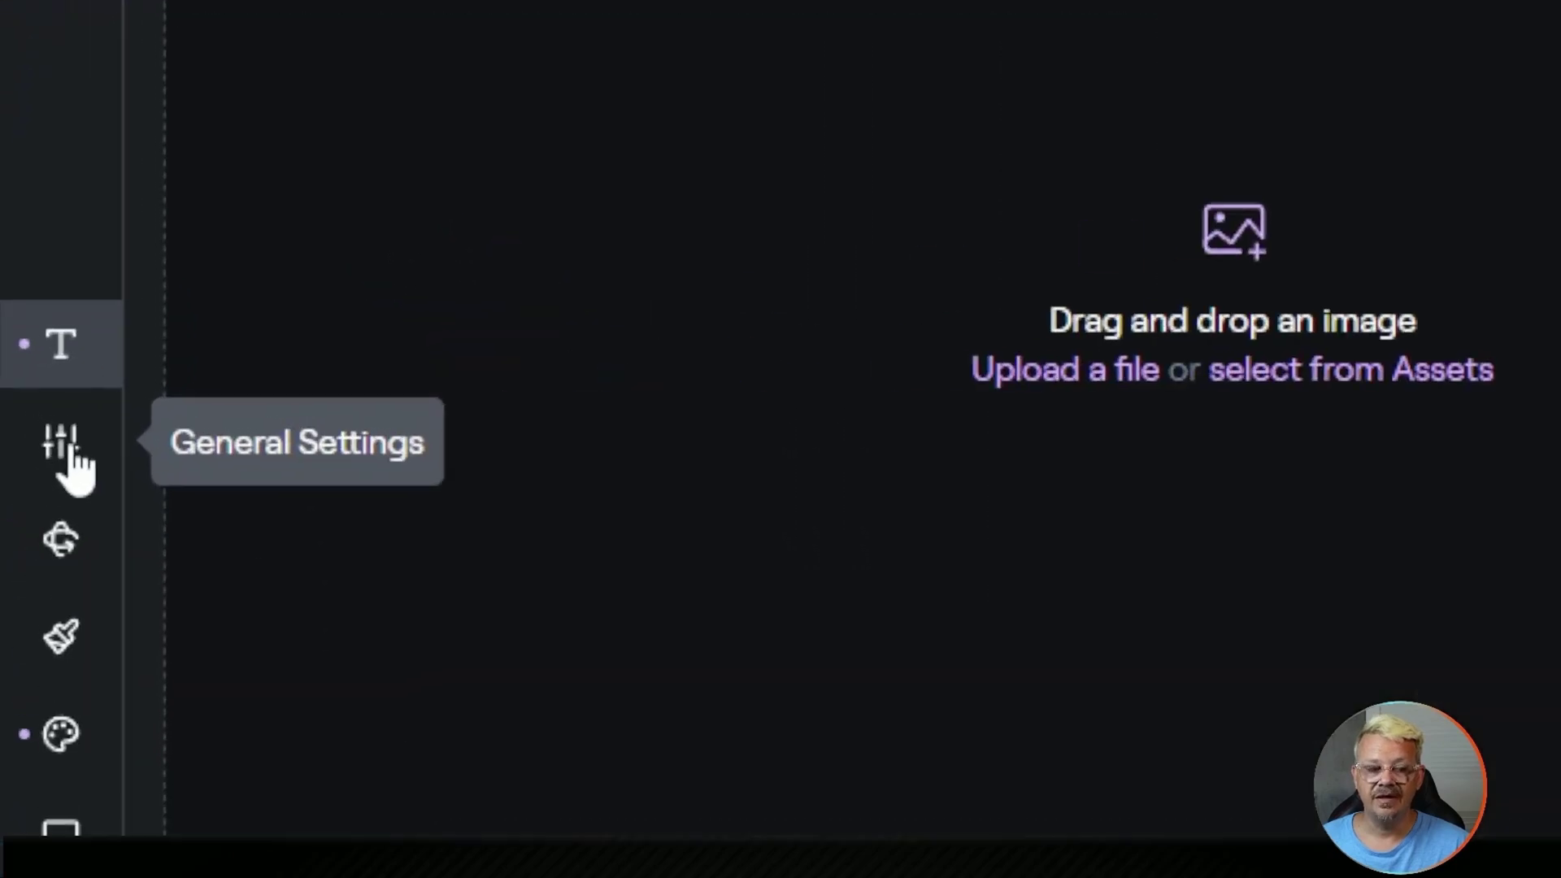
# Show General settings with 720p resolution, interpolation on, and try the prompt weight slider at 8.5
pyautogui.click(70, 454)
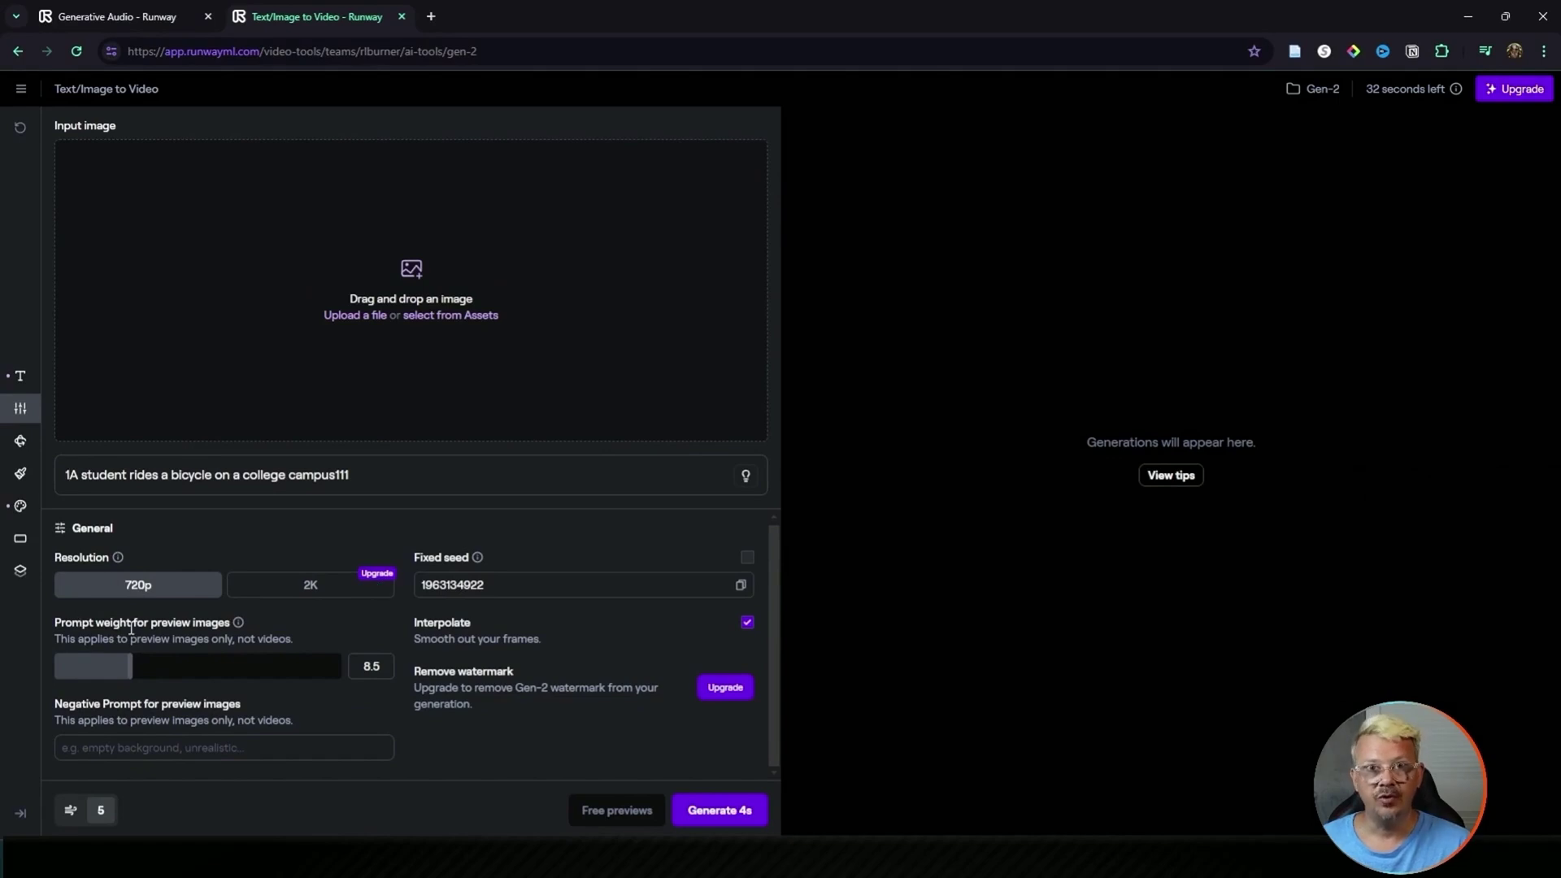
pyautogui.moveTo(238, 622)
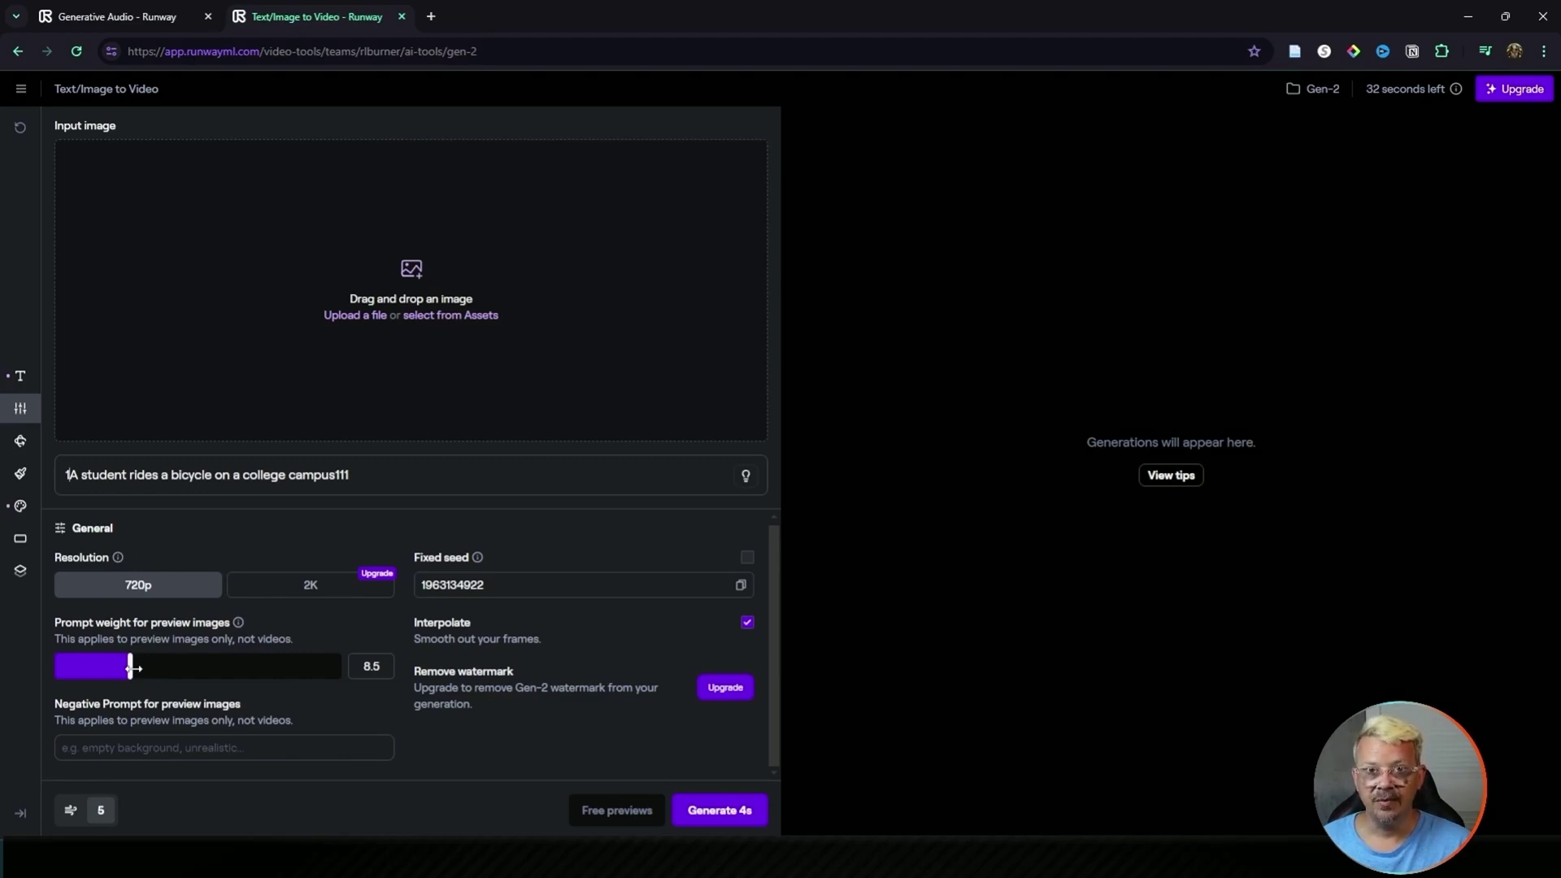
pyautogui.moveTo(133, 669)
pyautogui.mouseDown()
pyautogui.moveTo(406, 683)
pyautogui.moveTo(14, 657)
pyautogui.moveTo(129, 673)
pyautogui.mouseUp()
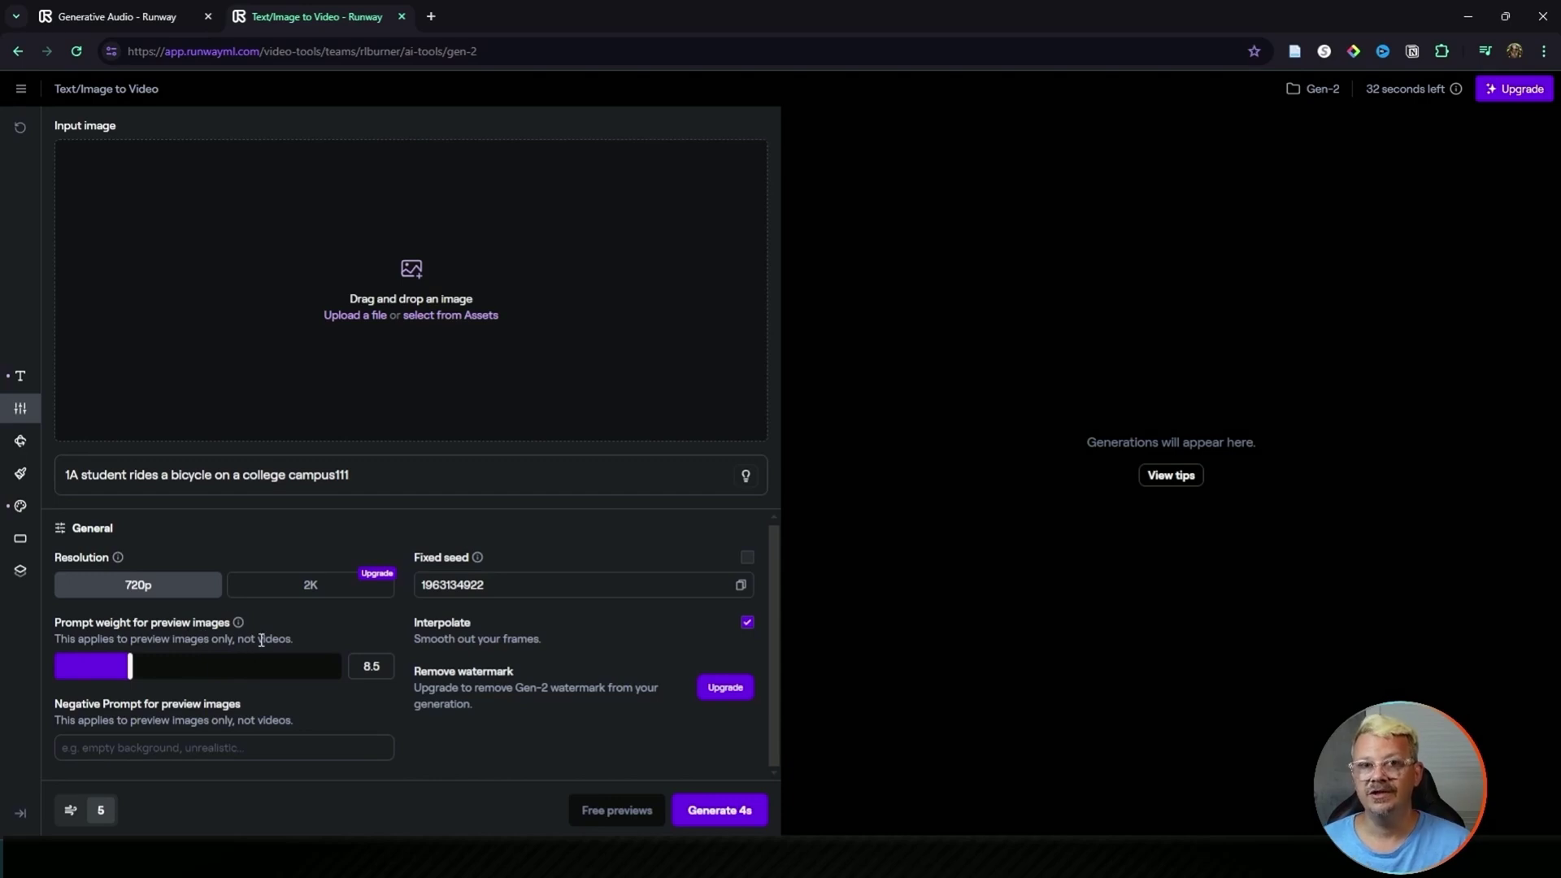
pyautogui.click(199, 720)
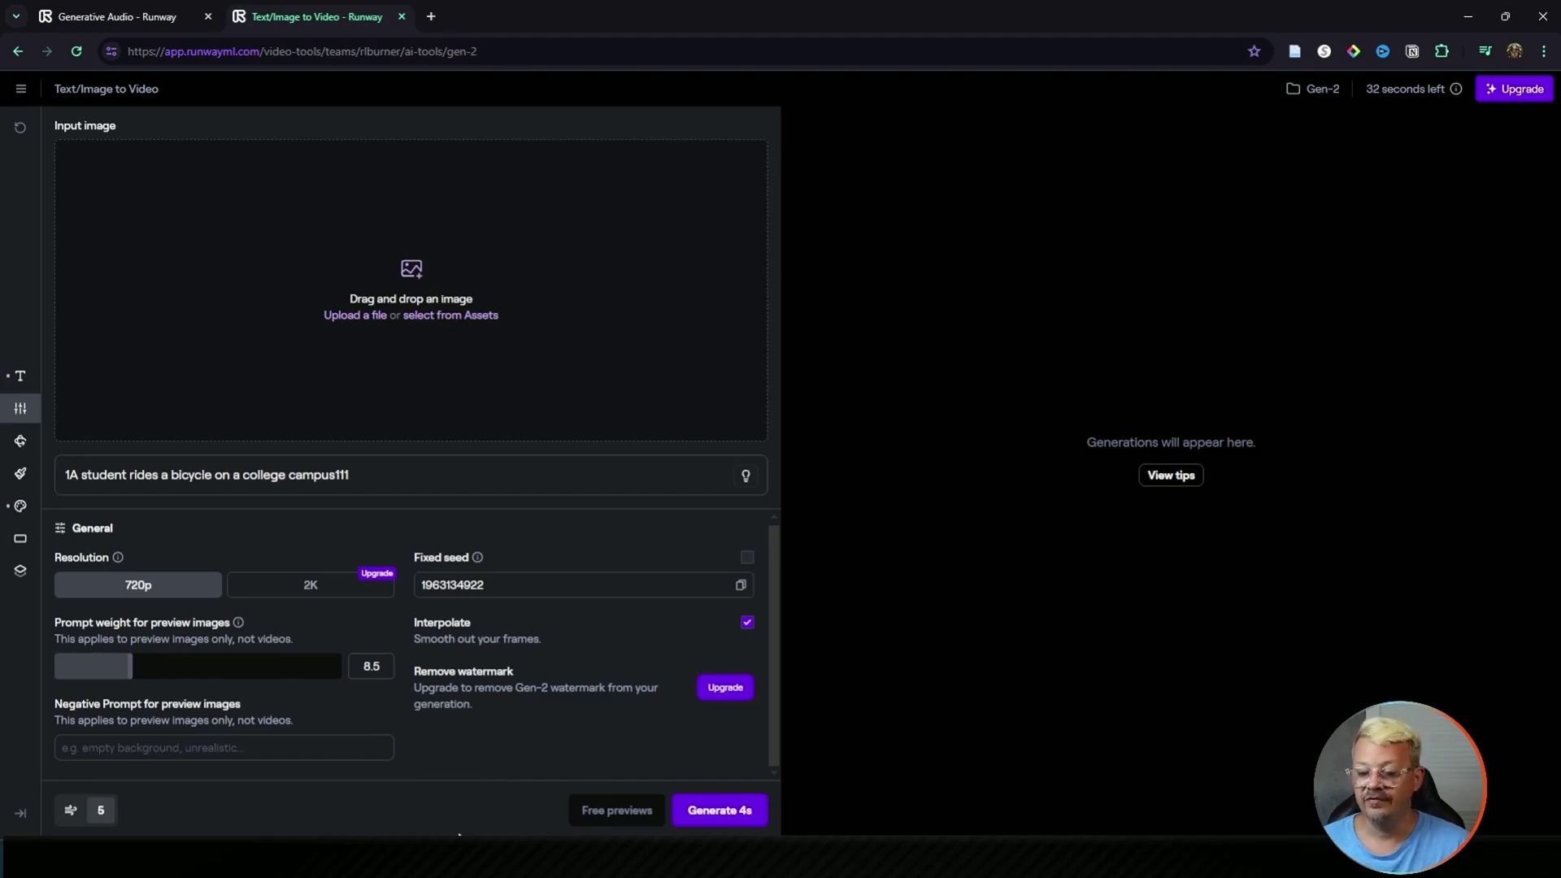
# Try Free previews, then delete the stray 111 so the prompt ends with 'college campus'
pyautogui.click(610, 816)
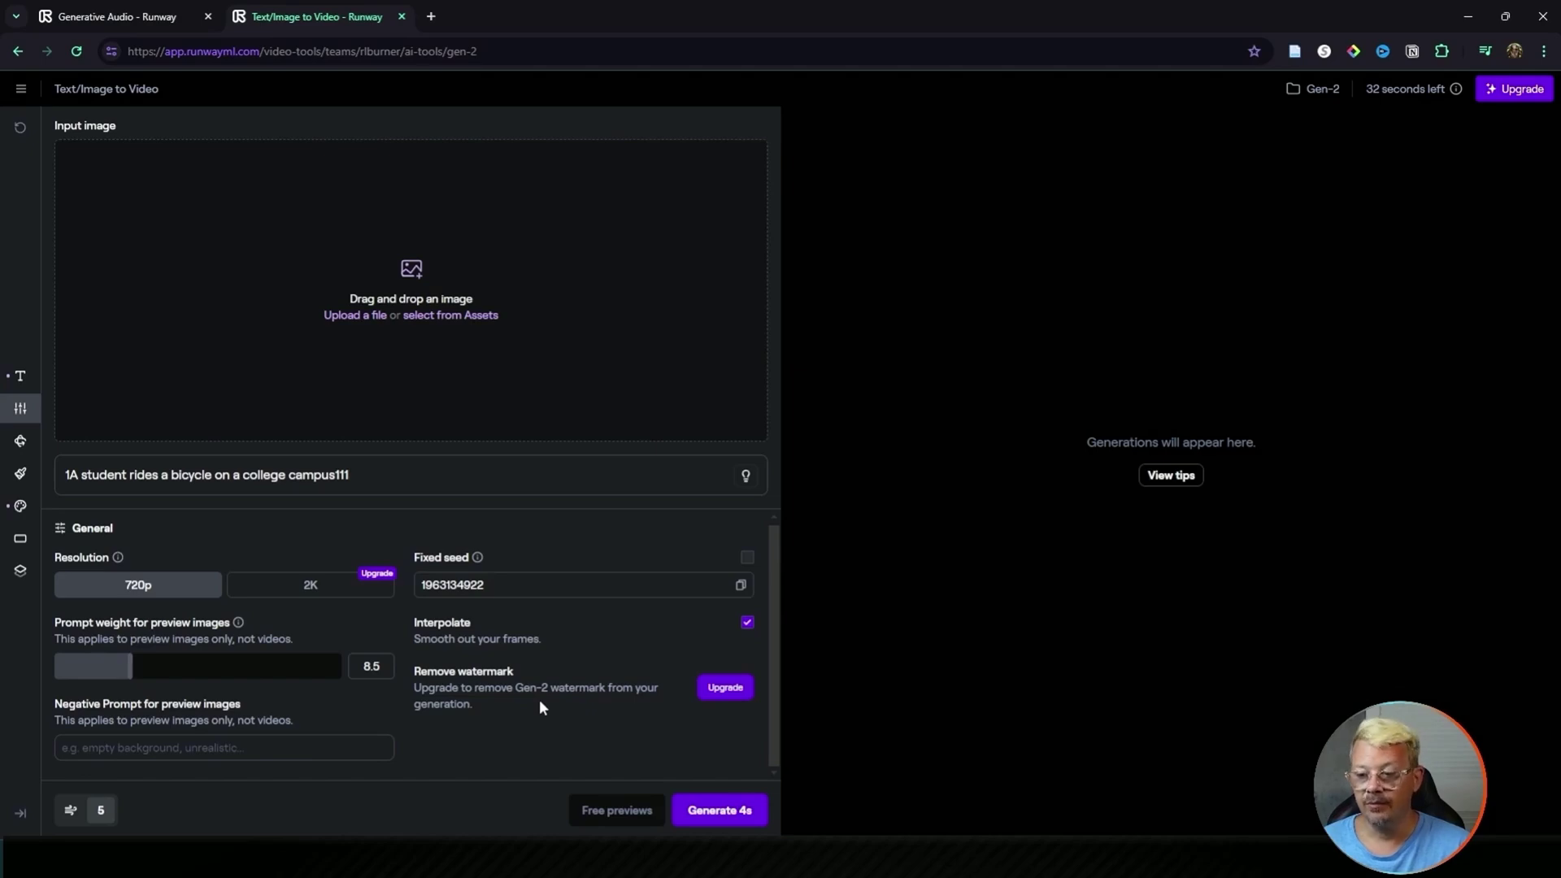
pyautogui.press('BackSpace')
pyautogui.press('BackSpace')
pyautogui.press('BackSpace')
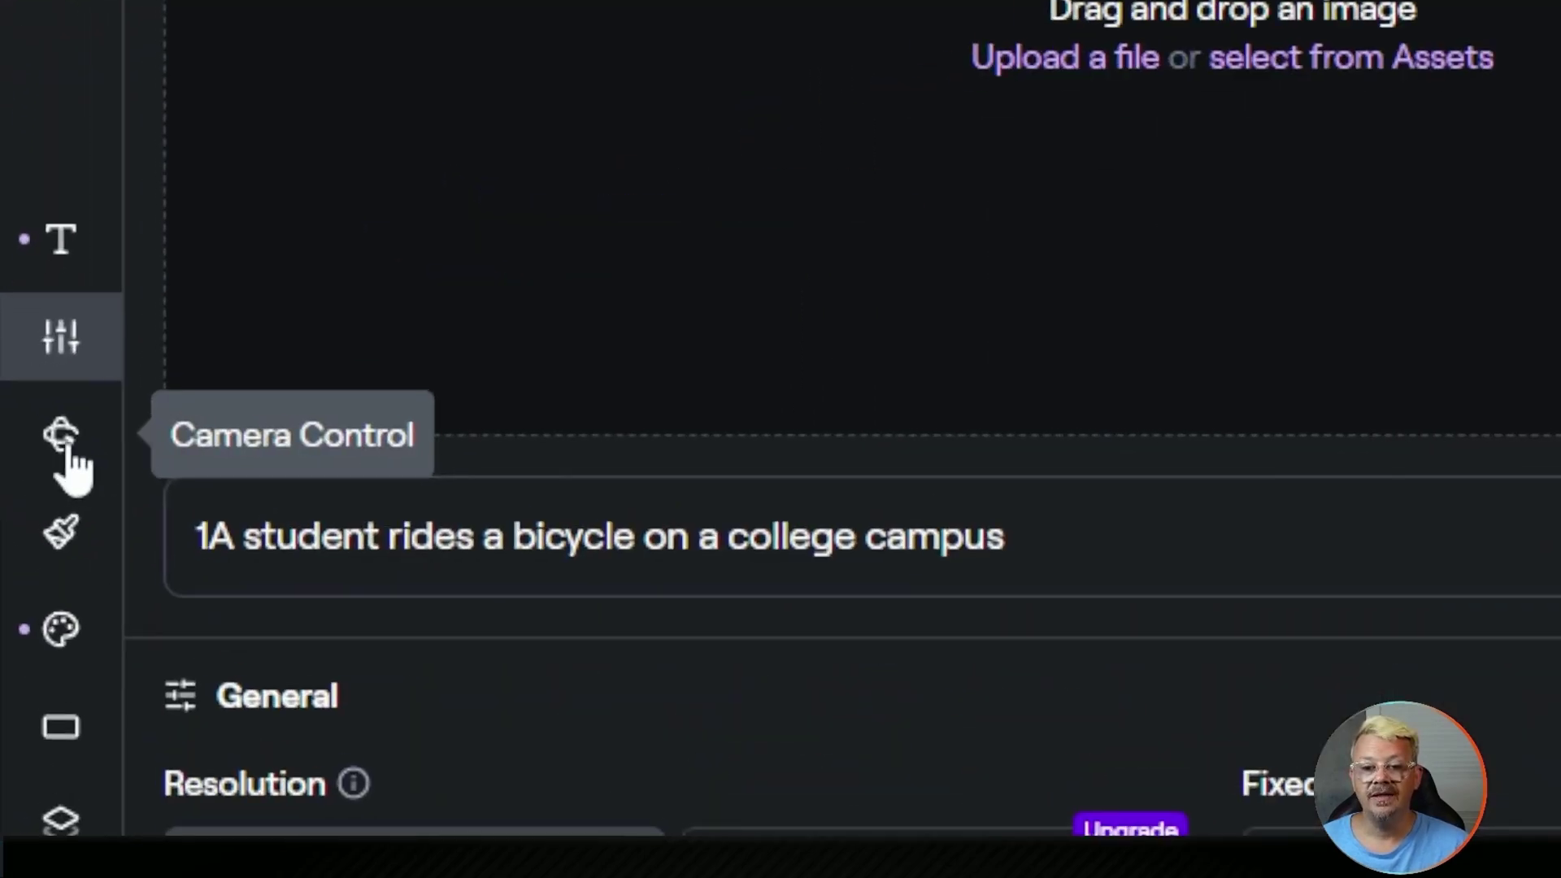
# Show Camera Control and try the Horizontal, Pan and Zoom sliders, leaving values at 0.0
pyautogui.click(68, 452)
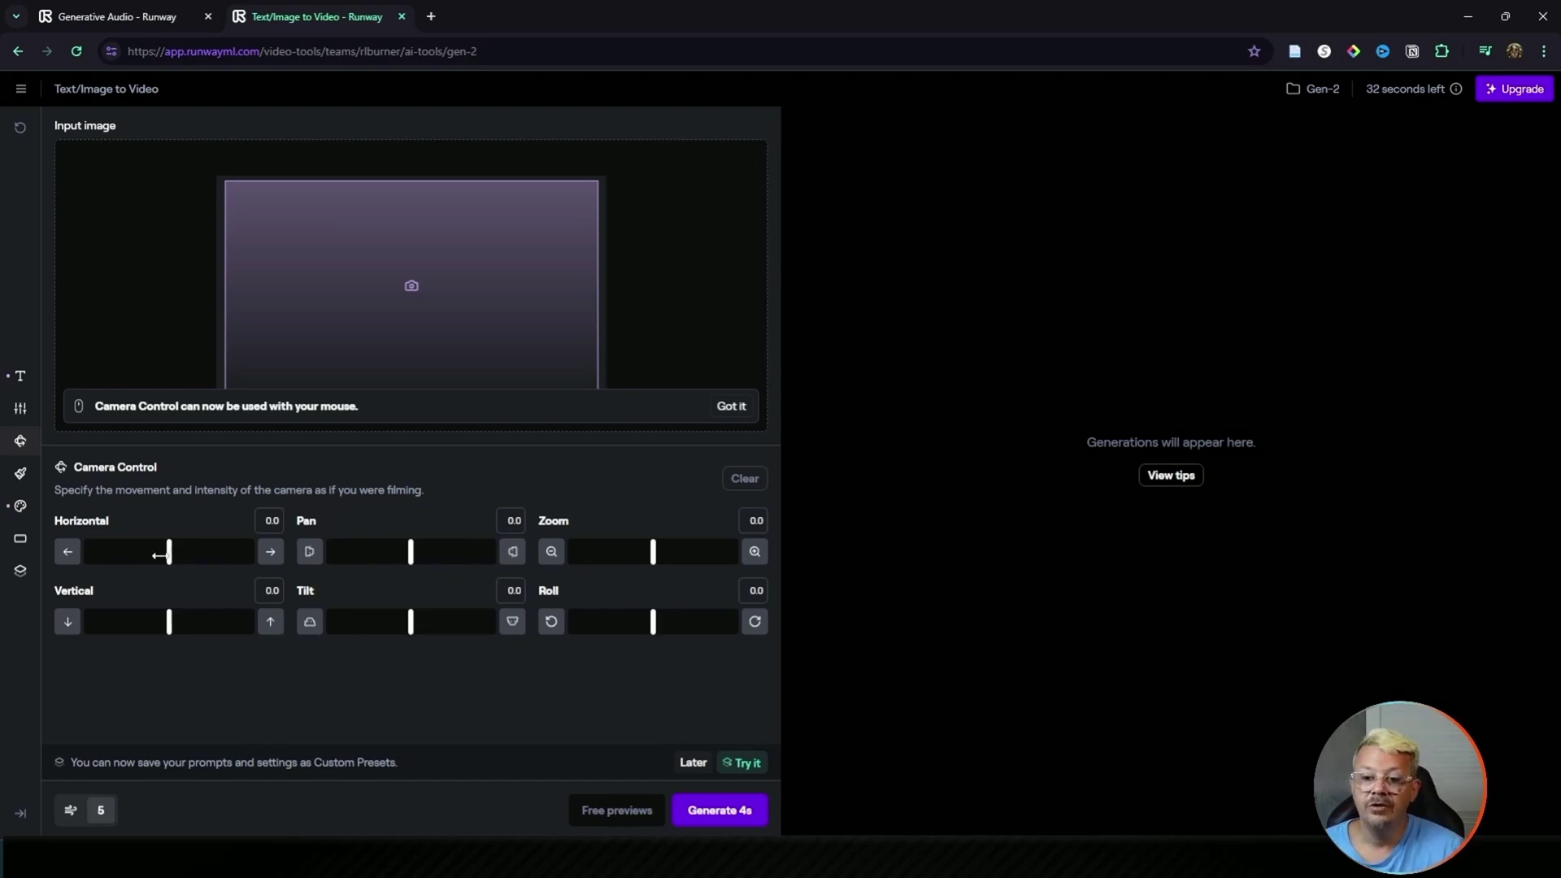
pyautogui.moveTo(169, 553)
pyautogui.mouseDown()
pyautogui.moveTo(236, 558)
pyautogui.moveTo(169, 555)
pyautogui.mouseUp()
pyautogui.moveTo(411, 551)
pyautogui.mouseDown()
pyautogui.moveTo(348, 551)
pyautogui.moveTo(477, 551)
pyautogui.moveTo(409, 550)
pyautogui.mouseUp()
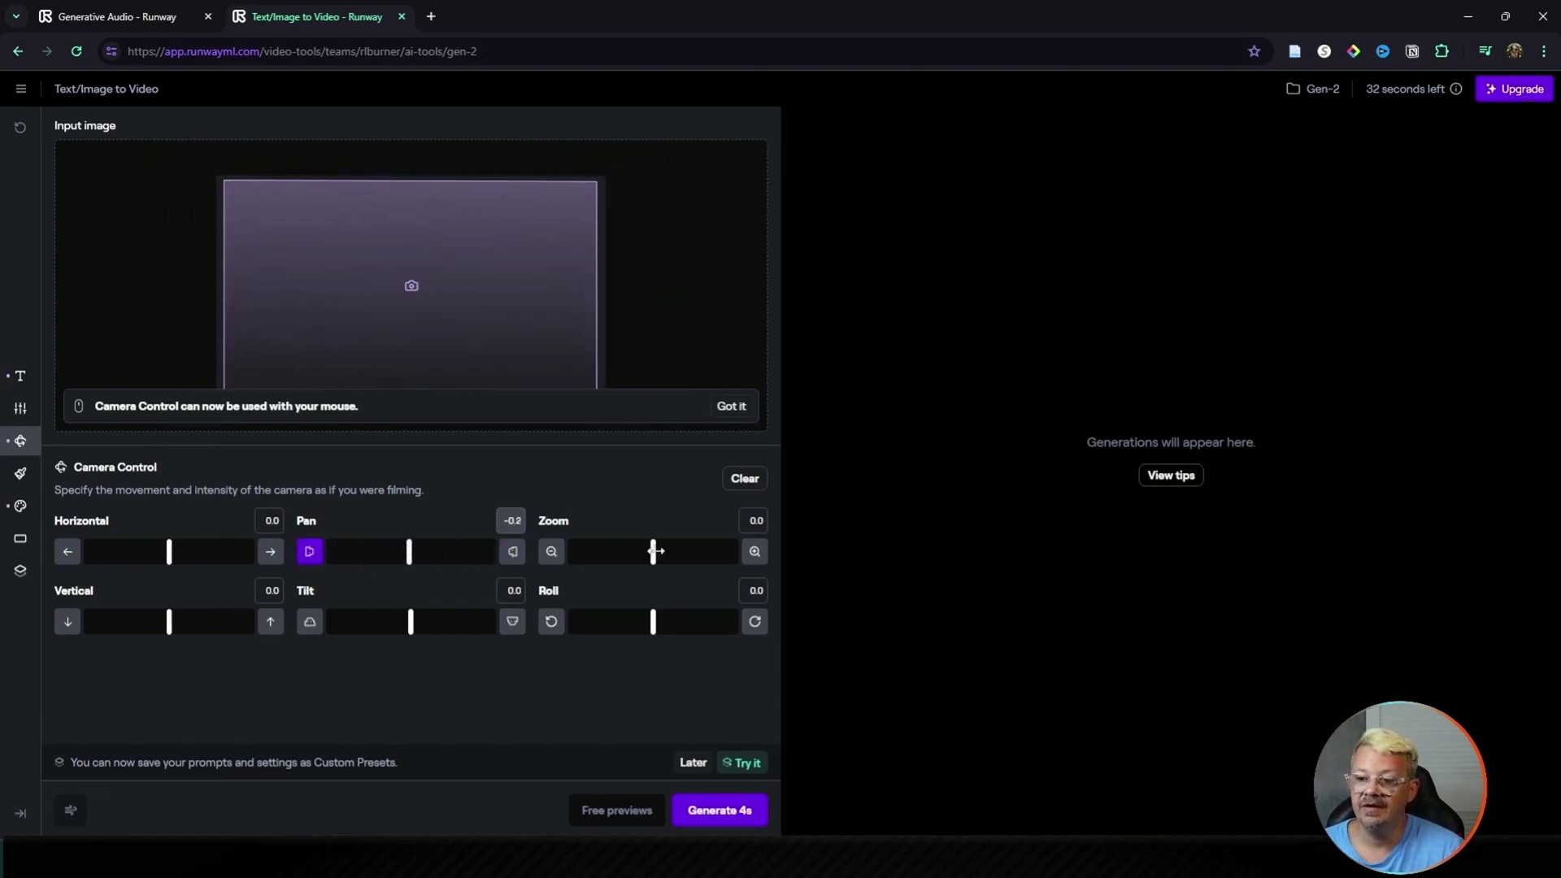
pyautogui.moveTo(653, 550)
pyautogui.mouseDown()
pyautogui.moveTo(612, 552)
pyautogui.moveTo(651, 547)
pyautogui.mouseUp()
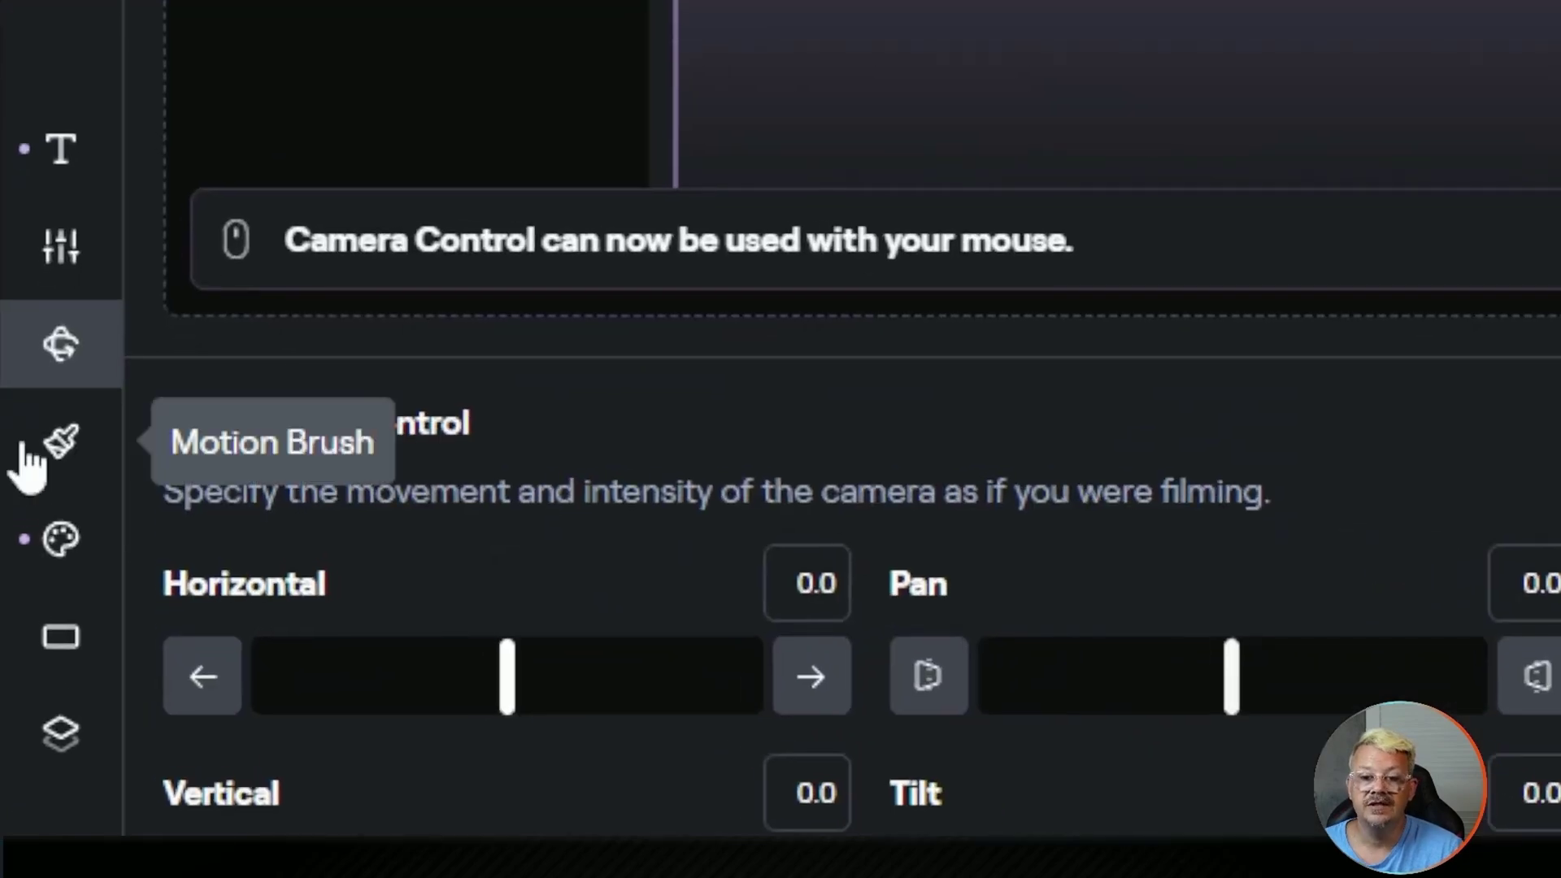
pyautogui.click(65, 443)
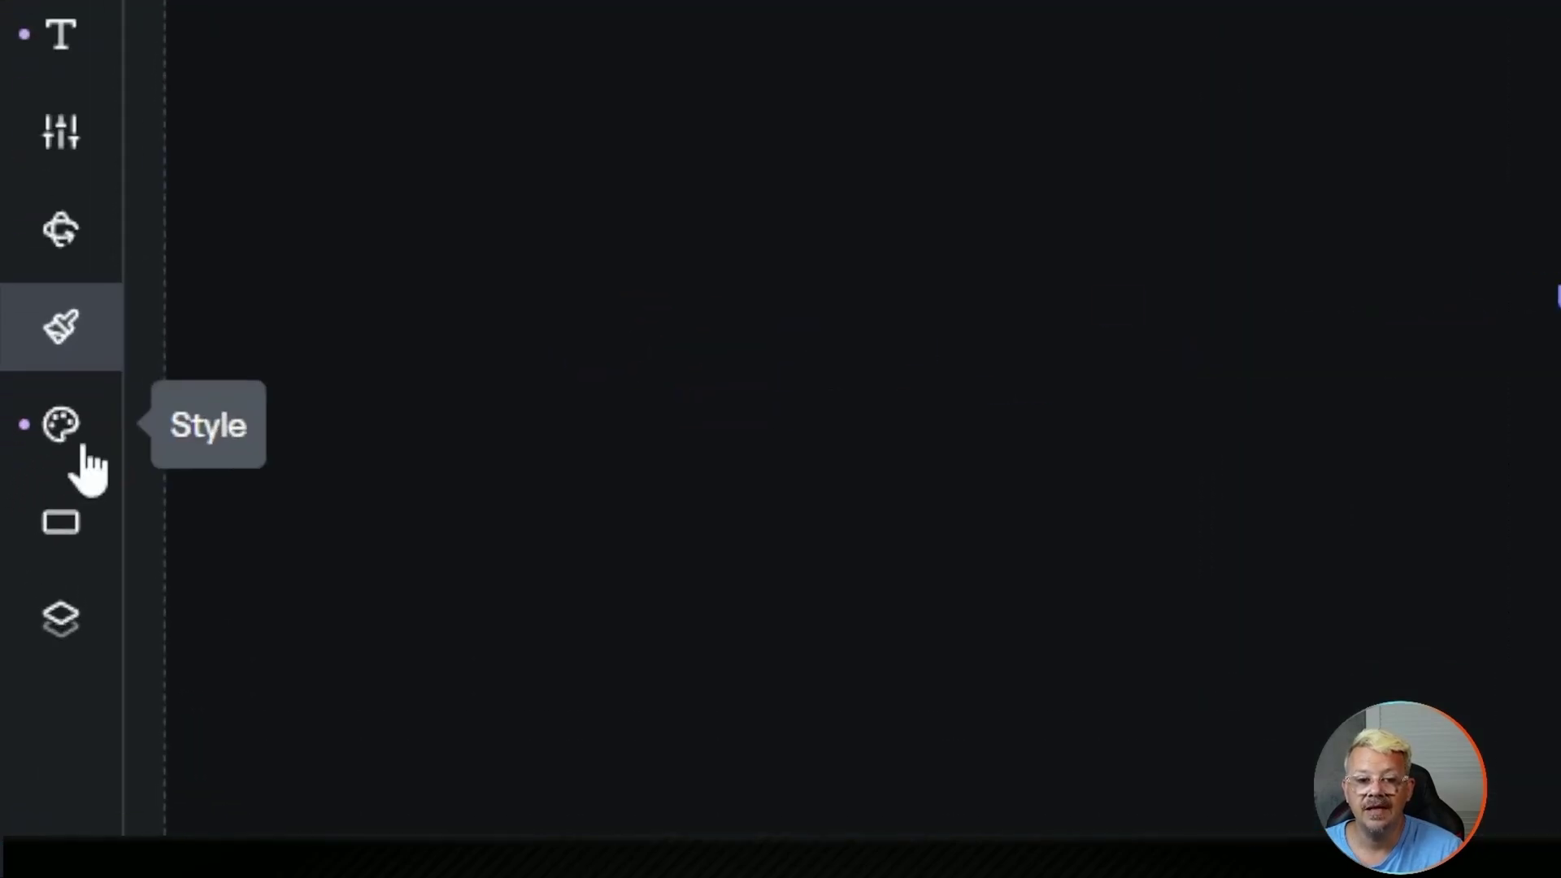
pyautogui.click(21, 509)
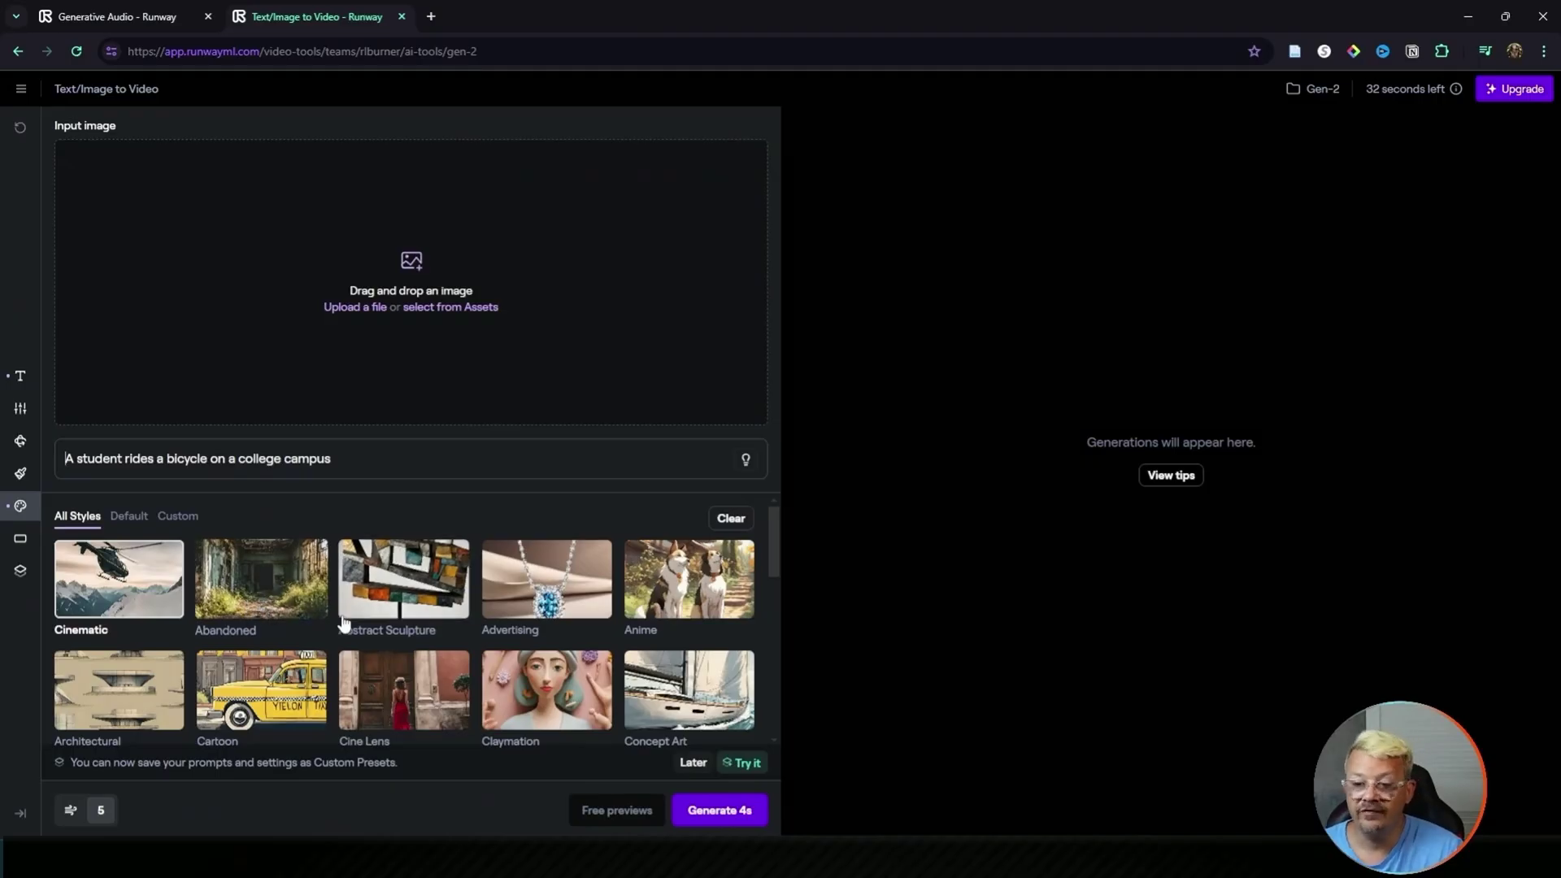
pyautogui.scroll(-2, 430, 579)
pyautogui.scroll(2, 429, 579)
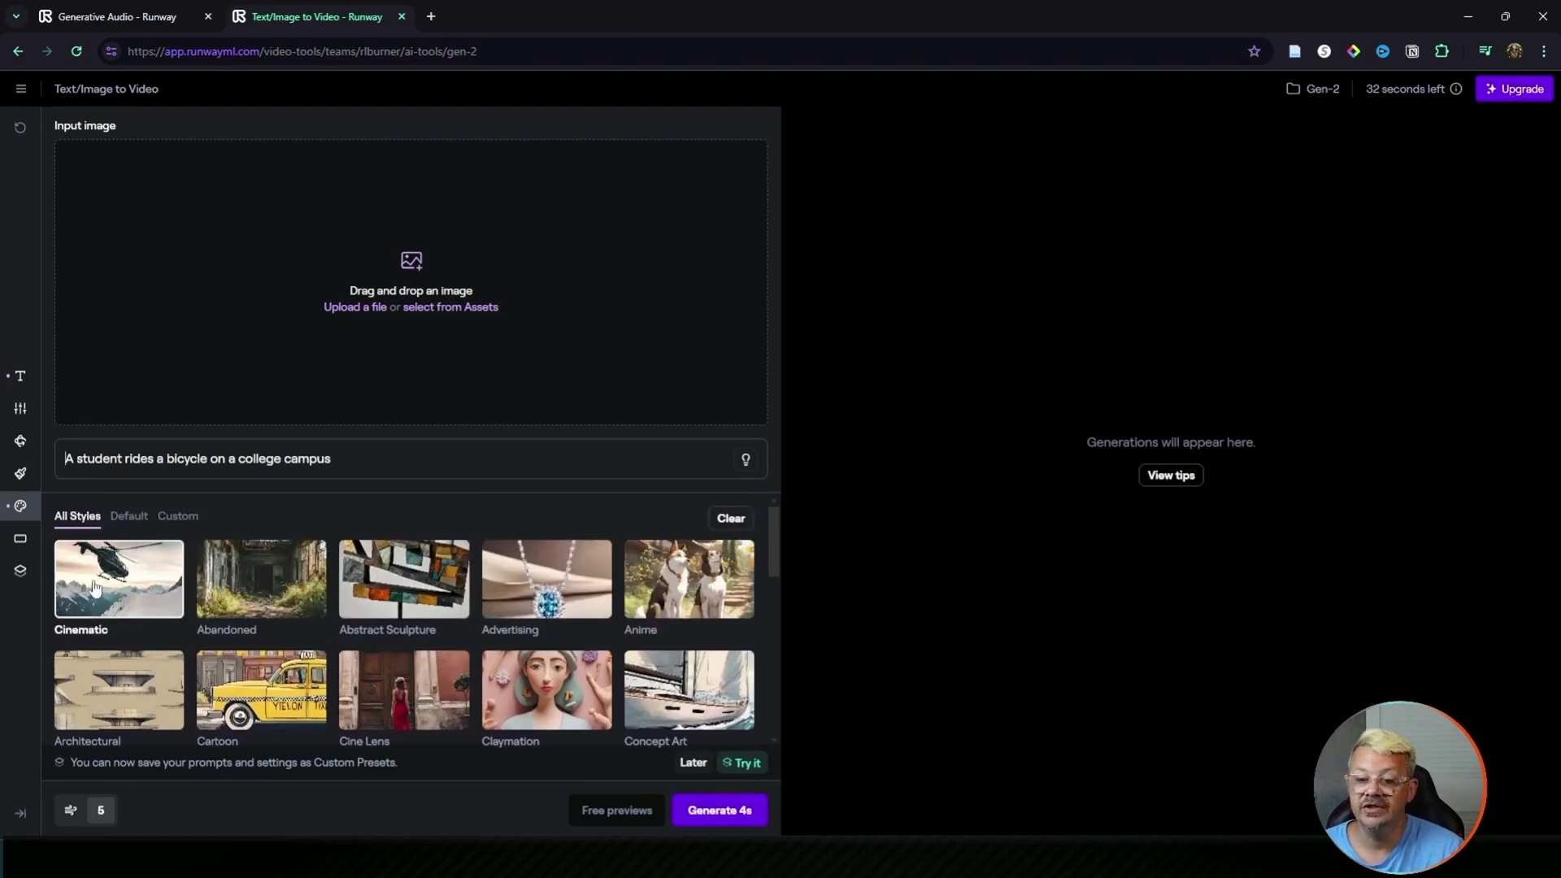
pyautogui.scroll(-1, 95, 587)
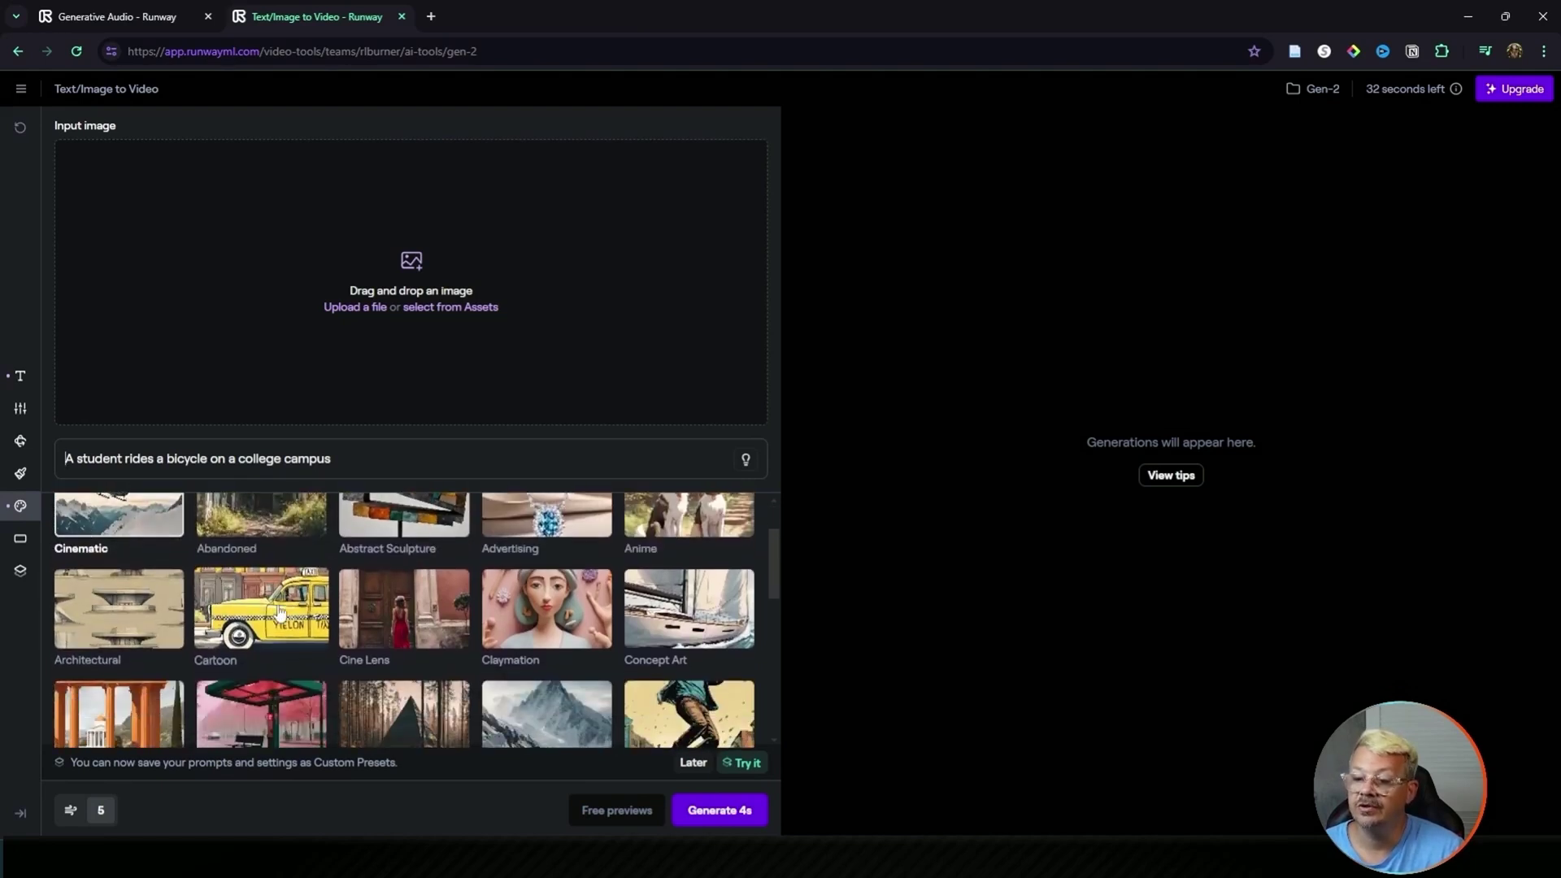
pyautogui.scroll(-1, 433, 585)
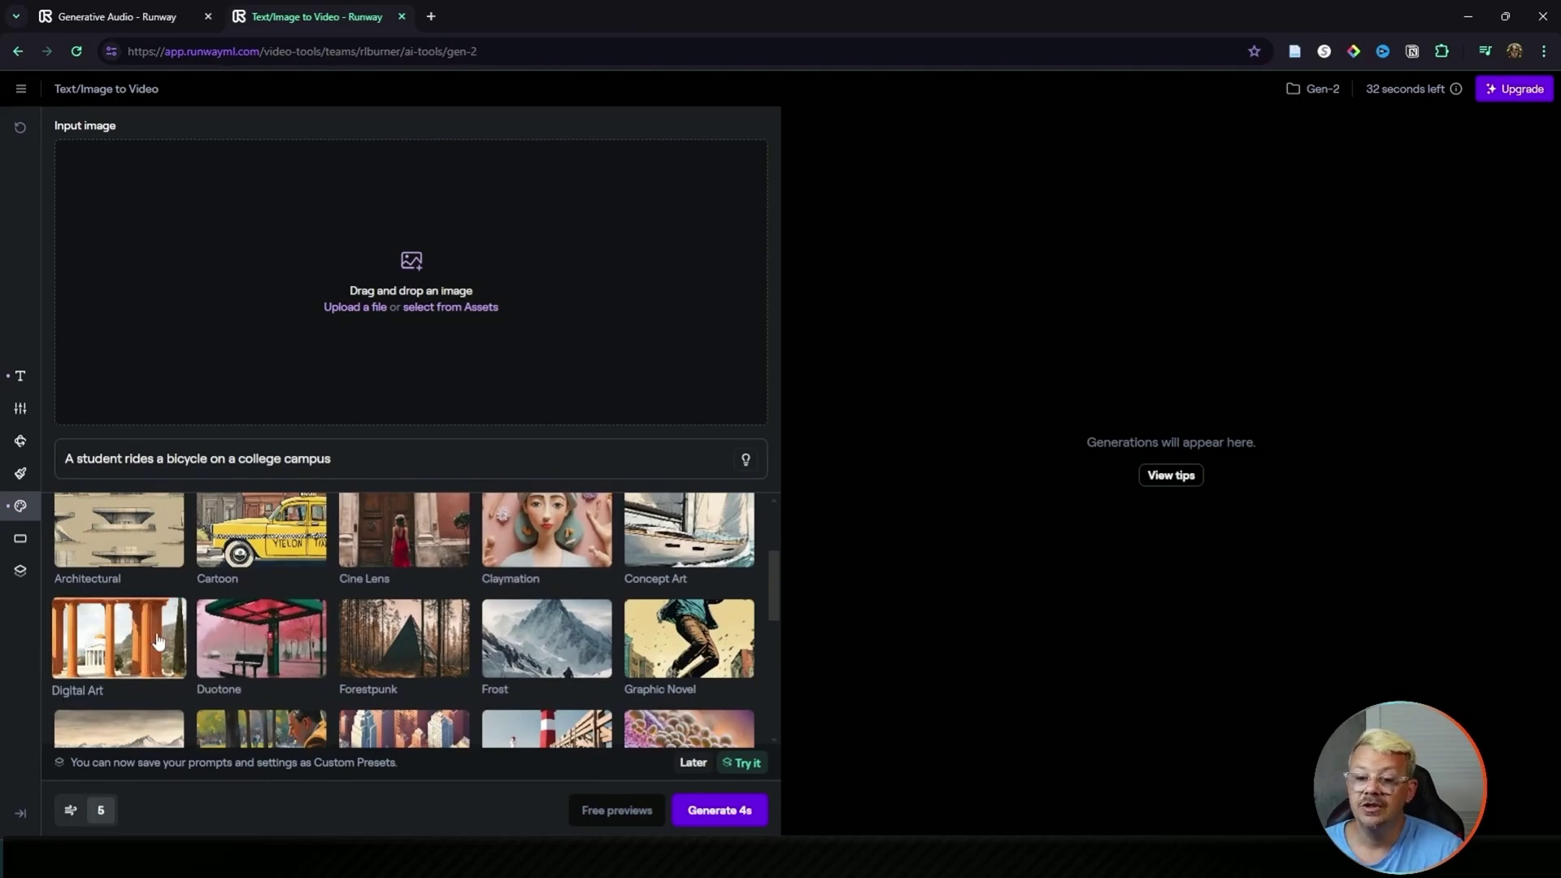
pyautogui.scroll(-2, 159, 642)
pyautogui.scroll(-1, 158, 642)
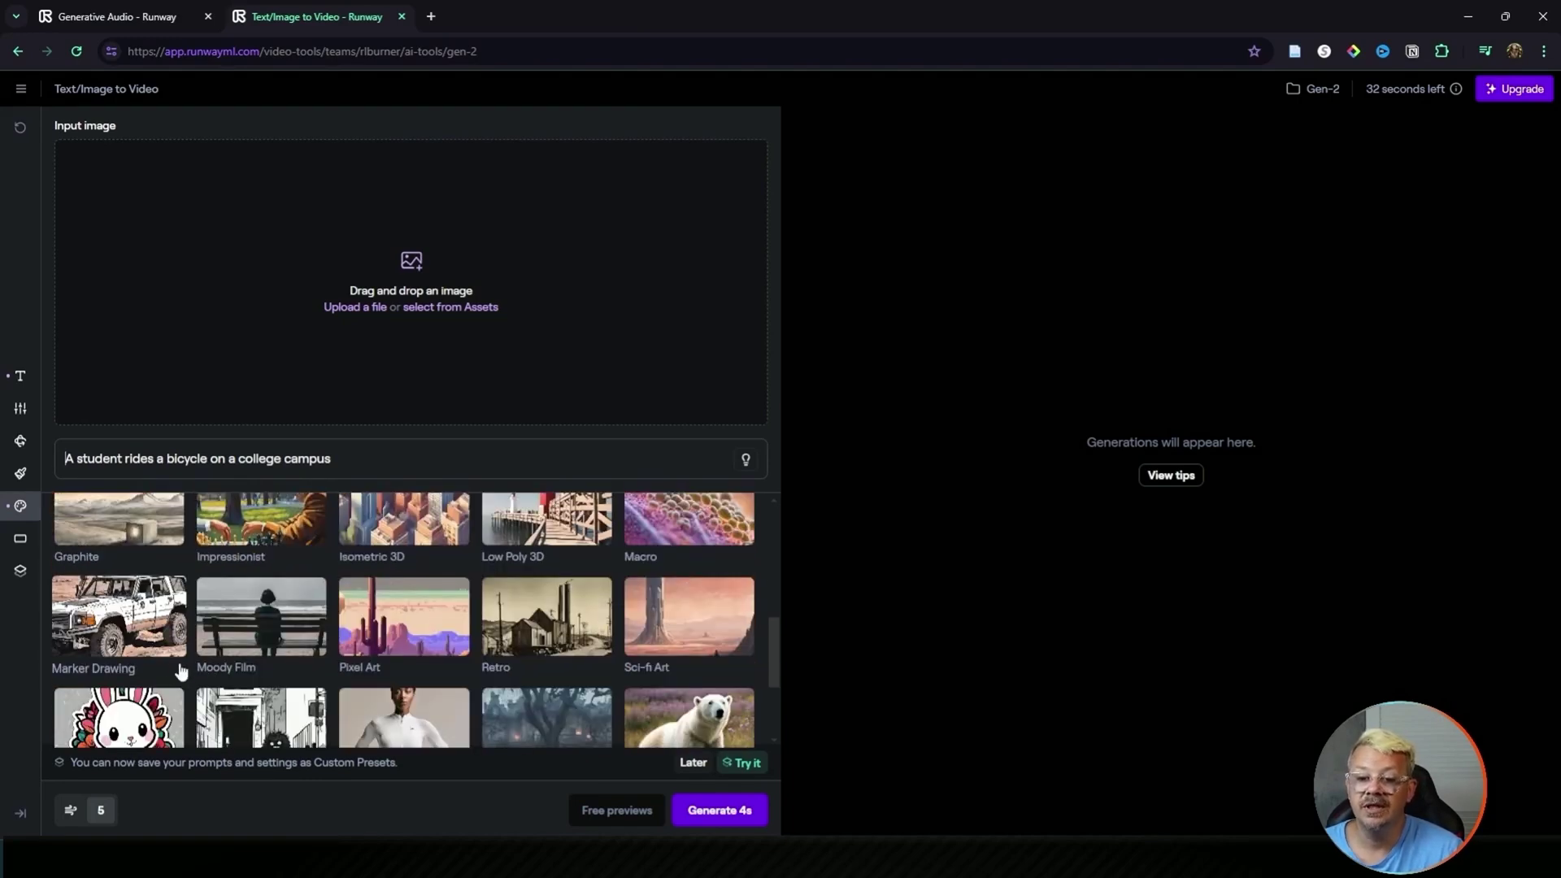
pyautogui.scroll(5, 121, 602)
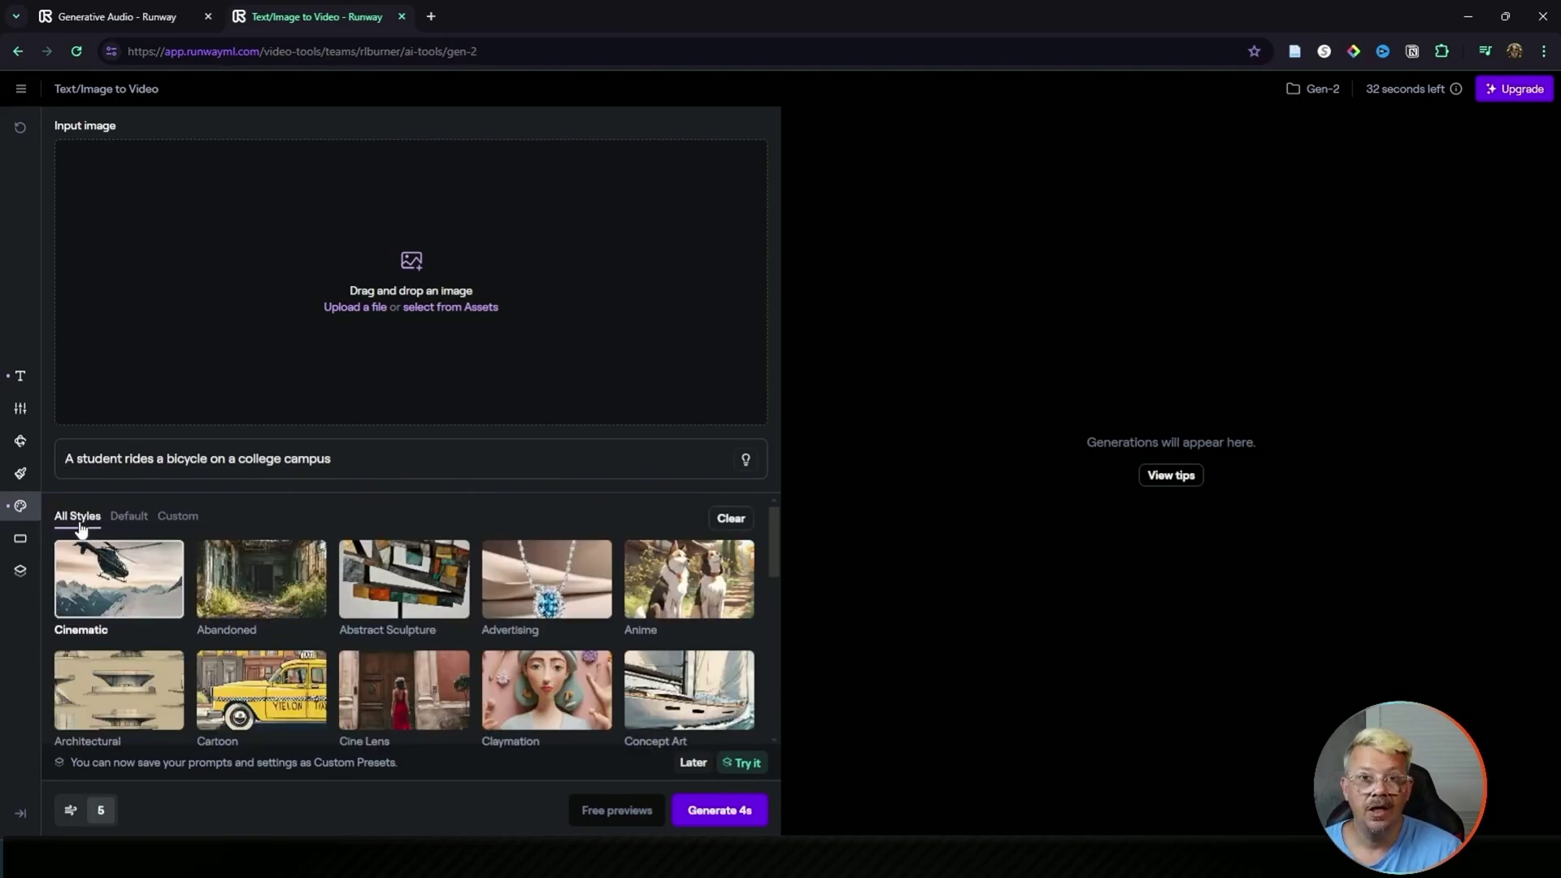
pyautogui.click(180, 519)
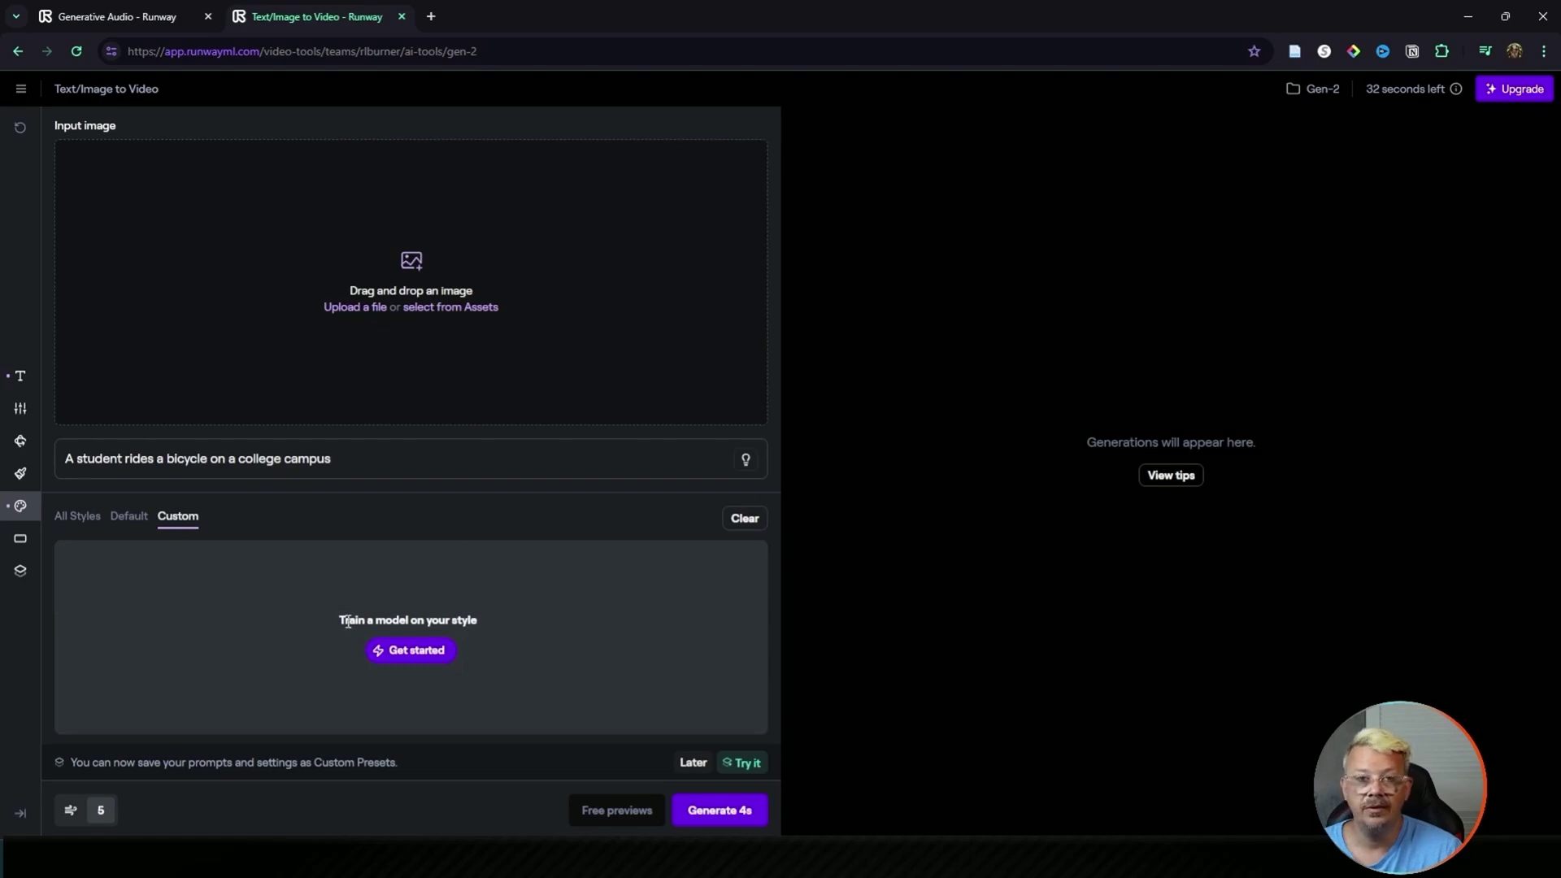
pyautogui.click(77, 518)
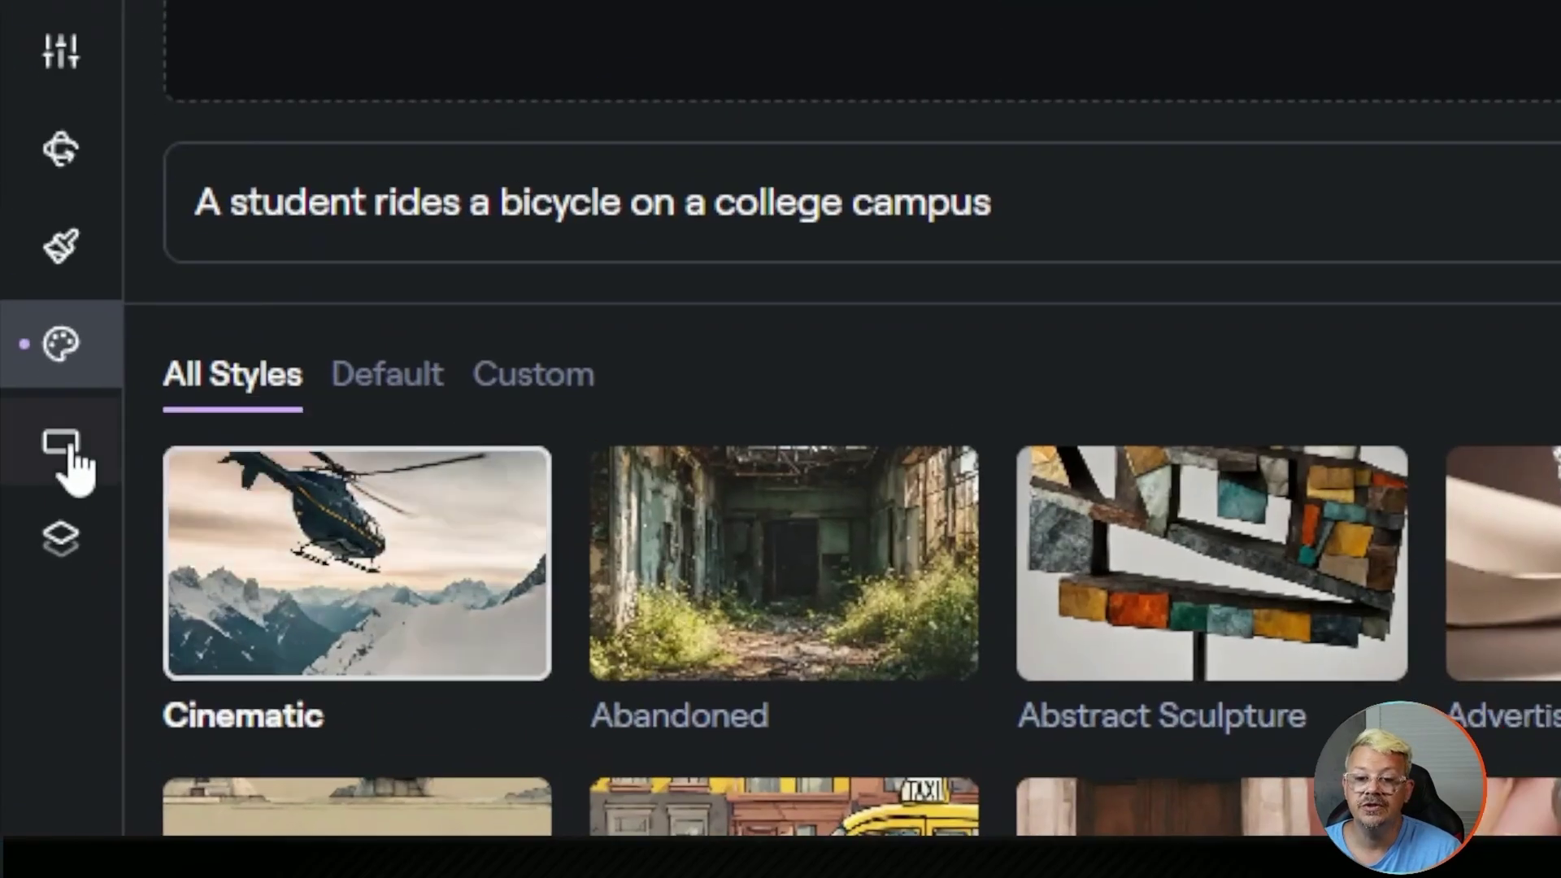
# Review the aspect ratio choices, then view the empty Custom Presets panel
pyautogui.click(22, 543)
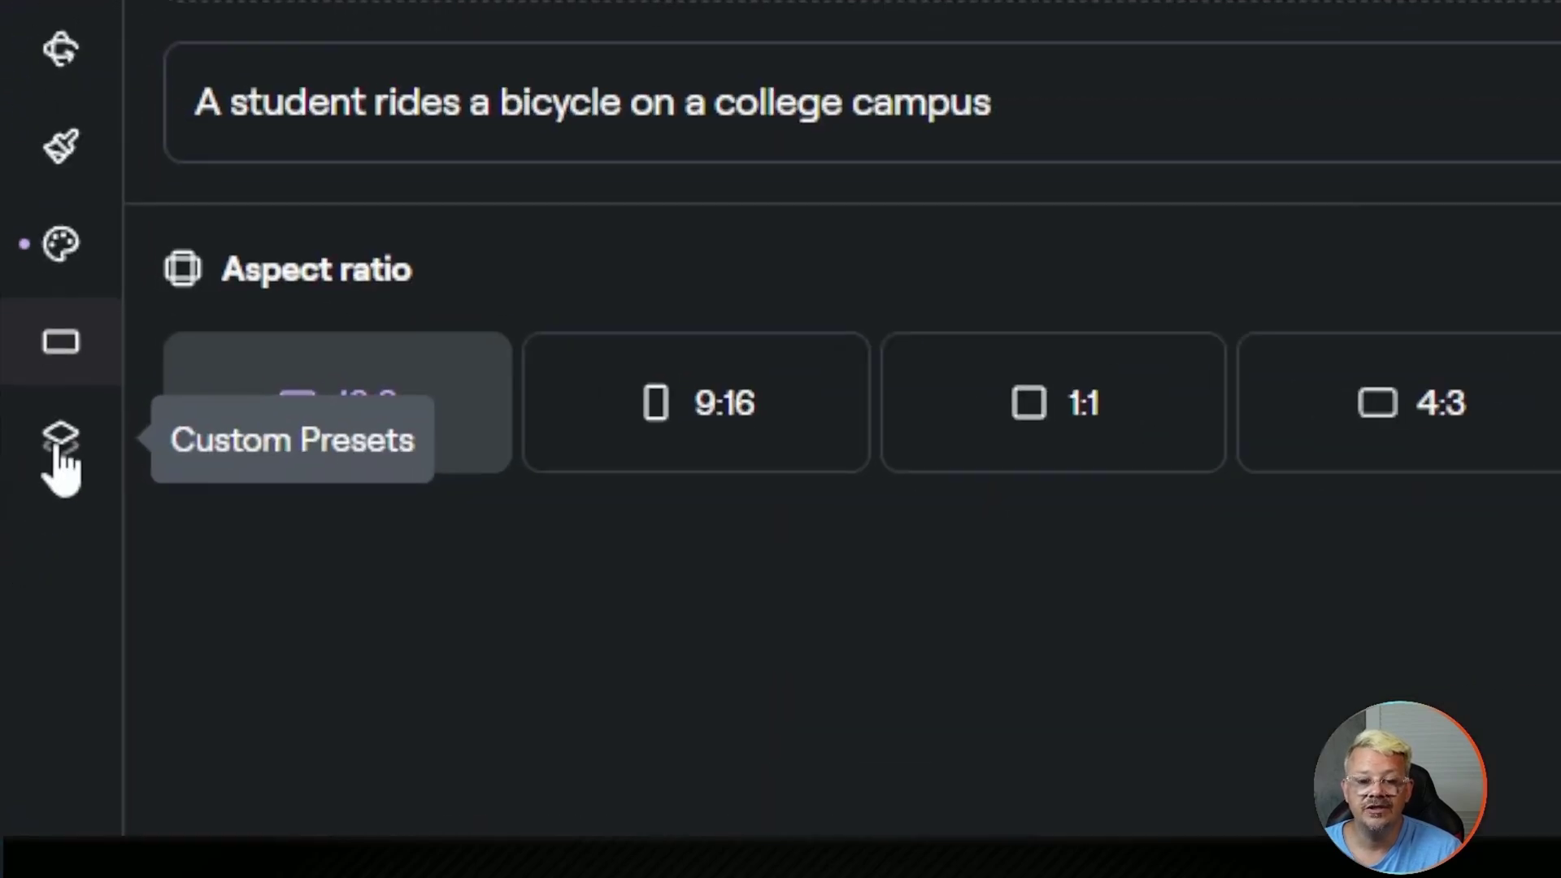
pyautogui.click(21, 576)
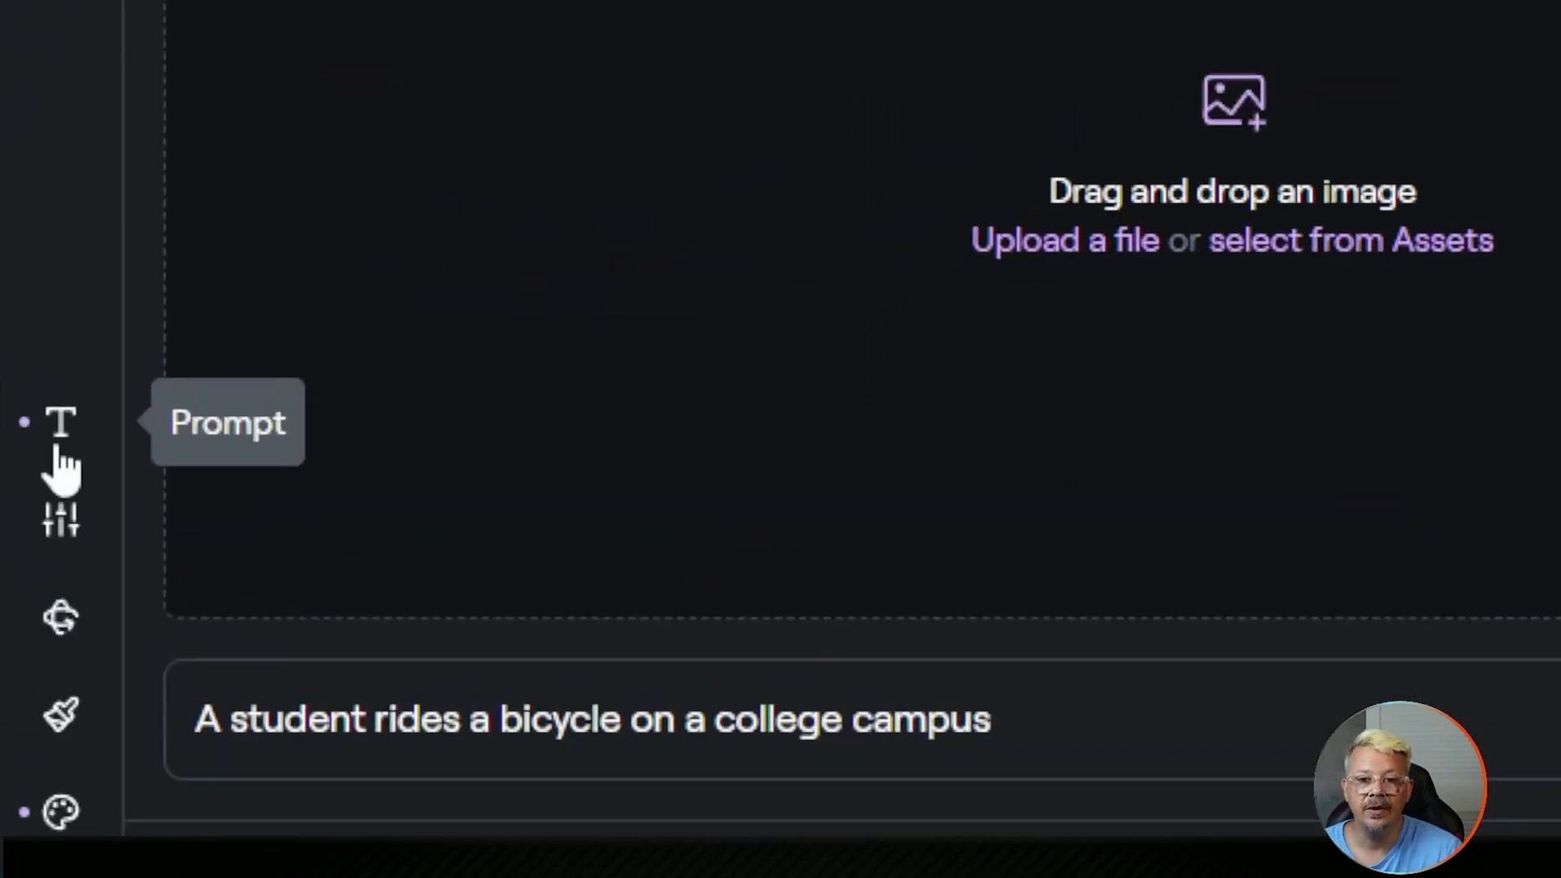
# Generate a 4-second Gen-2 clip from the student bicycle campus prompt
pyautogui.click(57, 451)
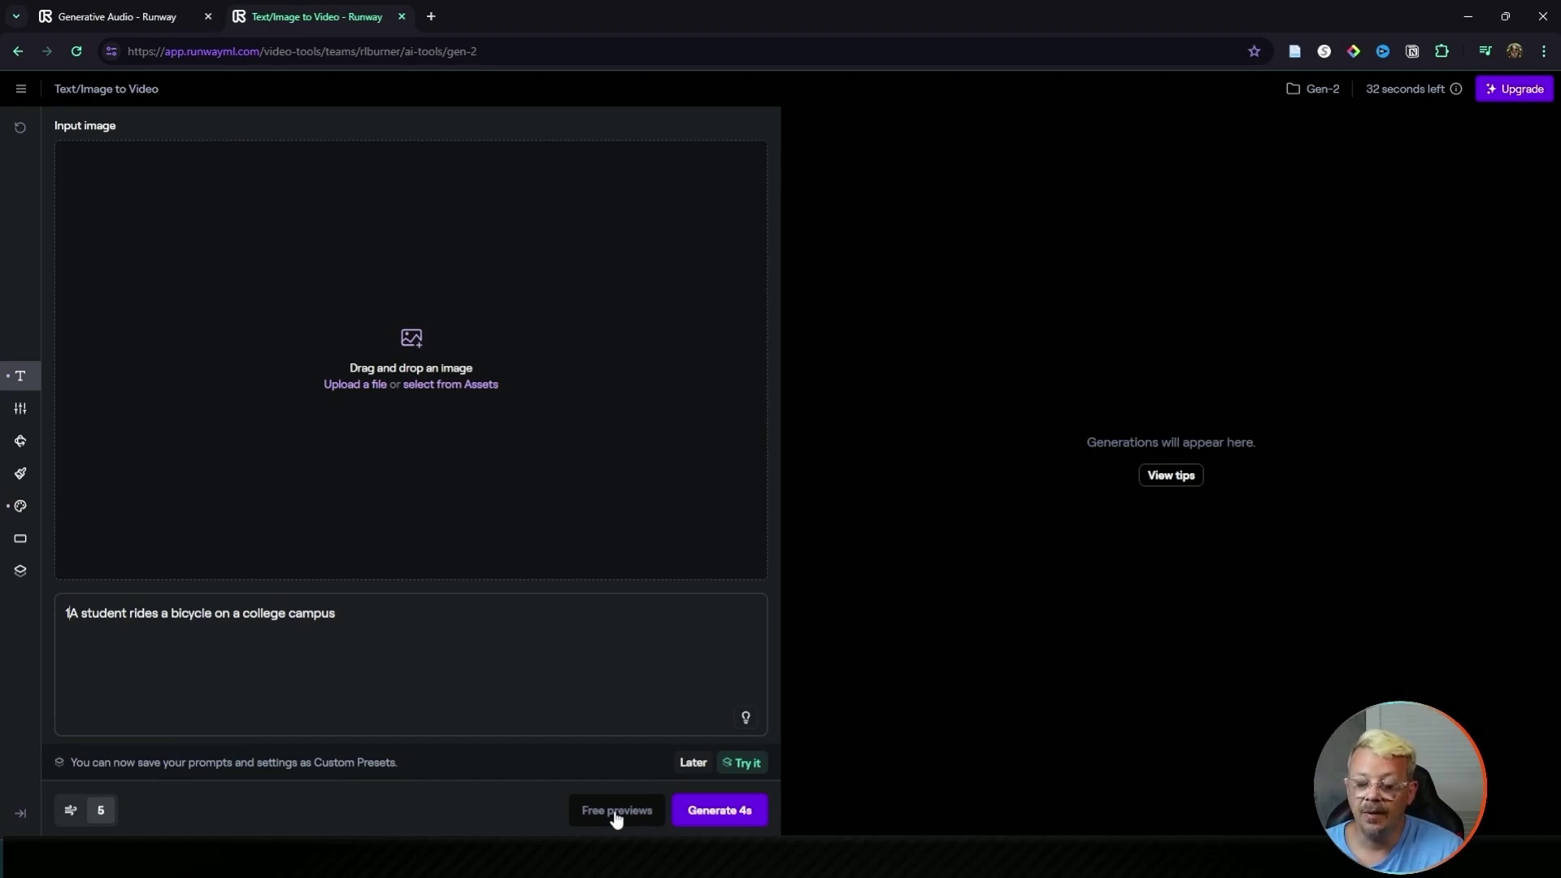
pyautogui.click(719, 817)
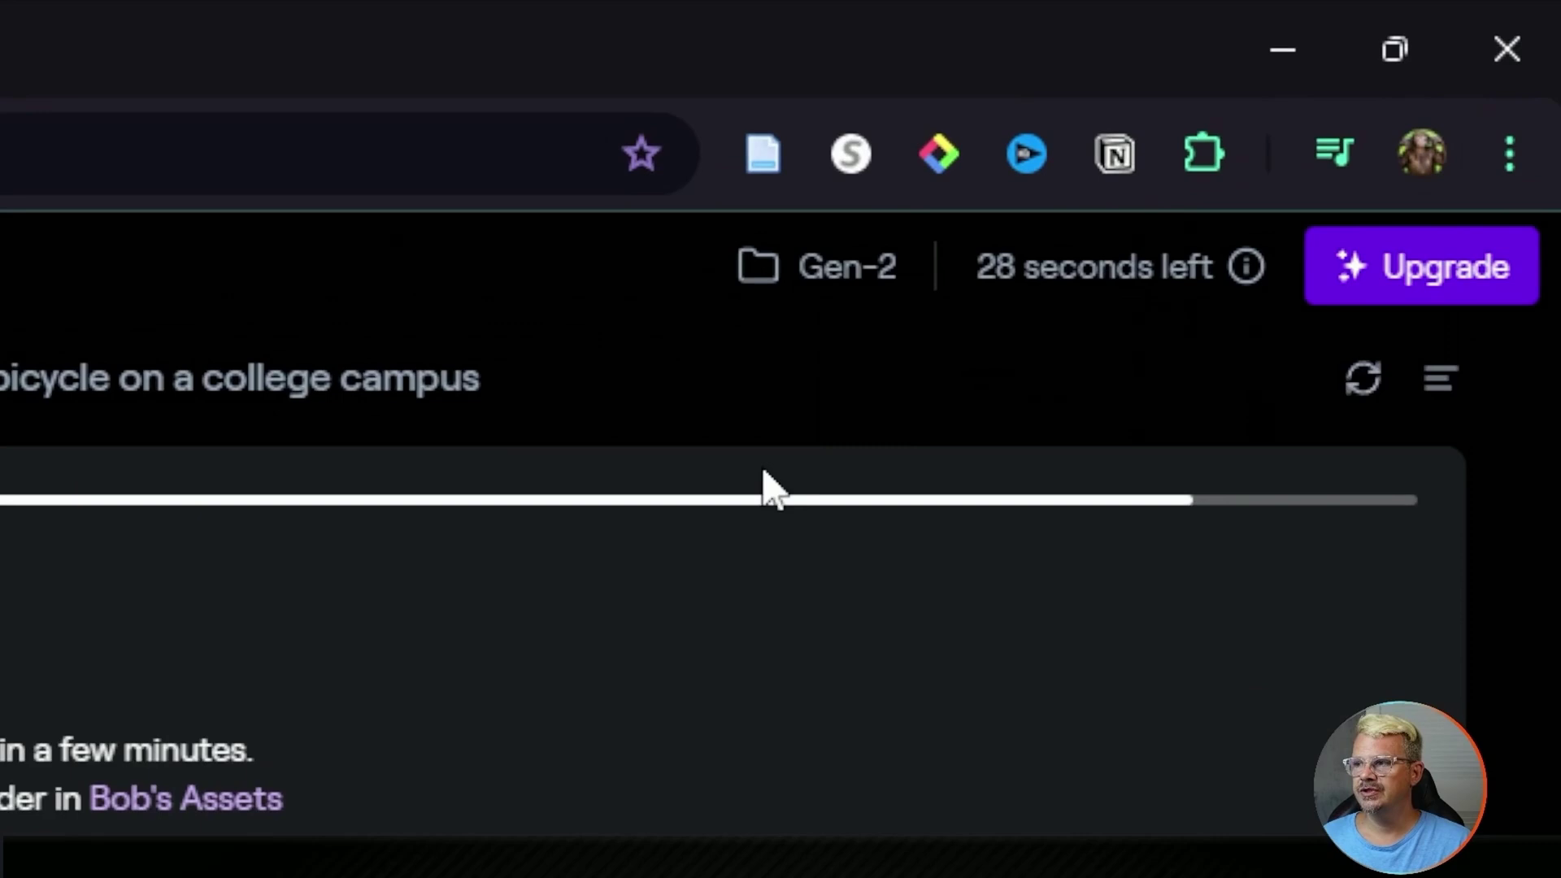
pyautogui.moveTo(1114, 269)
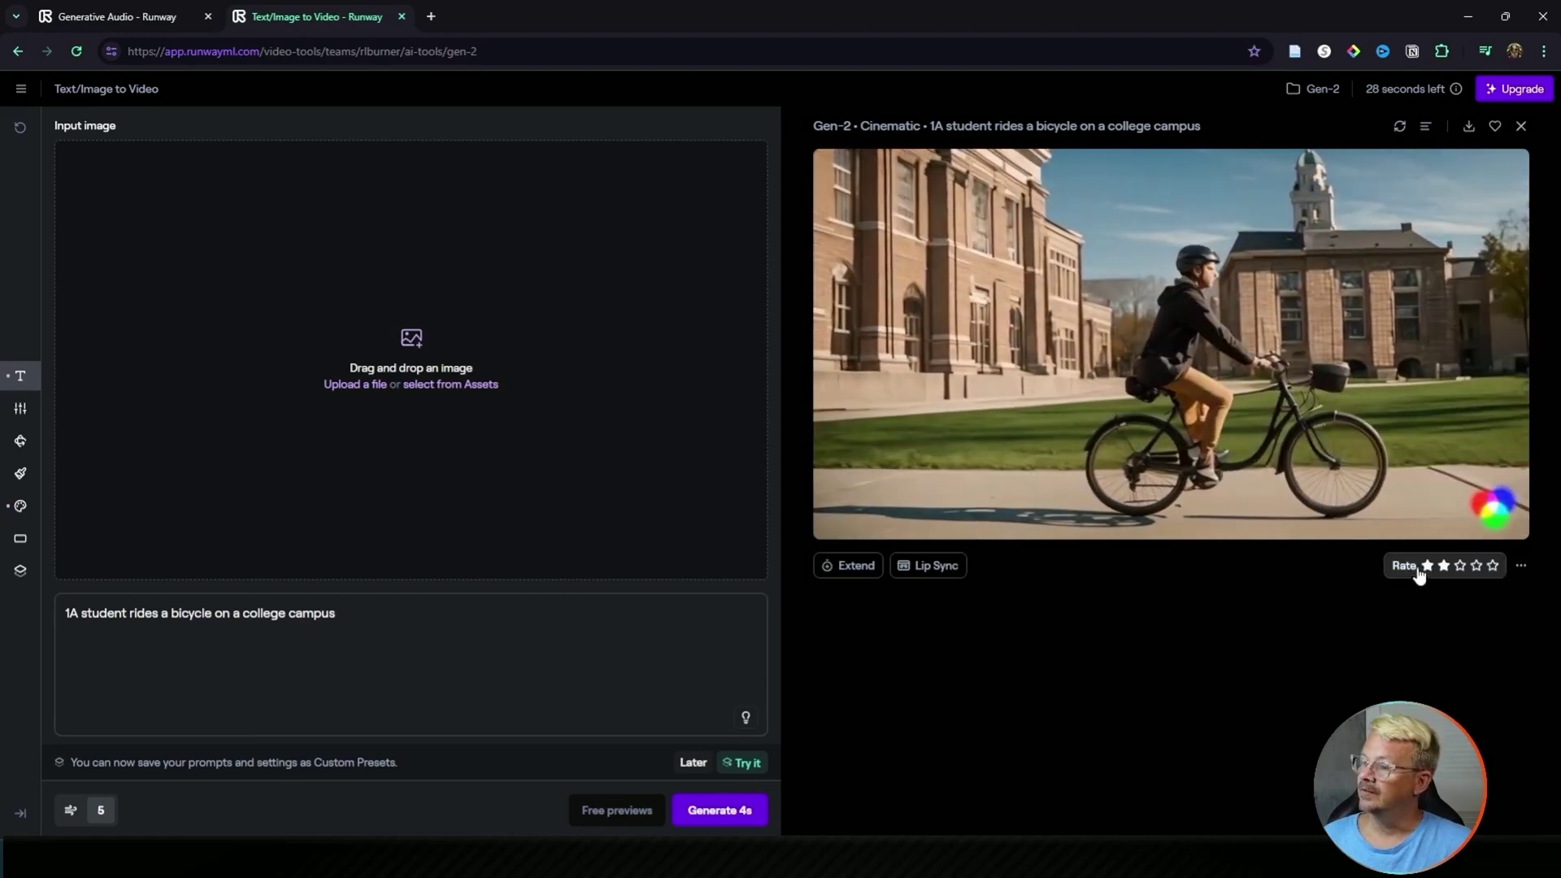
pyautogui.click(1521, 566)
pyautogui.click(1521, 566)
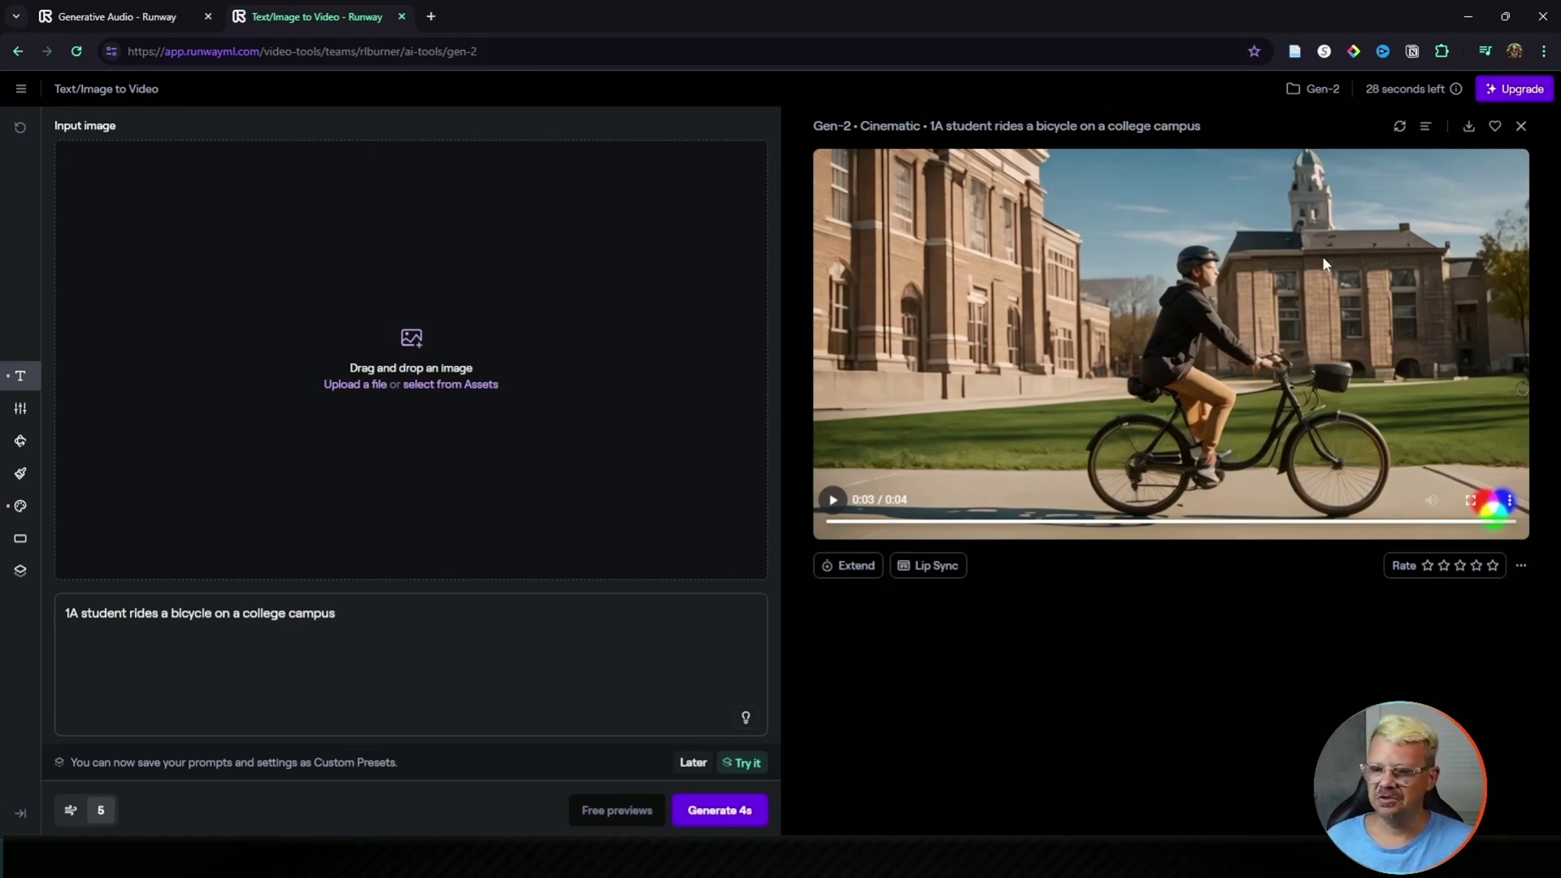
pyautogui.click(108, 683)
pyautogui.hotkey('ctrl', 'a')
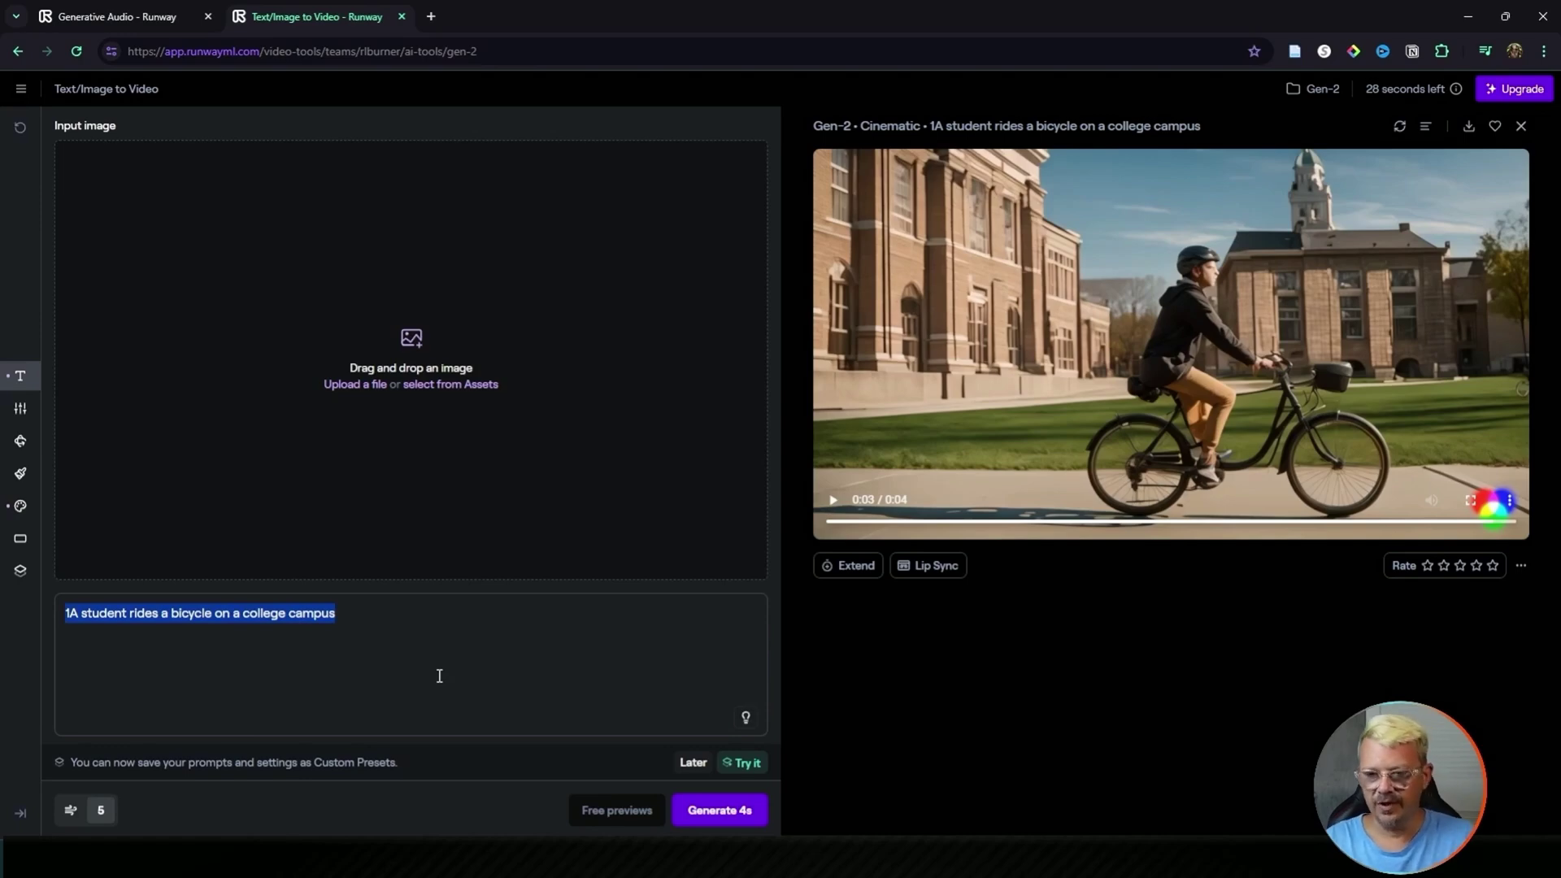
# Paste the woman dog-walking prompt, set Pan -4.9 and Horizontal 2.4, and generate a 4s clip
pyautogui.write('A beautiful woman in a t-shirt and blue jeans walks down the sidewalk in a small town with her dog by her side')
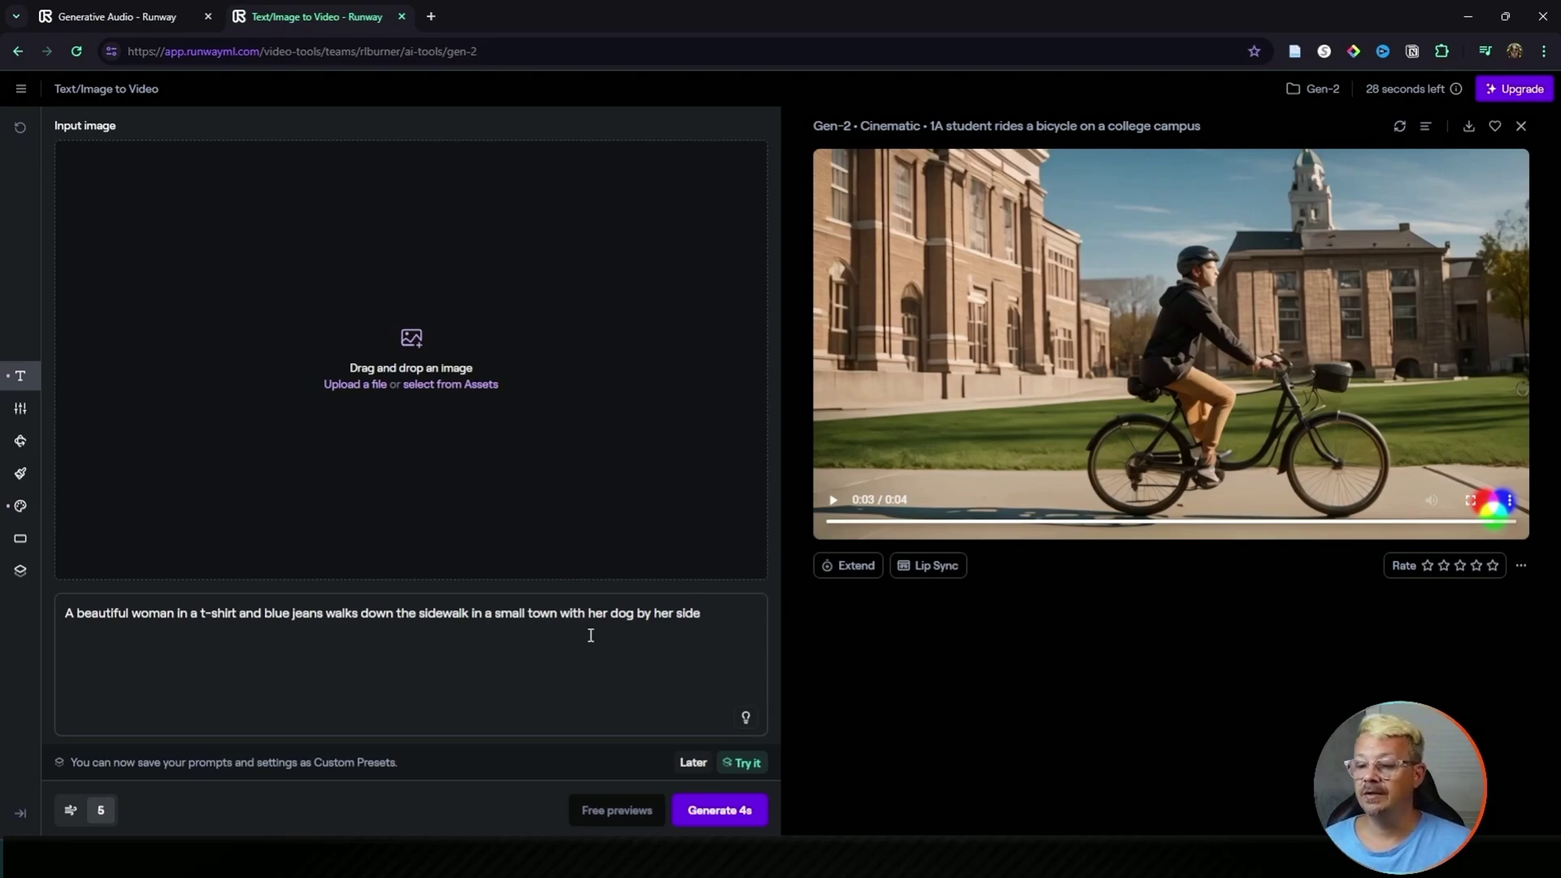
pyautogui.click(21, 443)
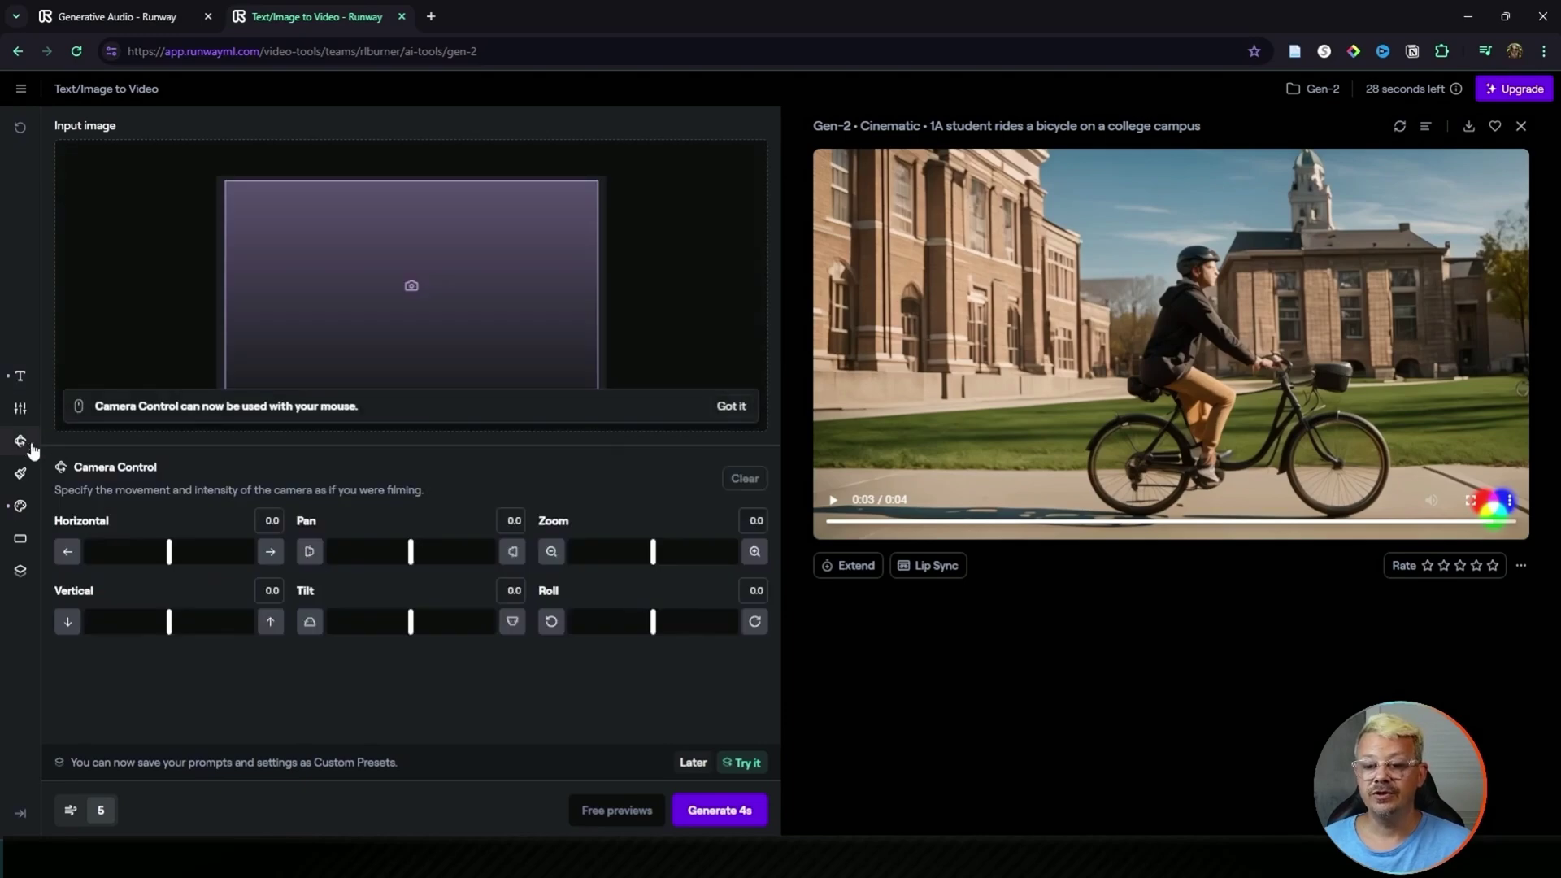
pyautogui.moveTo(411, 552); pyautogui.dragTo(370, 567)
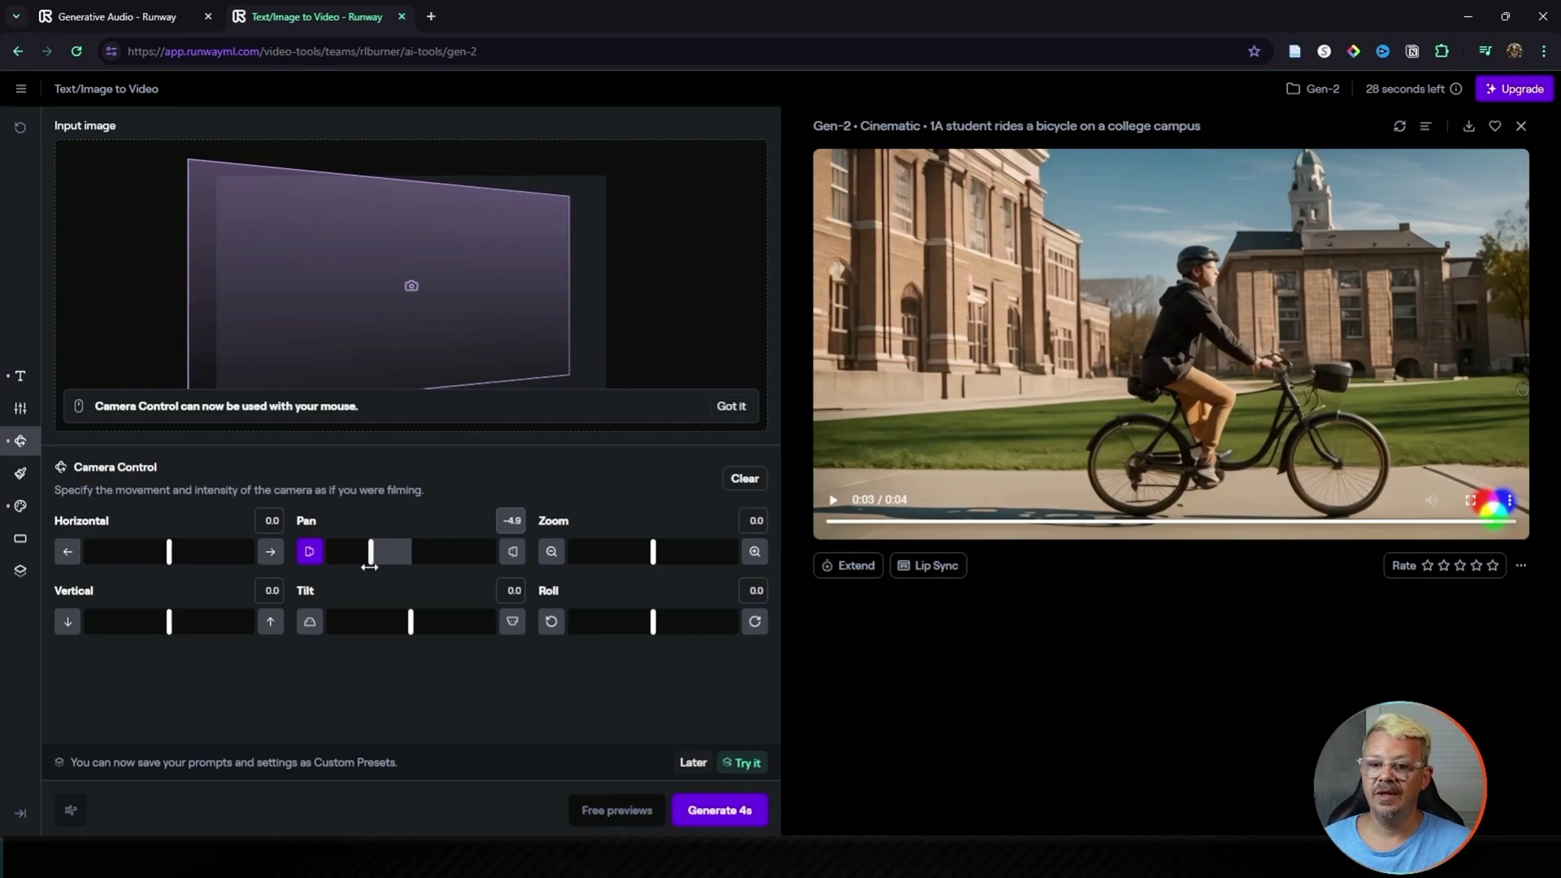
pyautogui.moveTo(169, 552); pyautogui.dragTo(189, 545)
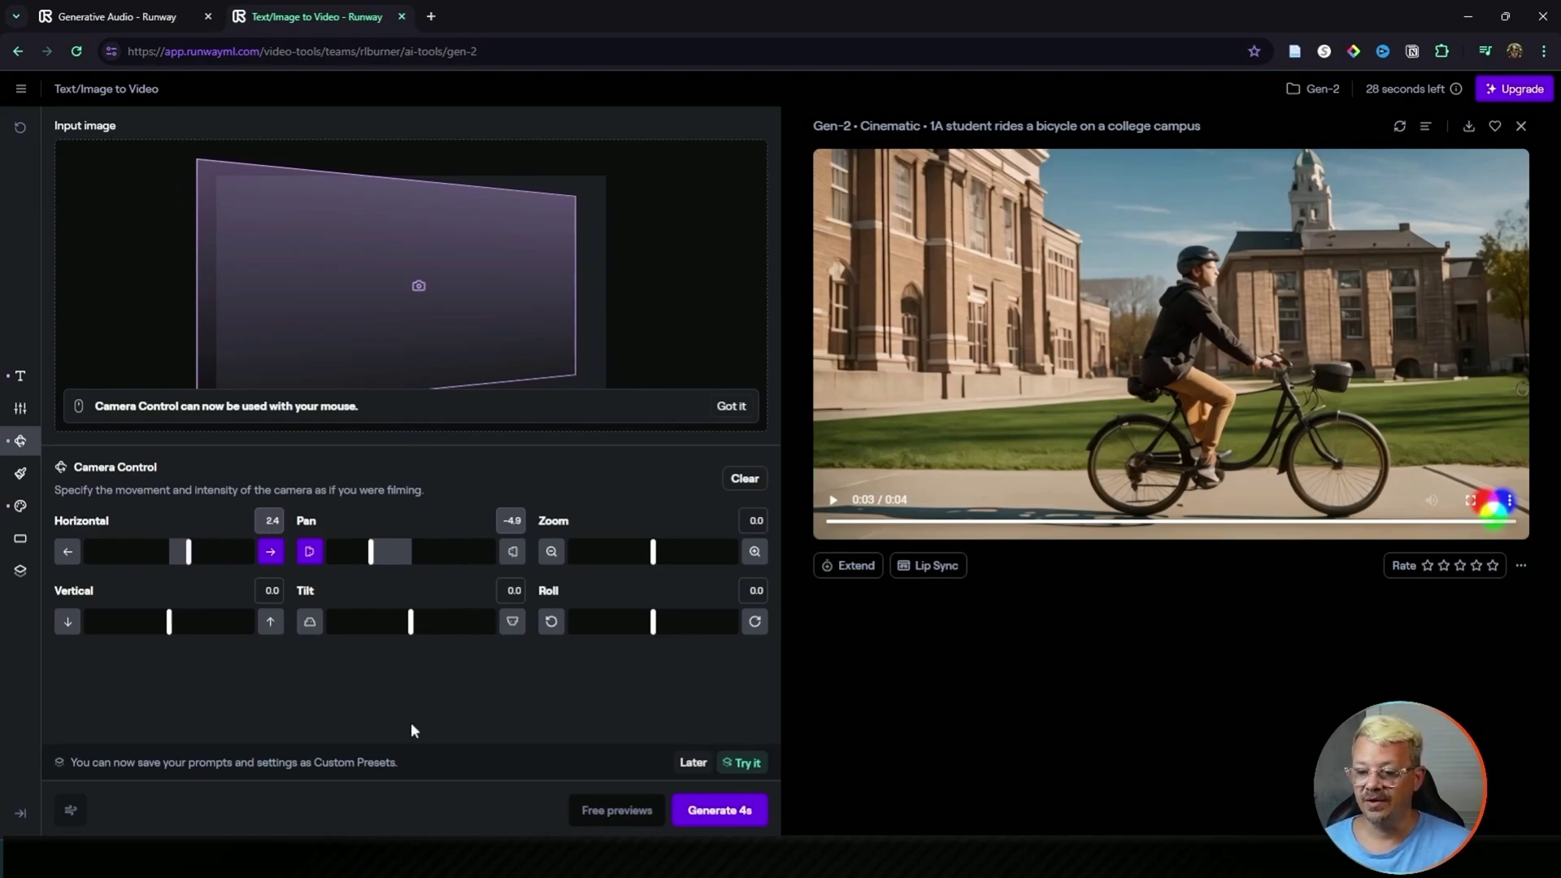
pyautogui.click(726, 815)
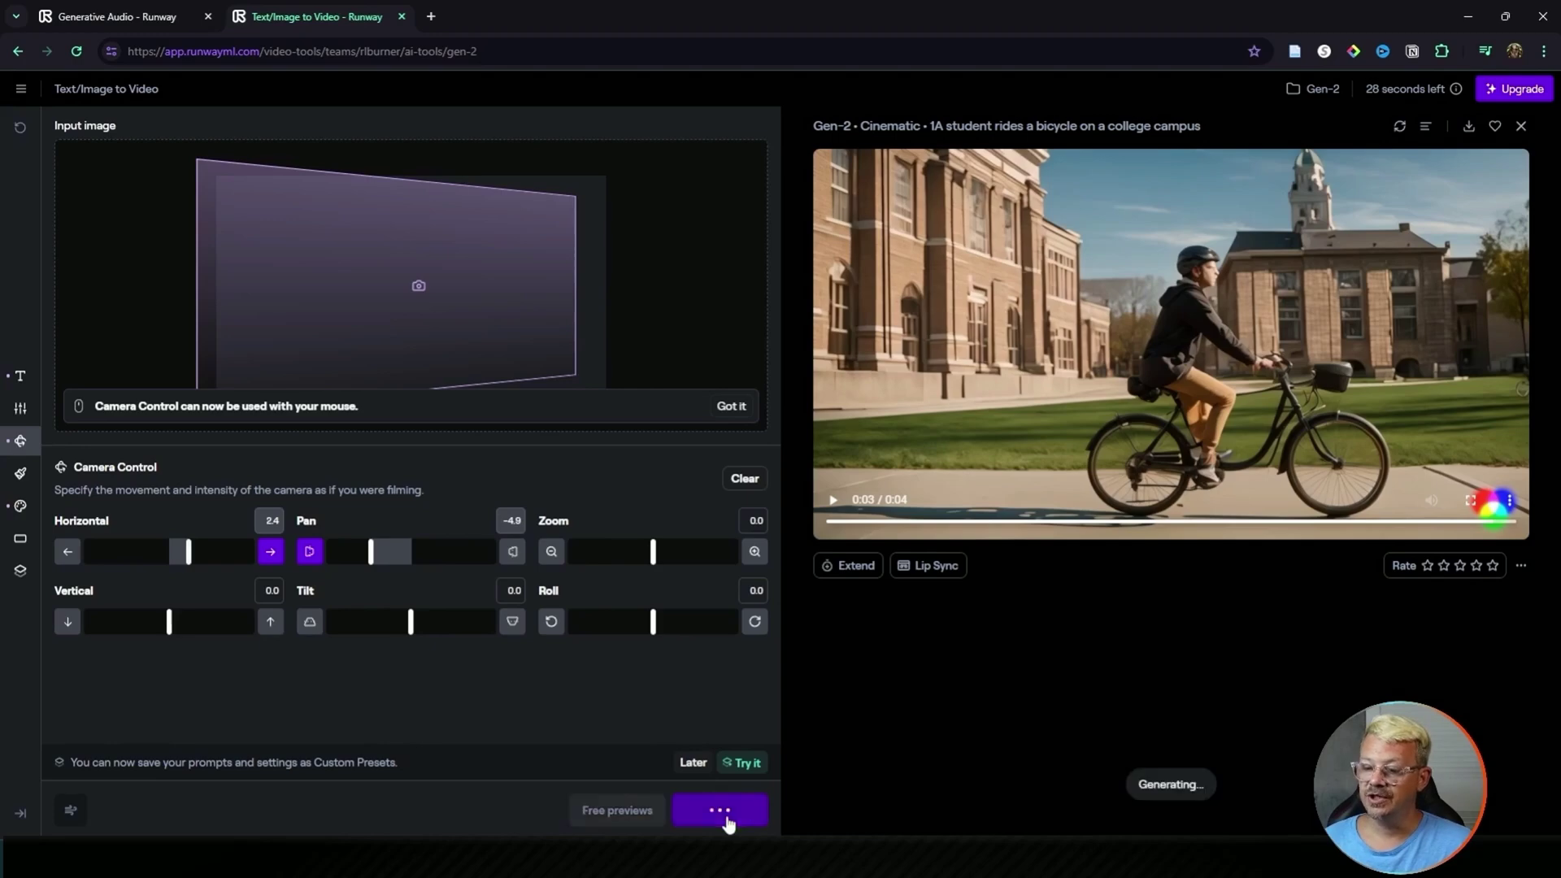
# View the finished dog-walking clip in Assets with its prompt, camera settings and seed
pyautogui.scroll(-3, 1126, 372)
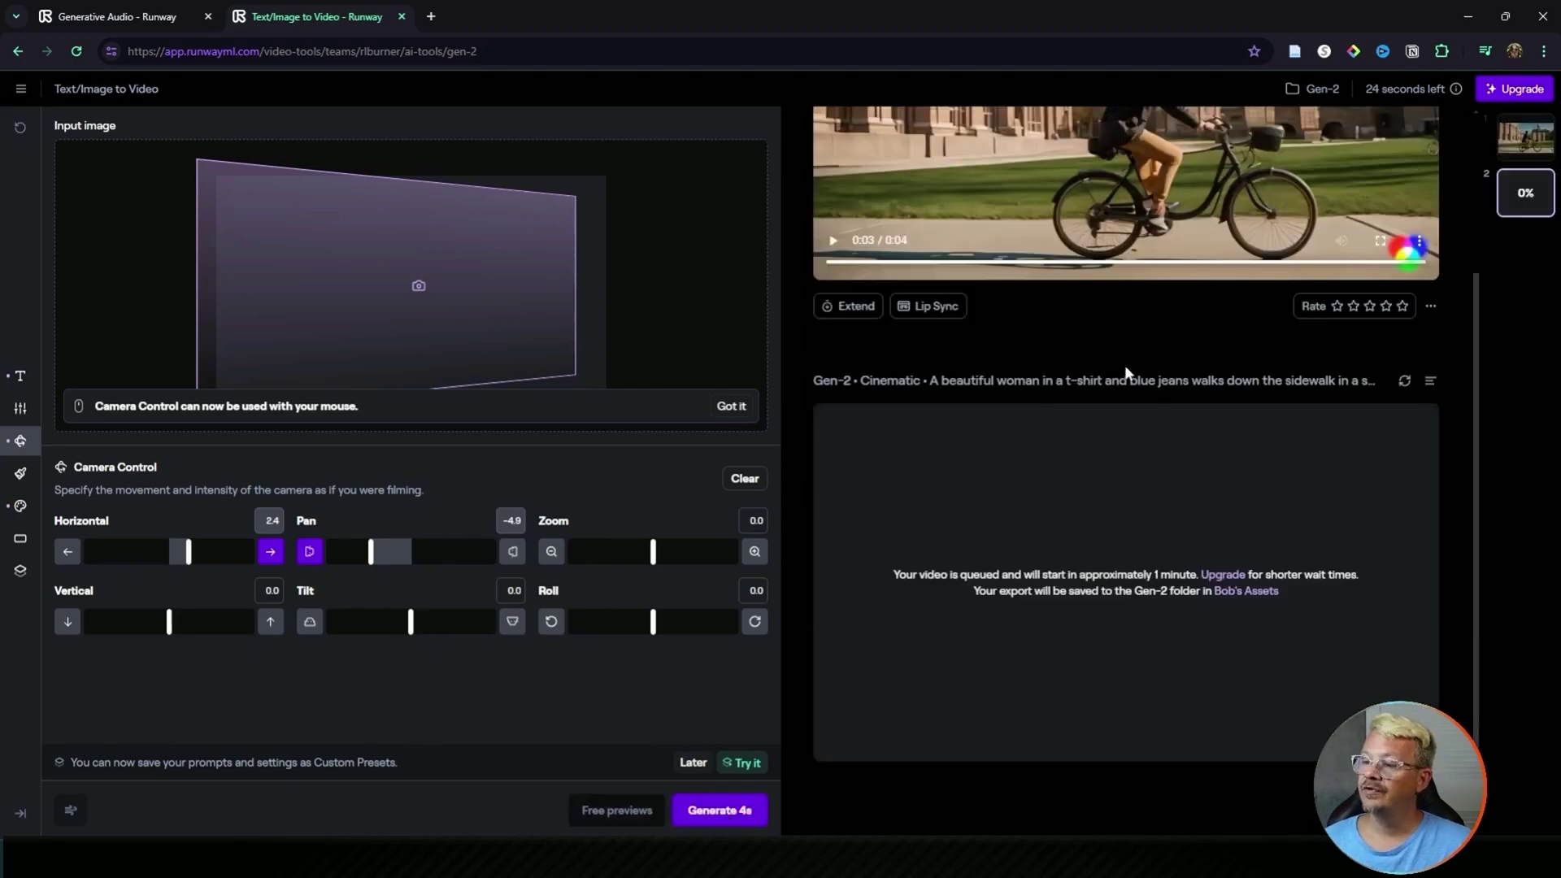
pyautogui.click(1264, 602)
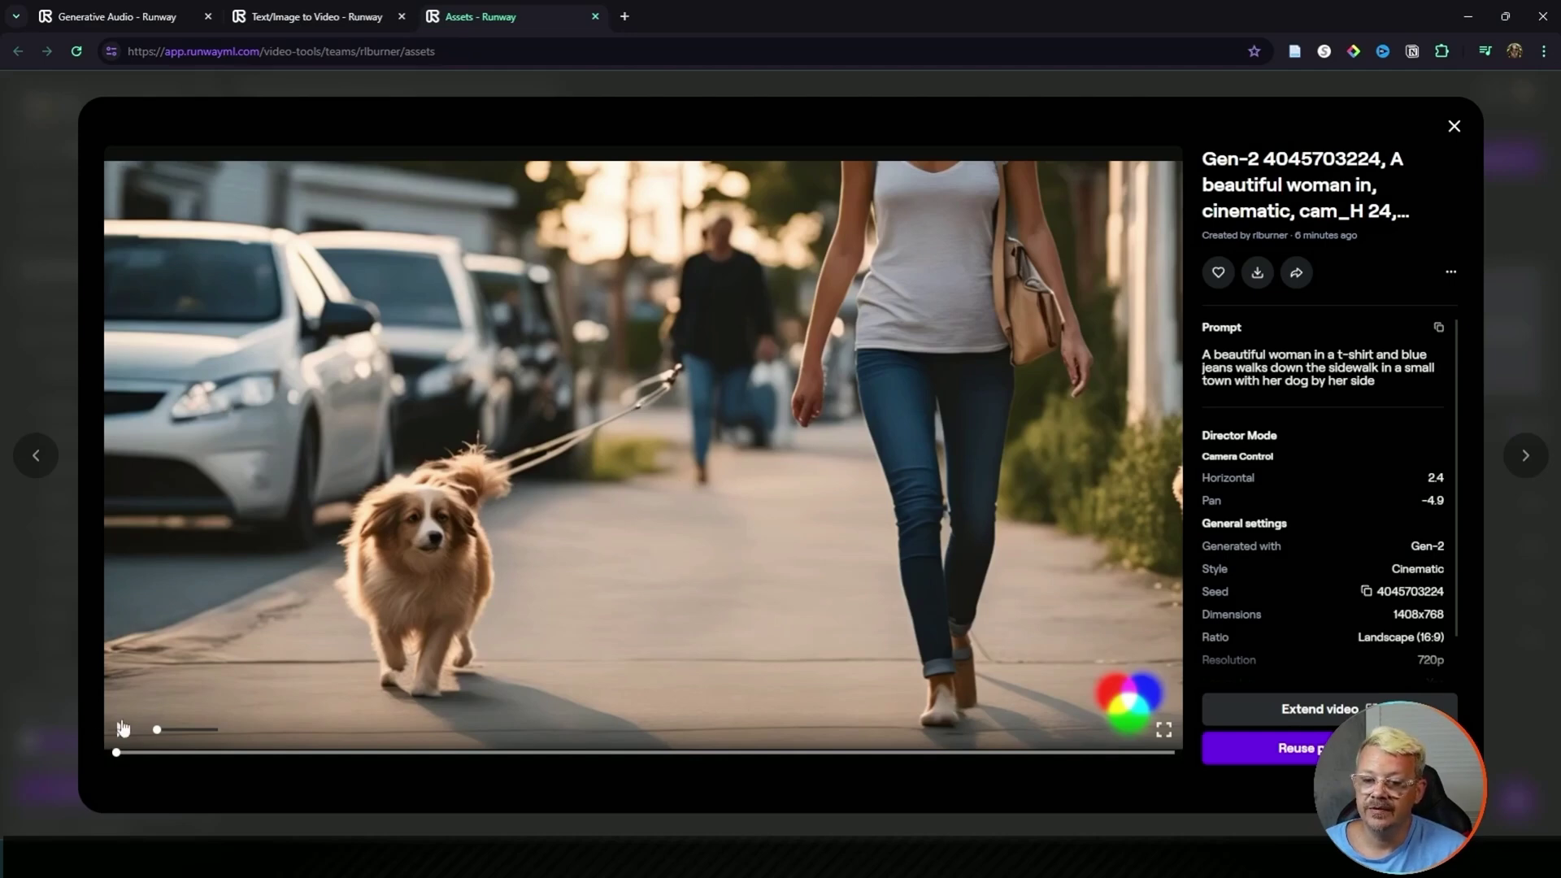
# Play the finished dog-walking clip in the assets view
pyautogui.click(122, 732)
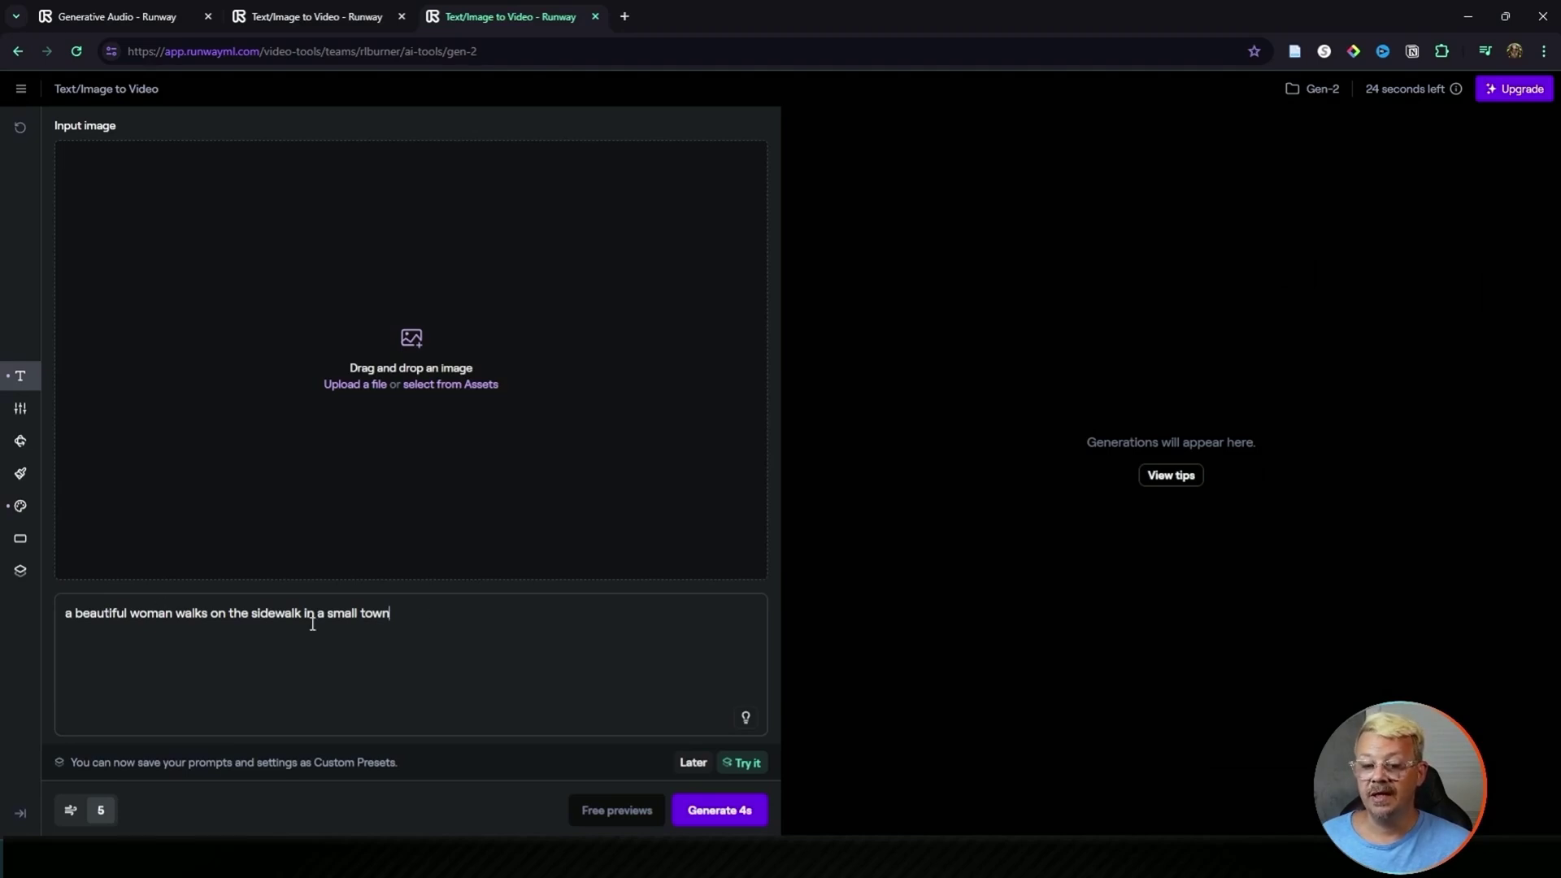
# Look through the Styles, Camera Control, Custom Presets and General panels, then generate the 4-second sidewalk clip
pyautogui.click(20, 506)
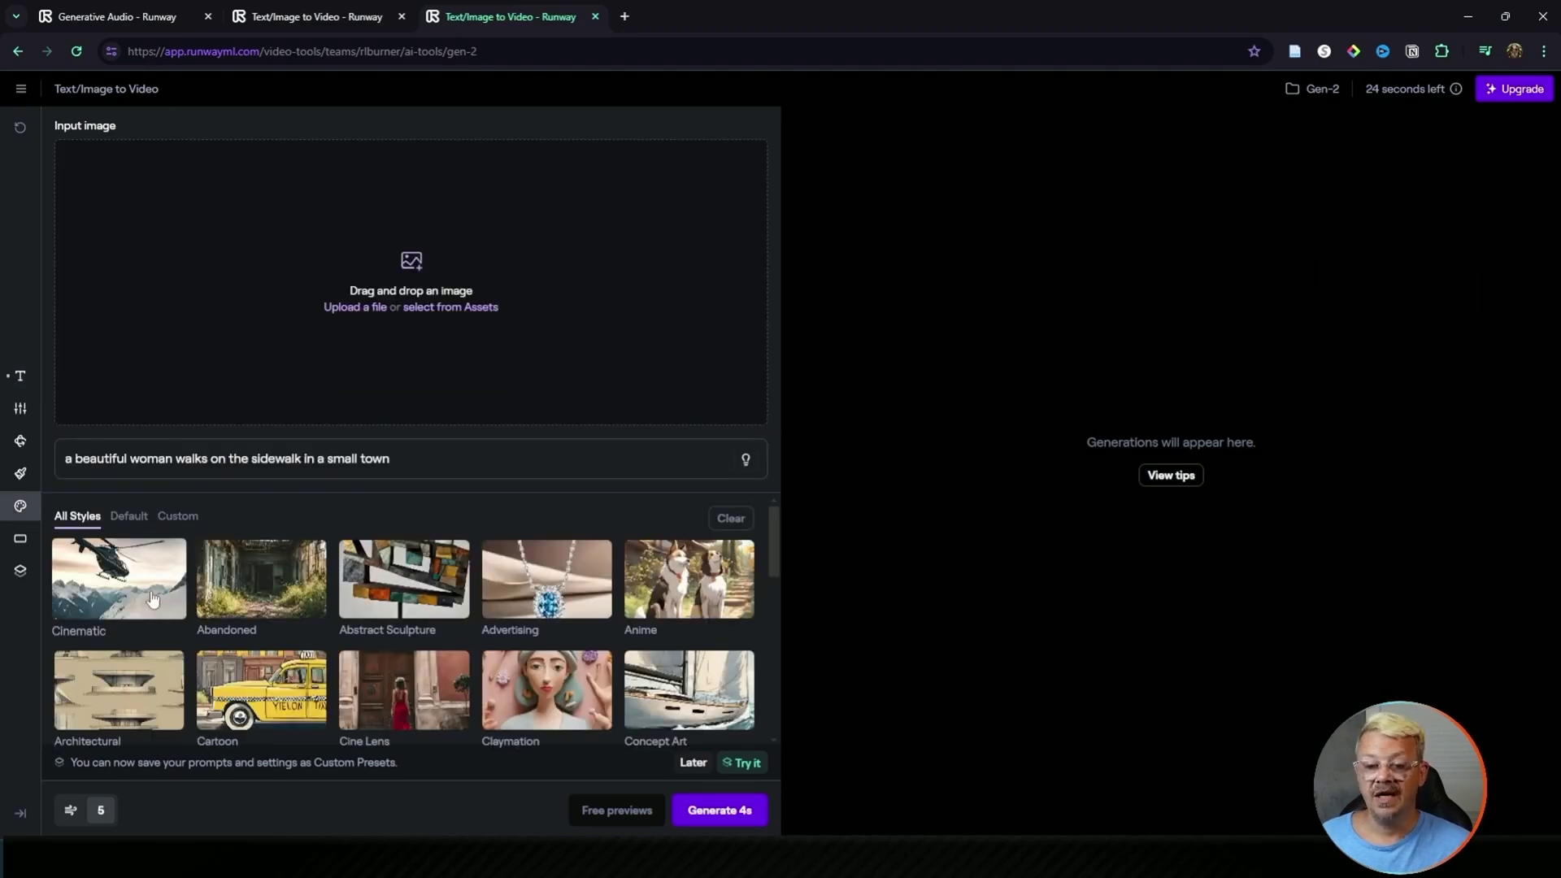
pyautogui.click(20, 441)
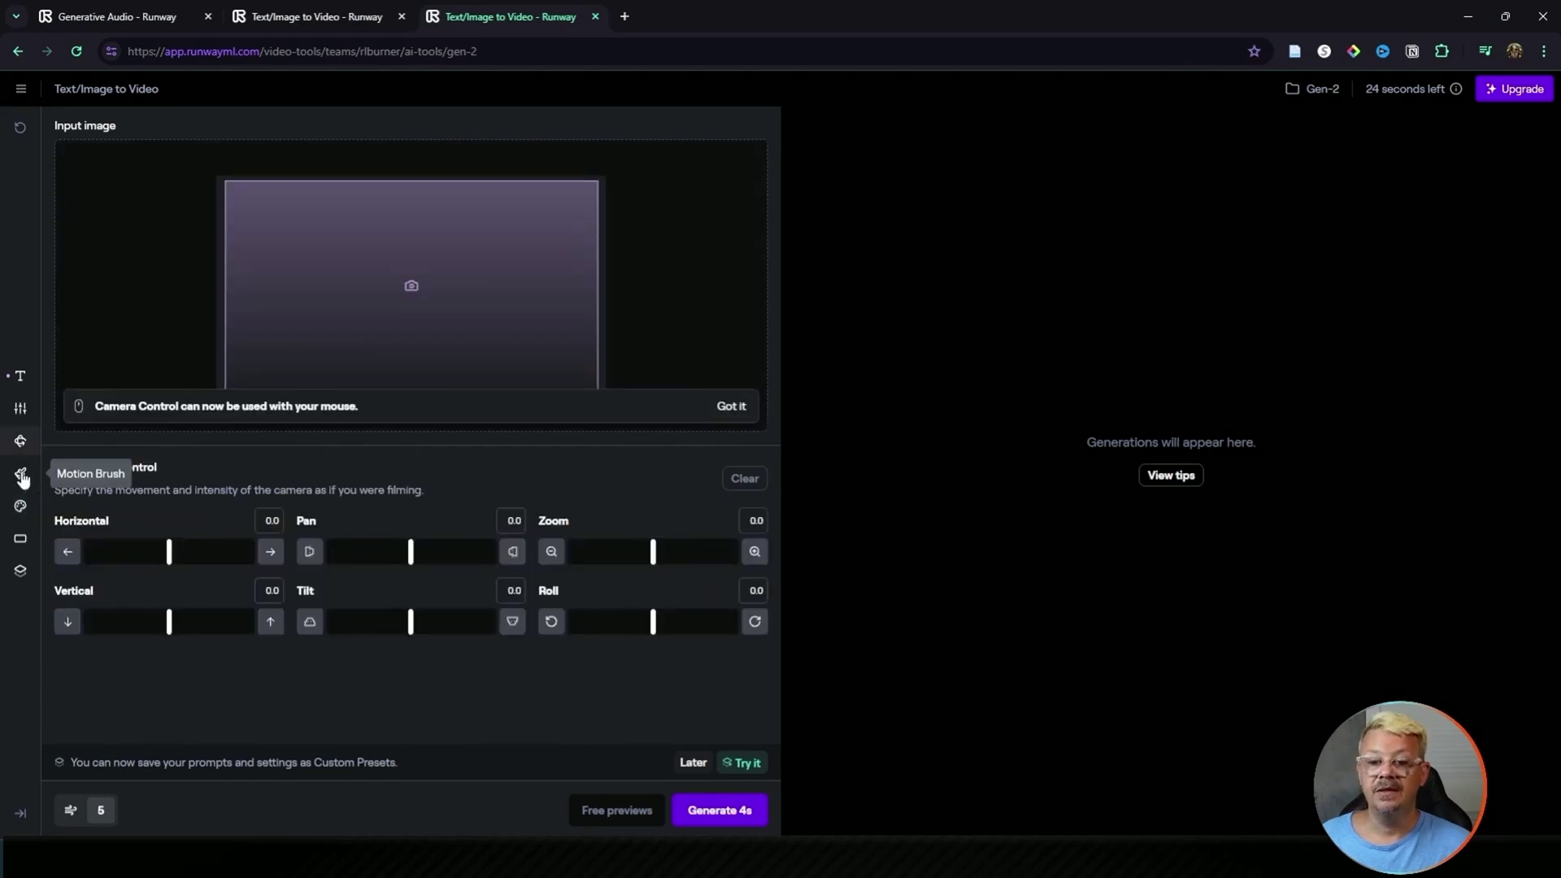
pyautogui.click(21, 539)
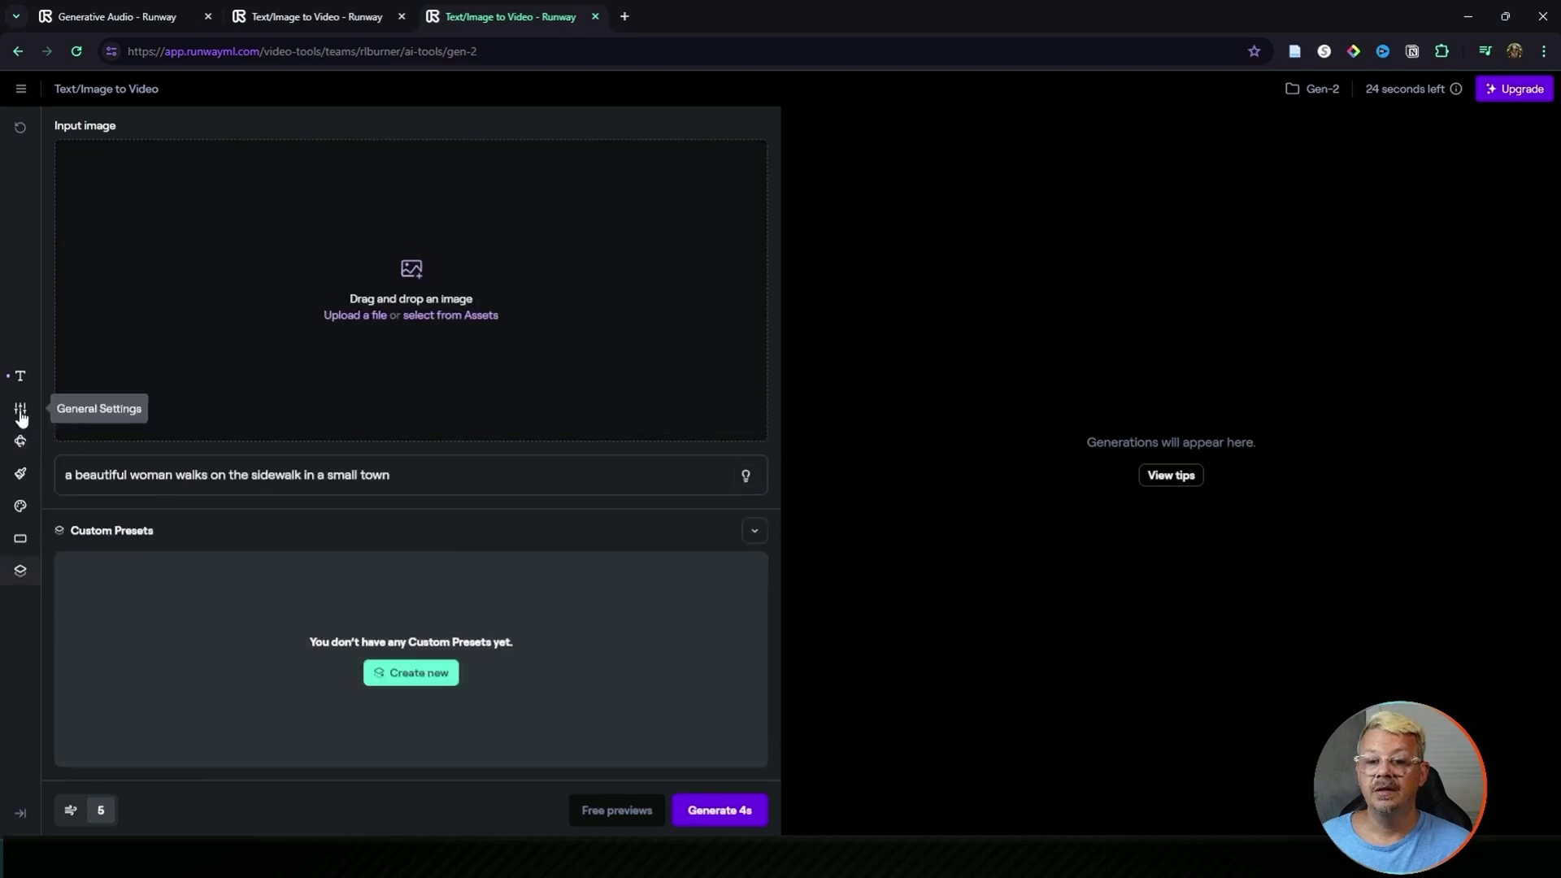
pyautogui.click(21, 411)
pyautogui.click(21, 376)
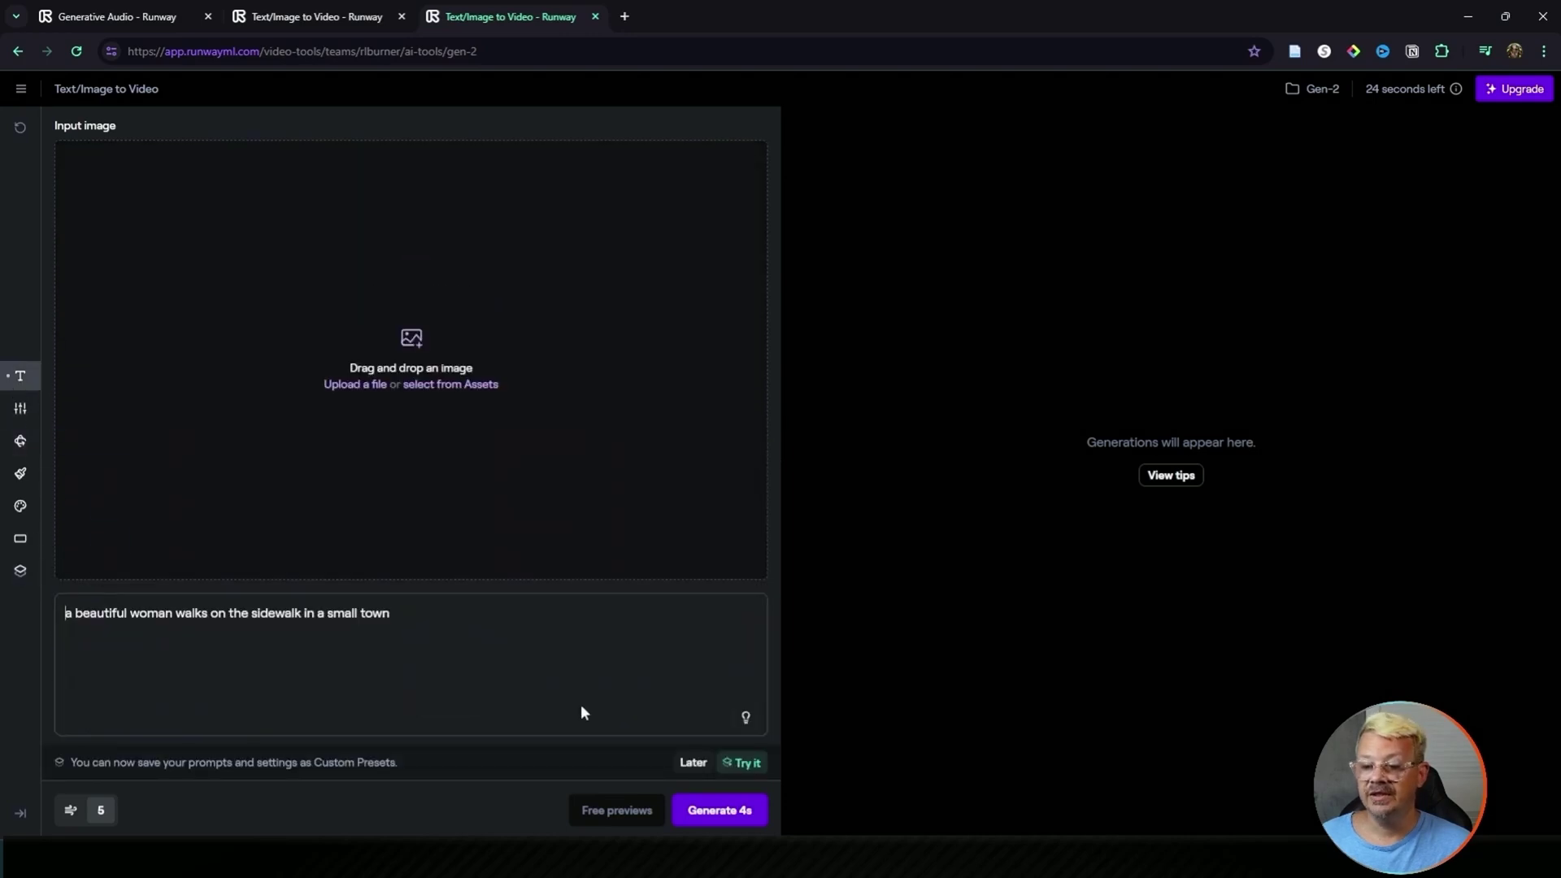
pyautogui.click(738, 822)
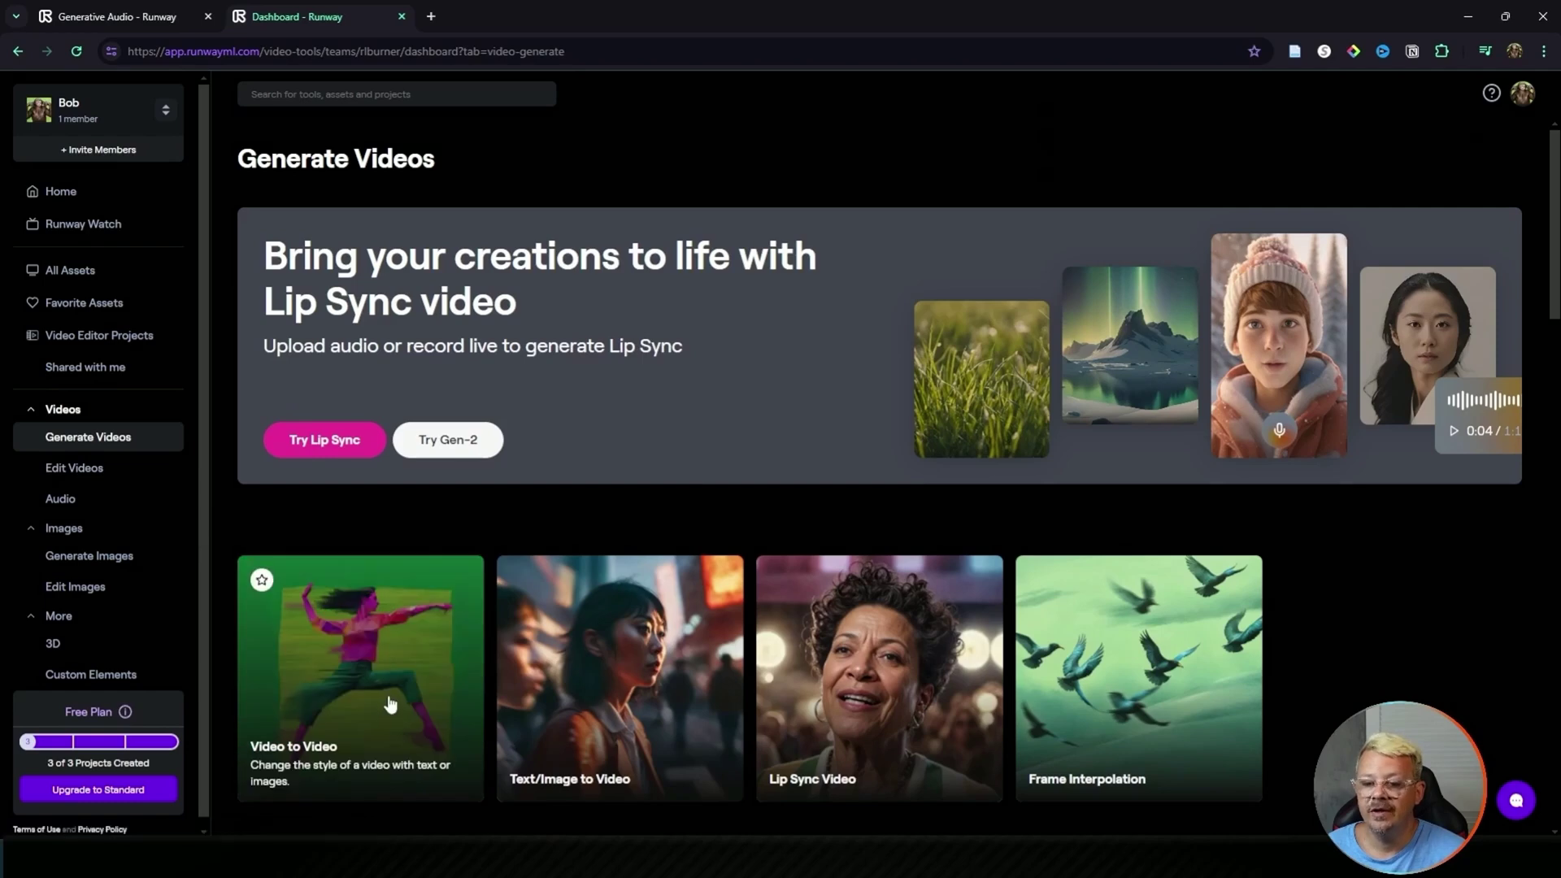
# Open Video to Video and load the woman-walking Gen-2 clip as the original input
pyautogui.click(390, 704)
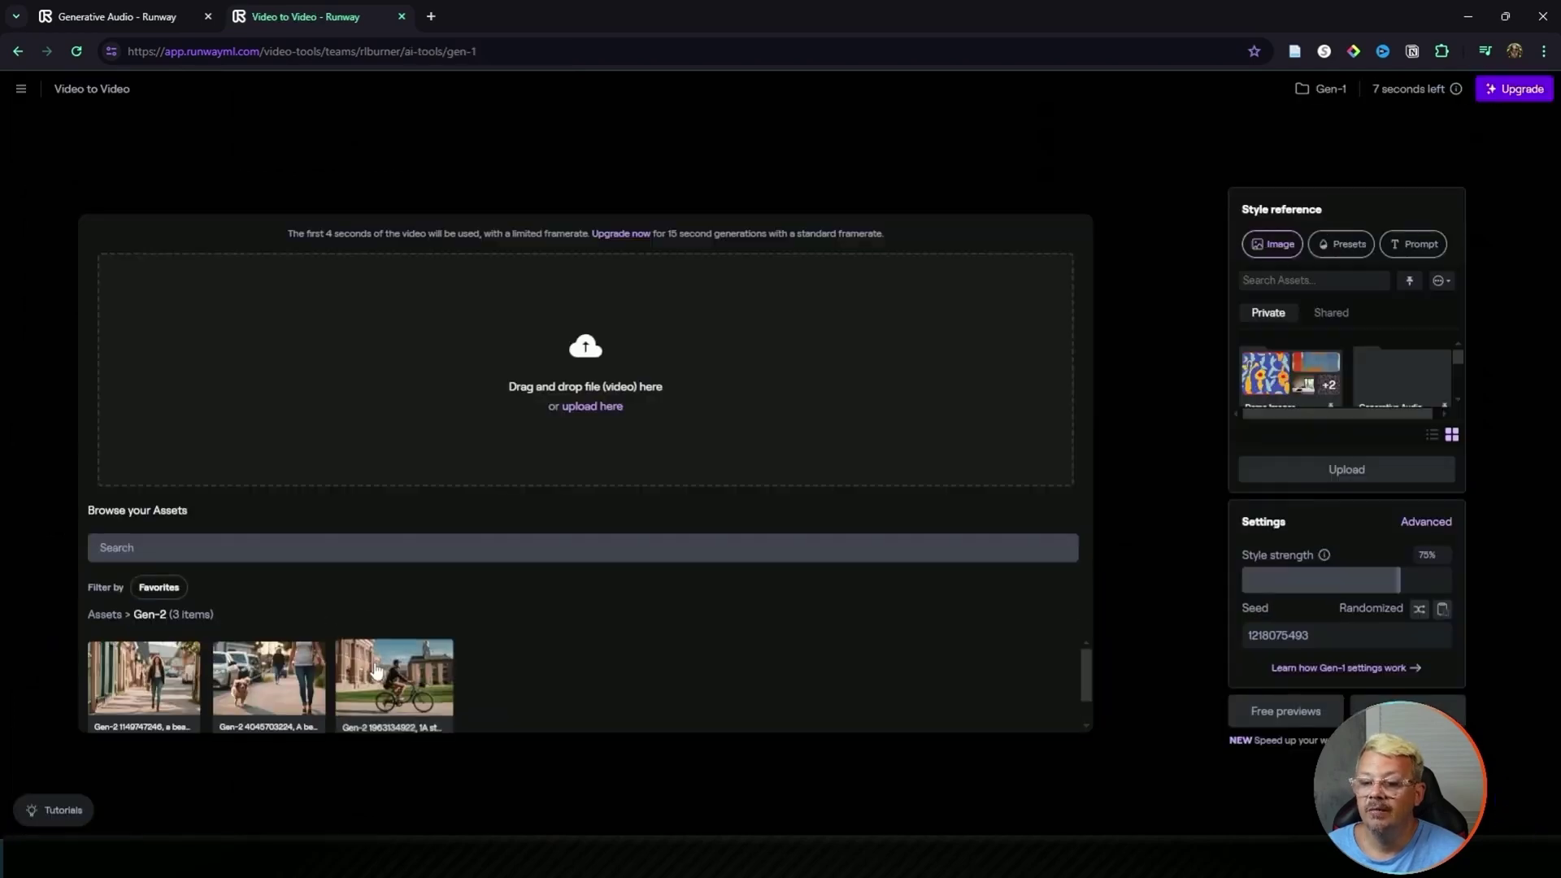
pyautogui.click(155, 670)
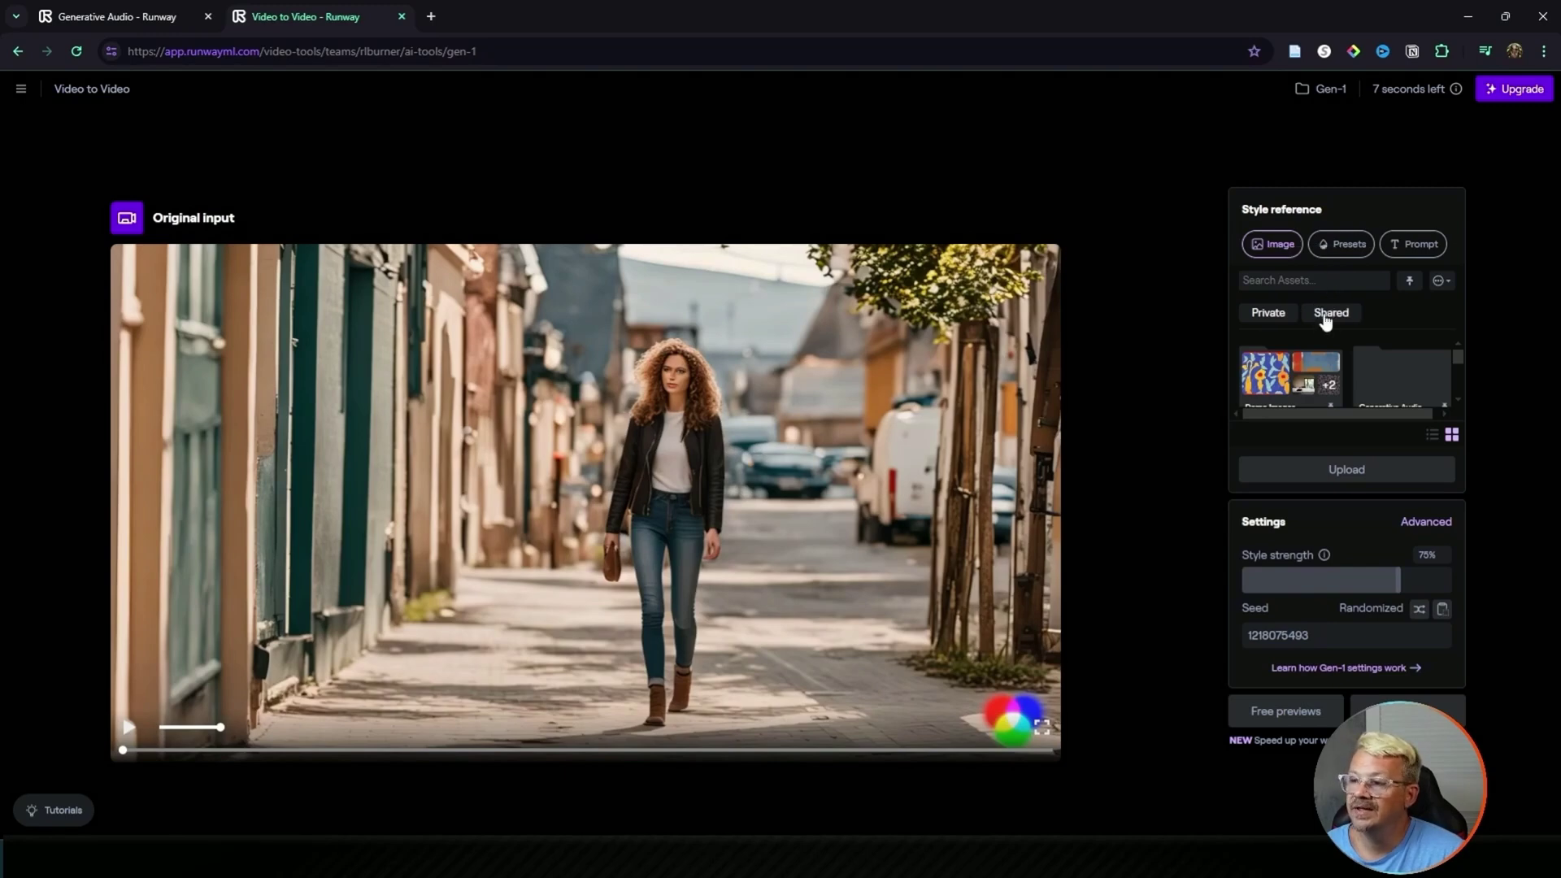
# Browse the built-in style presets and apply Claymation as the style reference
pyautogui.click(1352, 246)
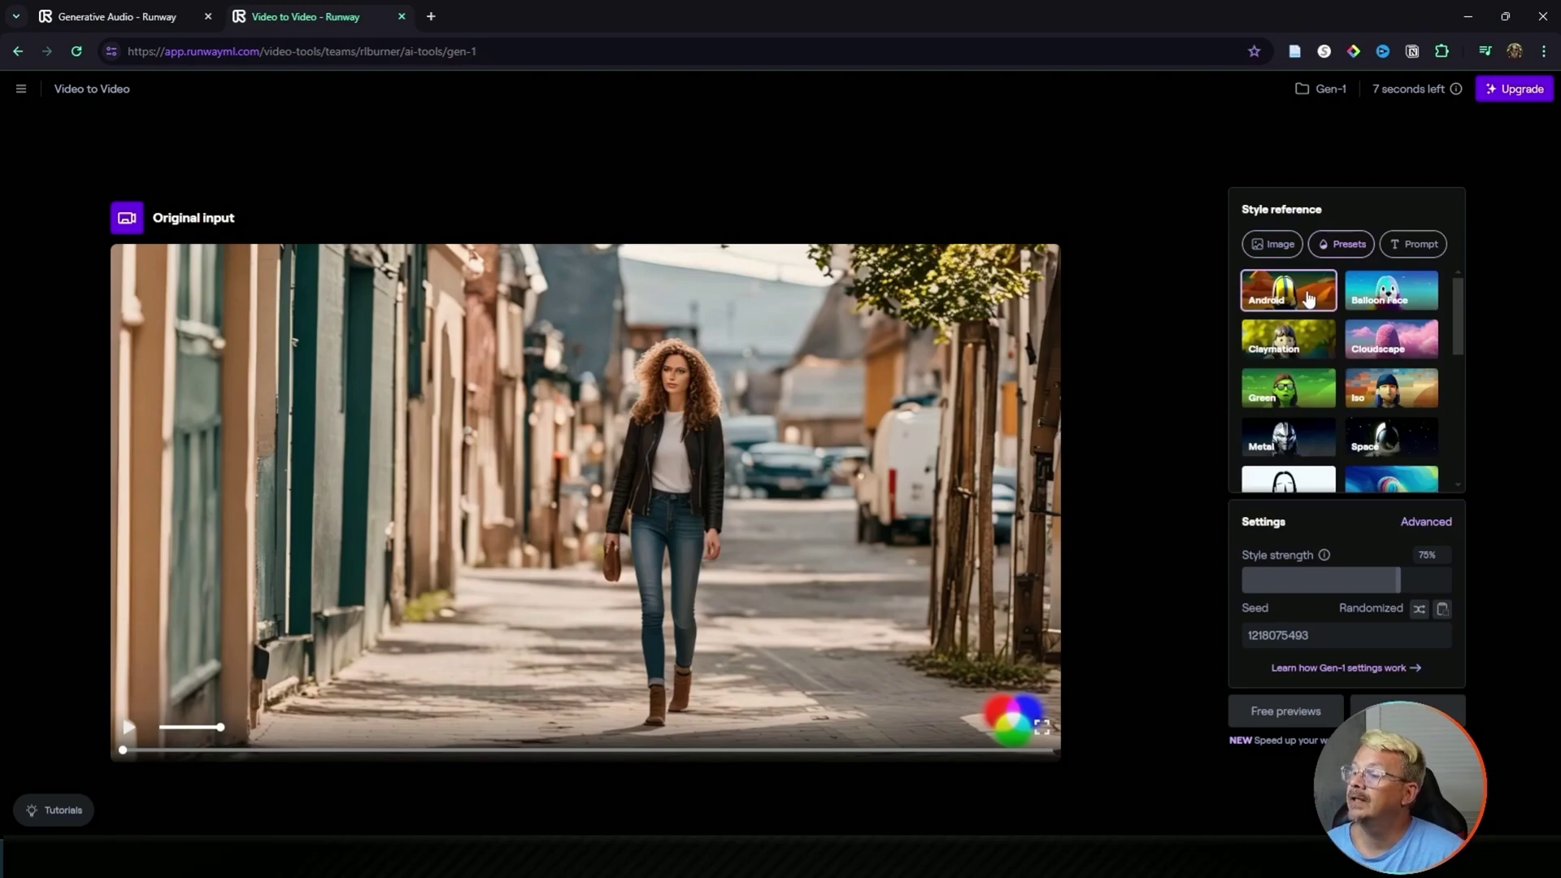
pyautogui.scroll(-3, 1289, 406)
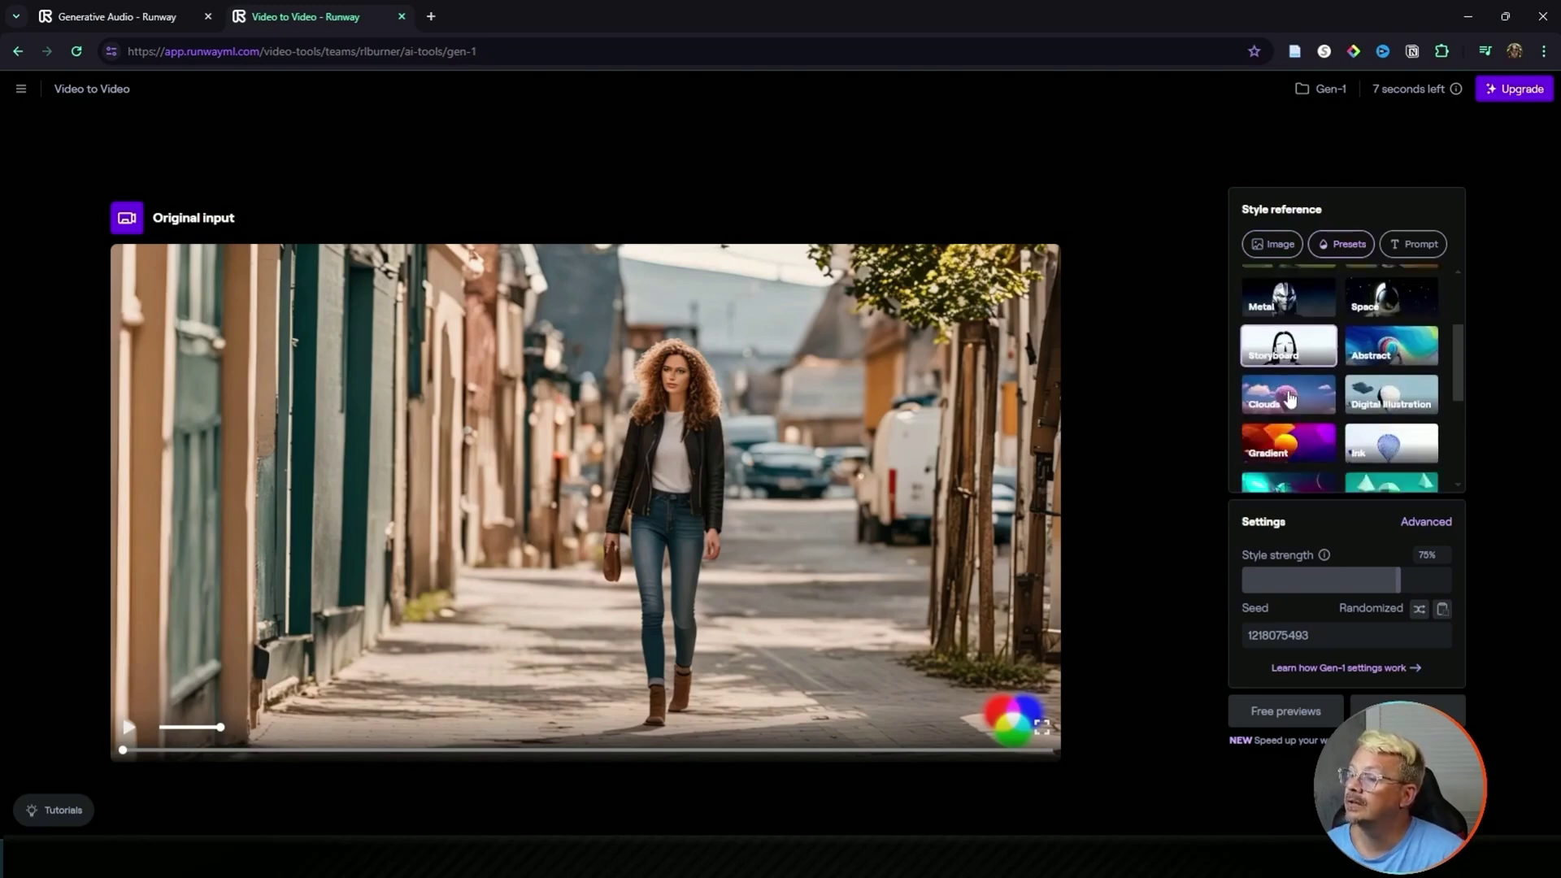
pyautogui.scroll(-1, 1289, 396)
pyautogui.scroll(-2, 1287, 393)
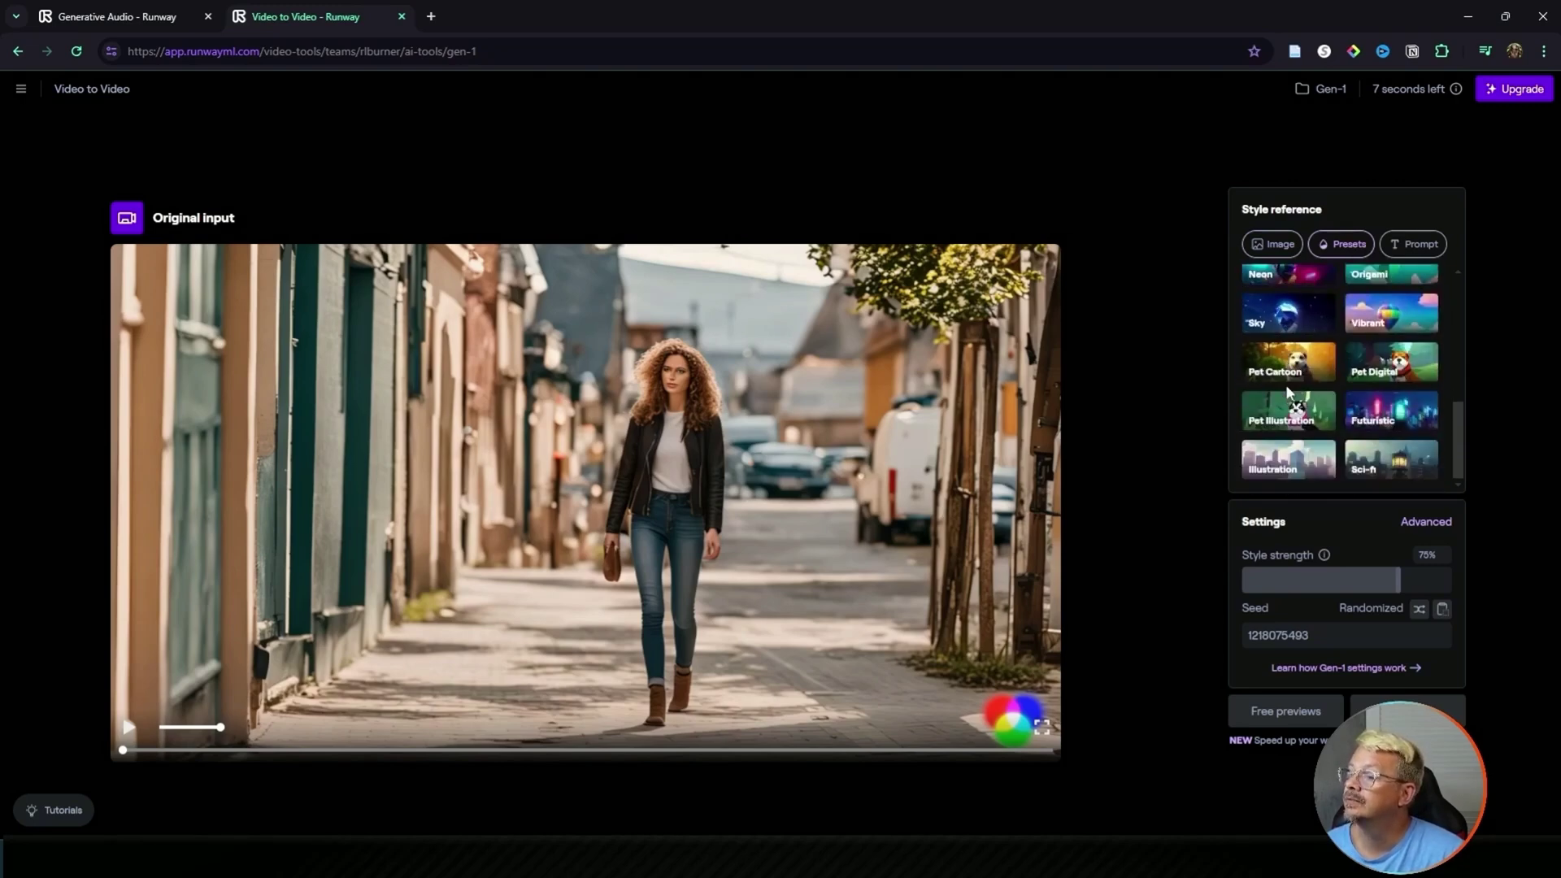
pyautogui.click(1412, 245)
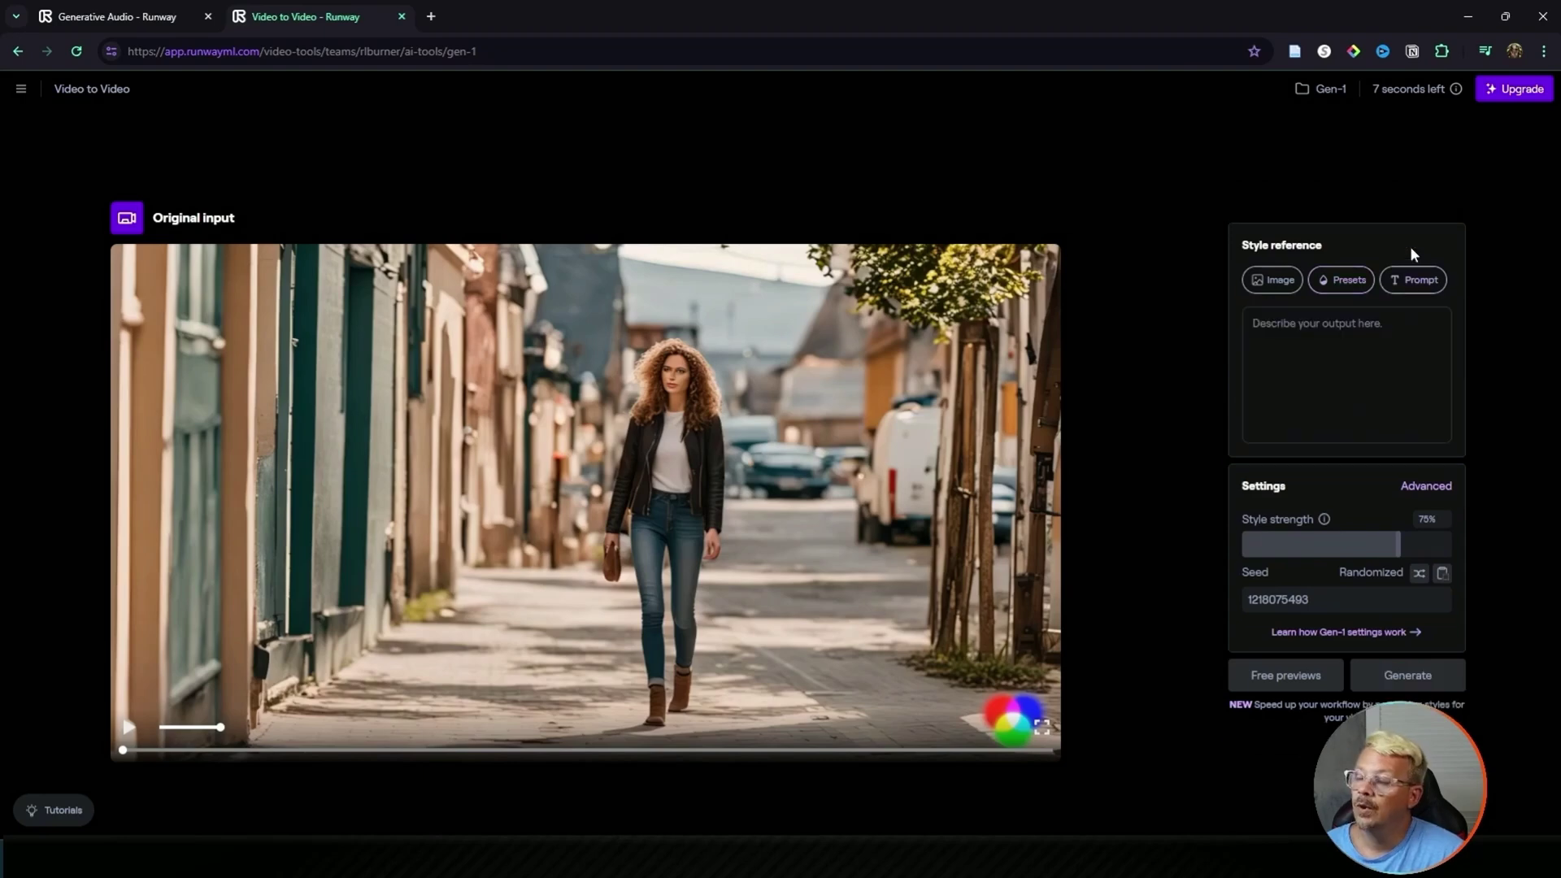
pyautogui.click(1341, 281)
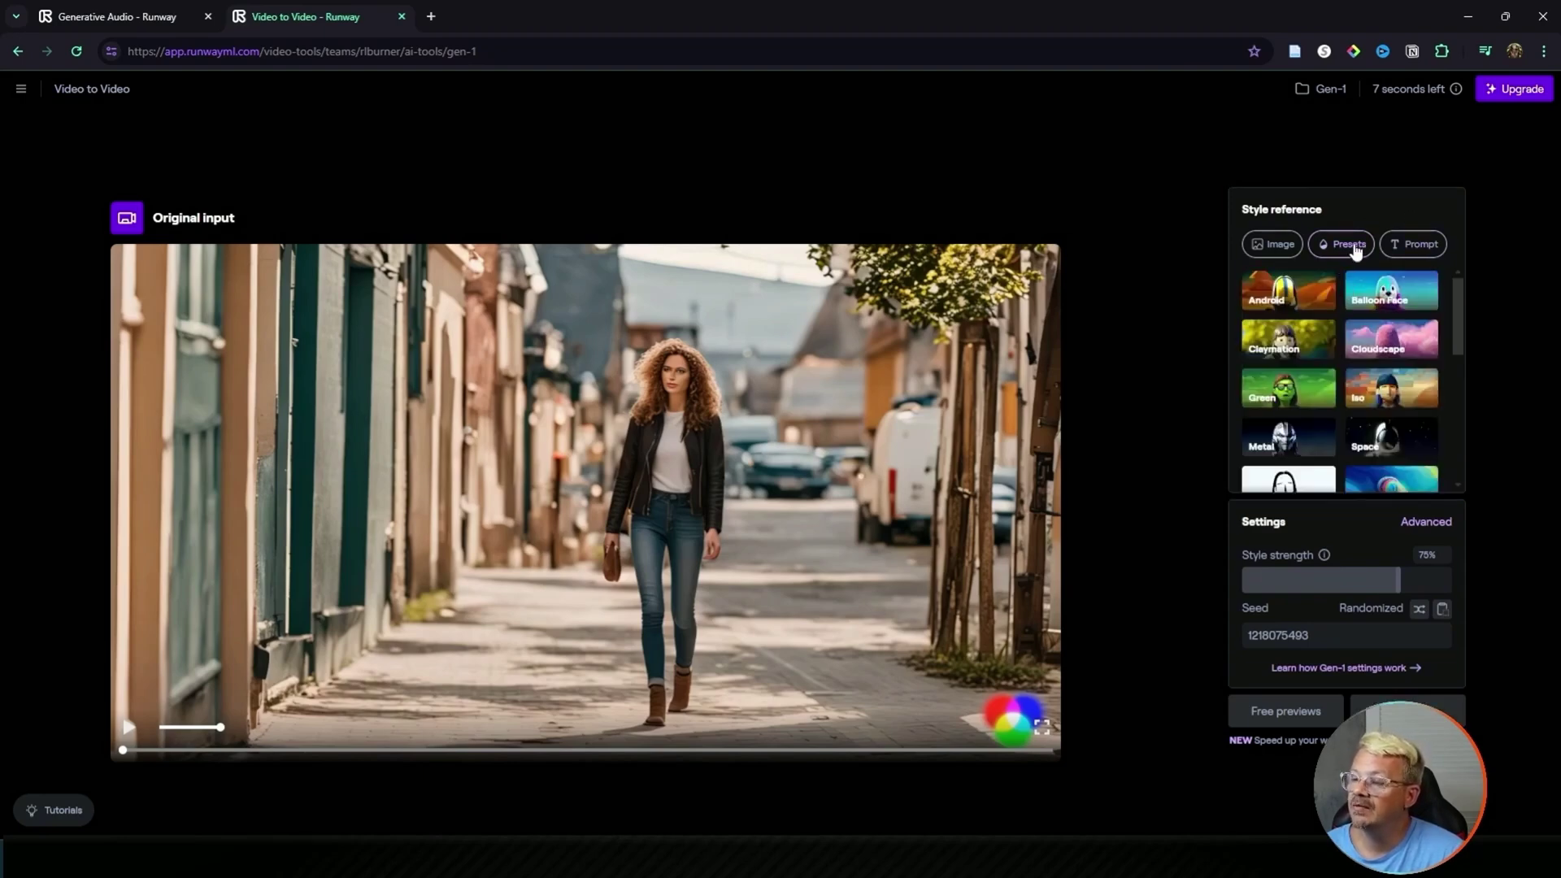
pyautogui.click(1295, 336)
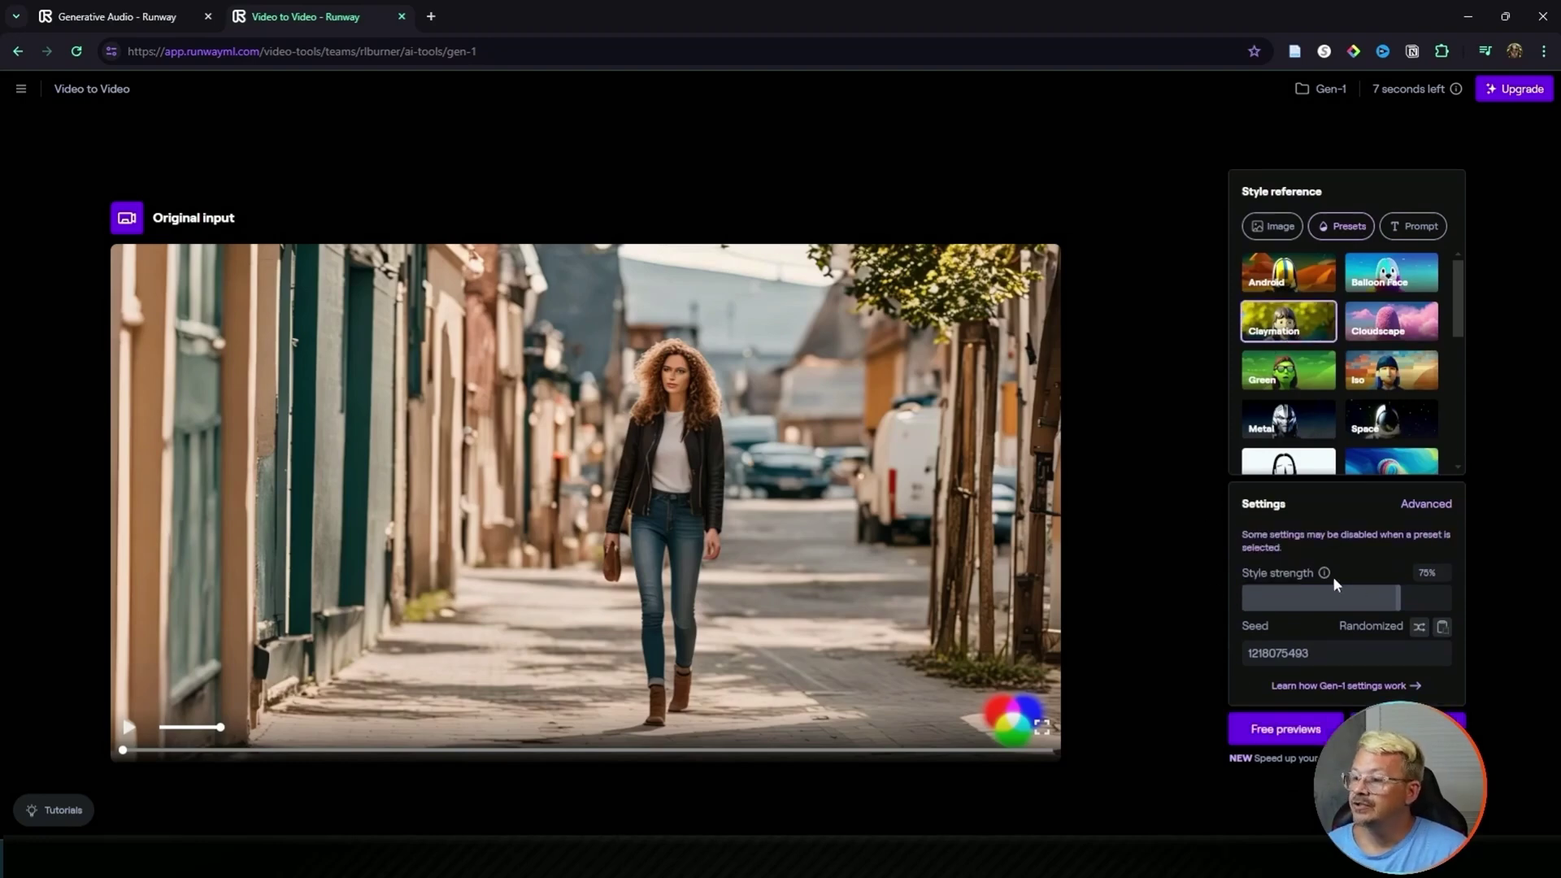
pyautogui.moveTo(1324, 573)
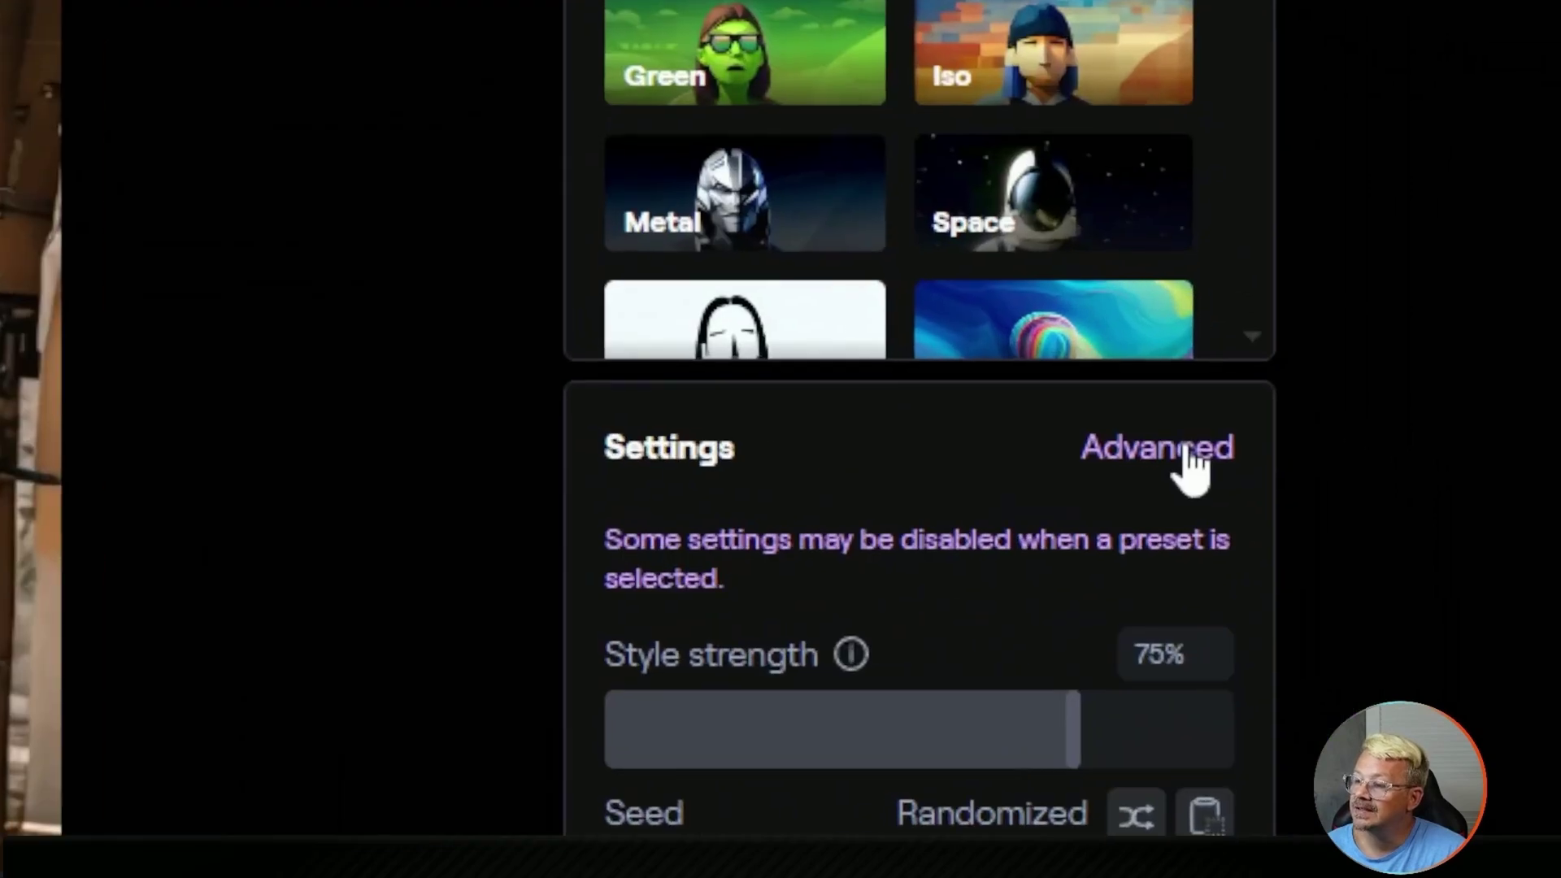
# In the Gen-1 advanced settings, raise frame consistency from 1.00 to 1.25
pyautogui.click(1432, 506)
pyautogui.scroll(-1, 1422, 506)
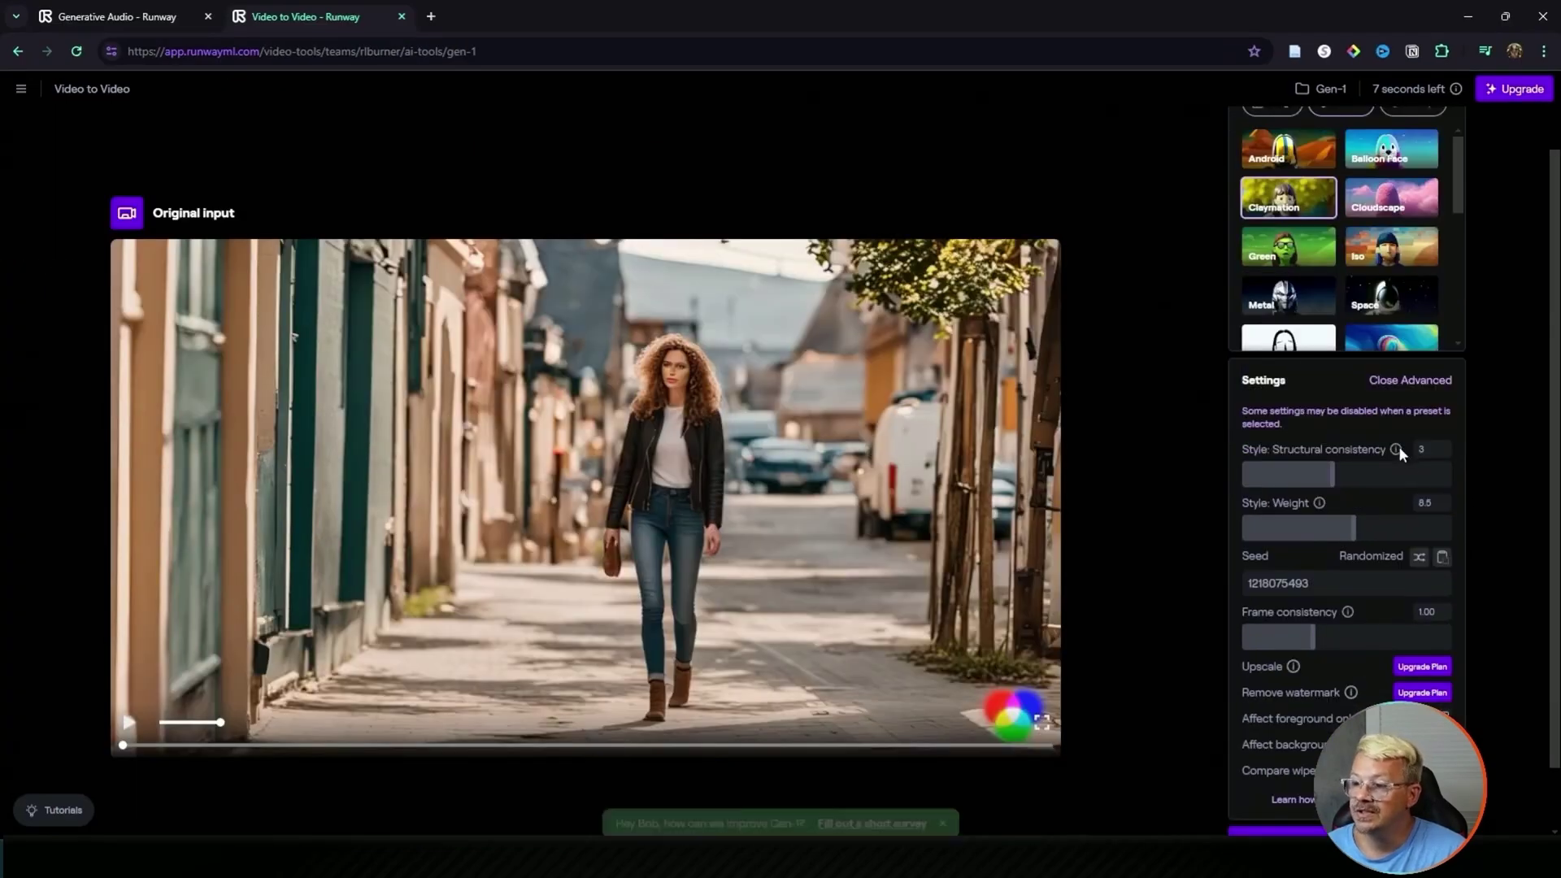
pyautogui.moveTo(1376, 530)
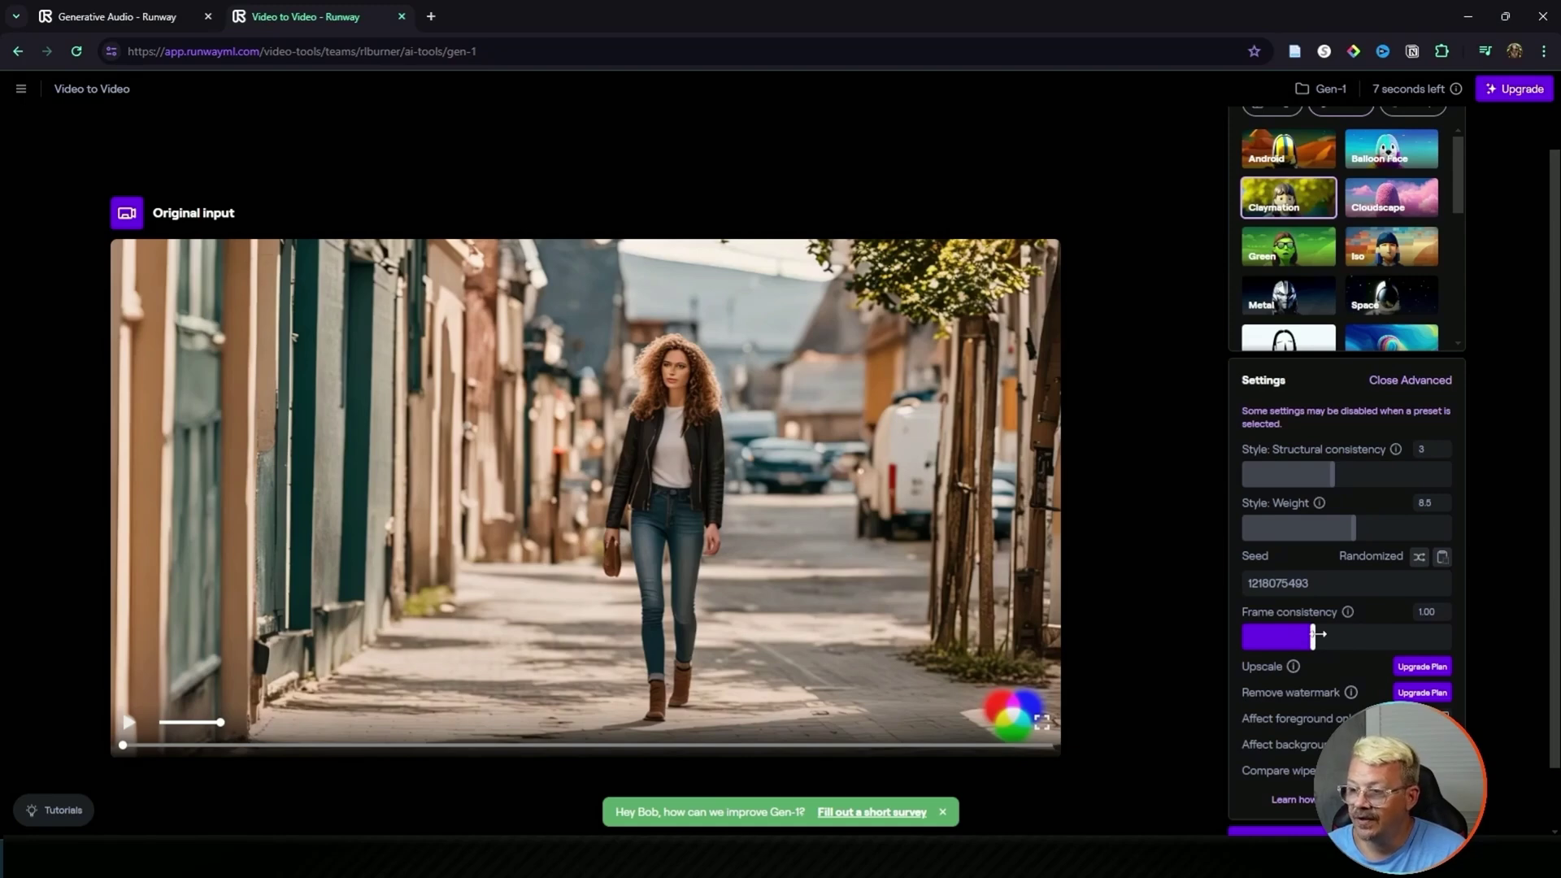
pyautogui.moveTo(1317, 634); pyautogui.dragTo(1358, 650)
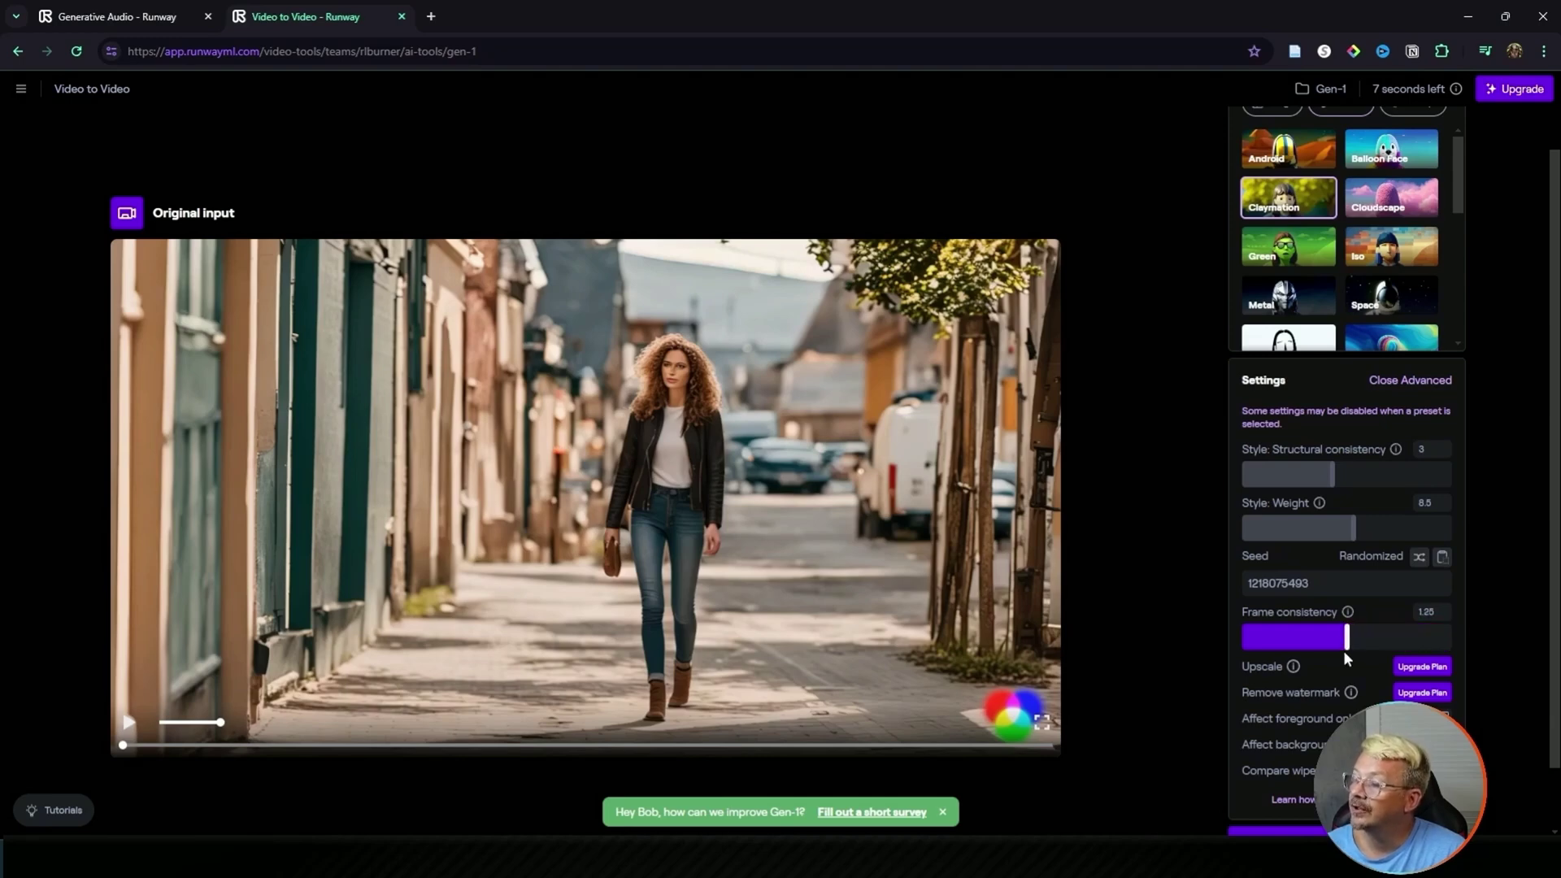
pyautogui.scroll(-1, 1339, 652)
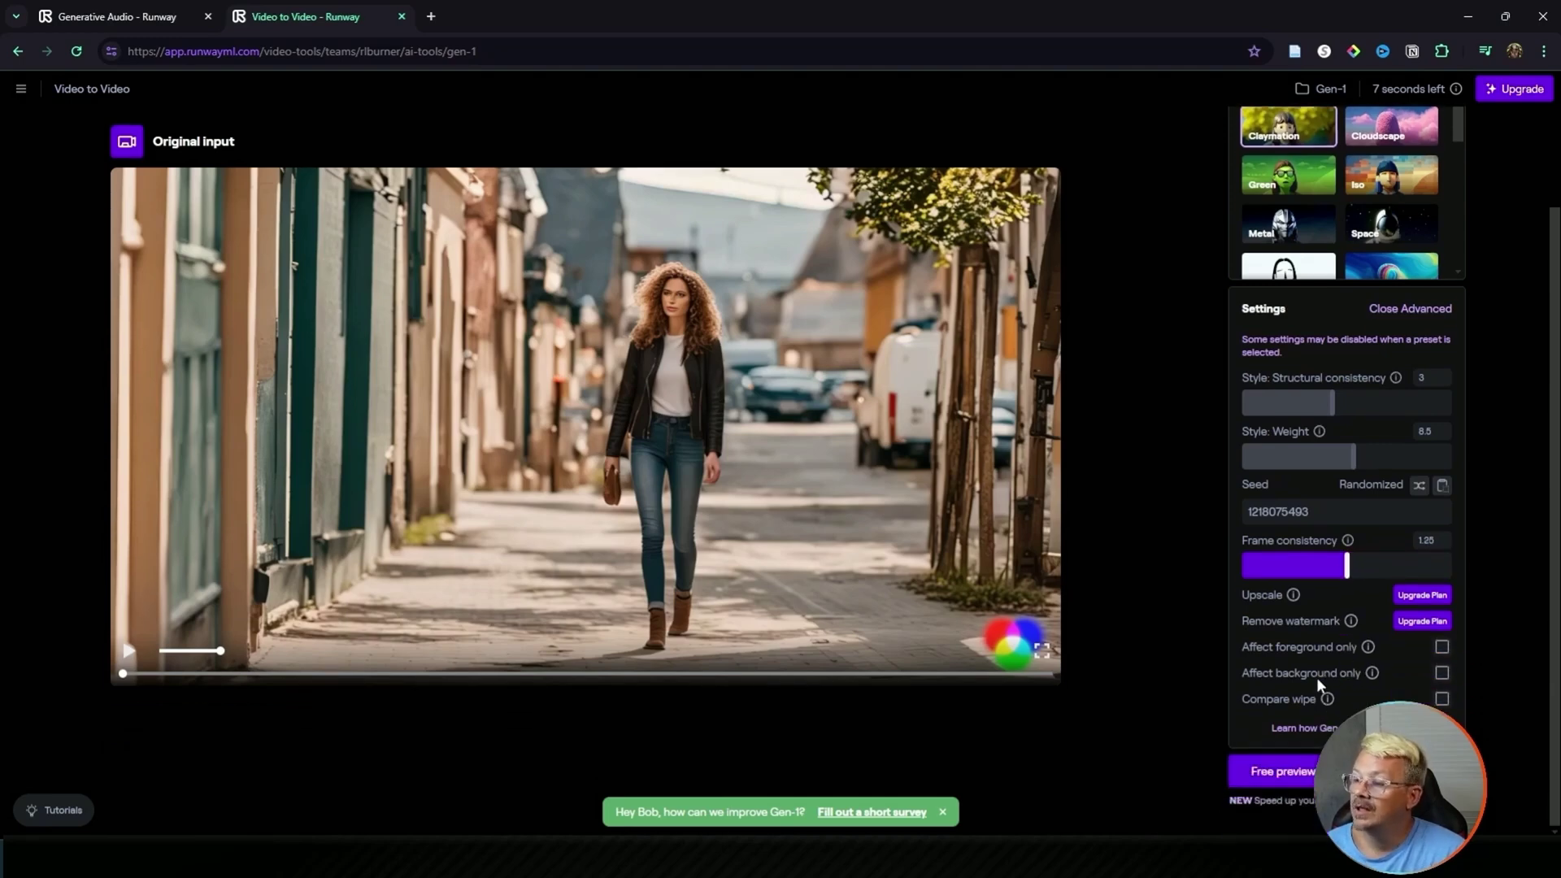
pyautogui.moveTo(1294, 593)
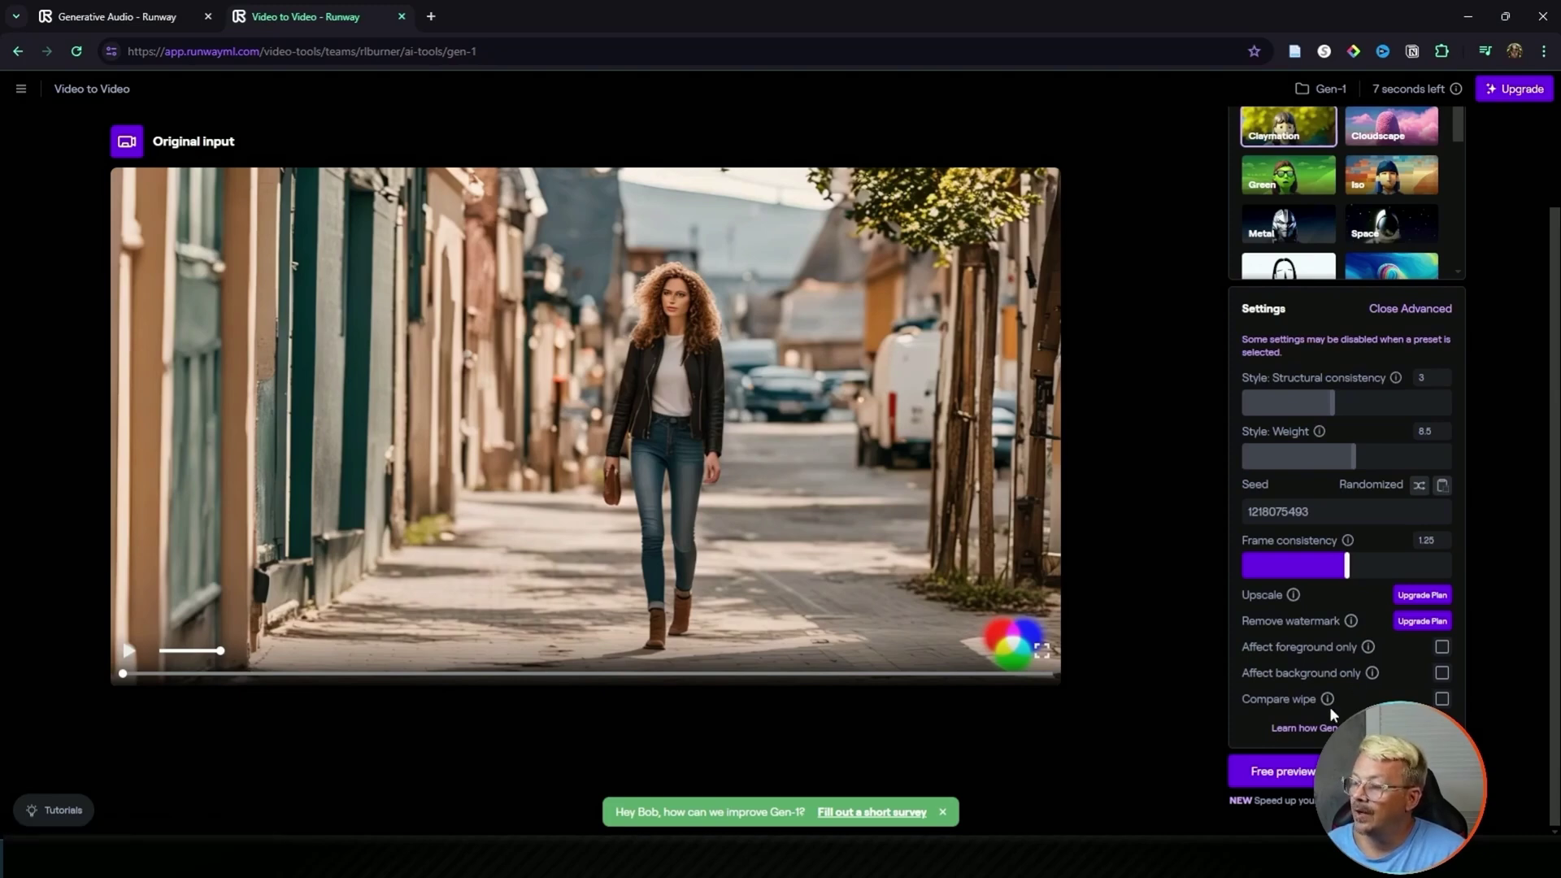
# Generate four free Claymation style preview stills of the walking-woman clip
pyautogui.scroll(1, 1332, 713)
pyautogui.scroll(1, 1348, 286)
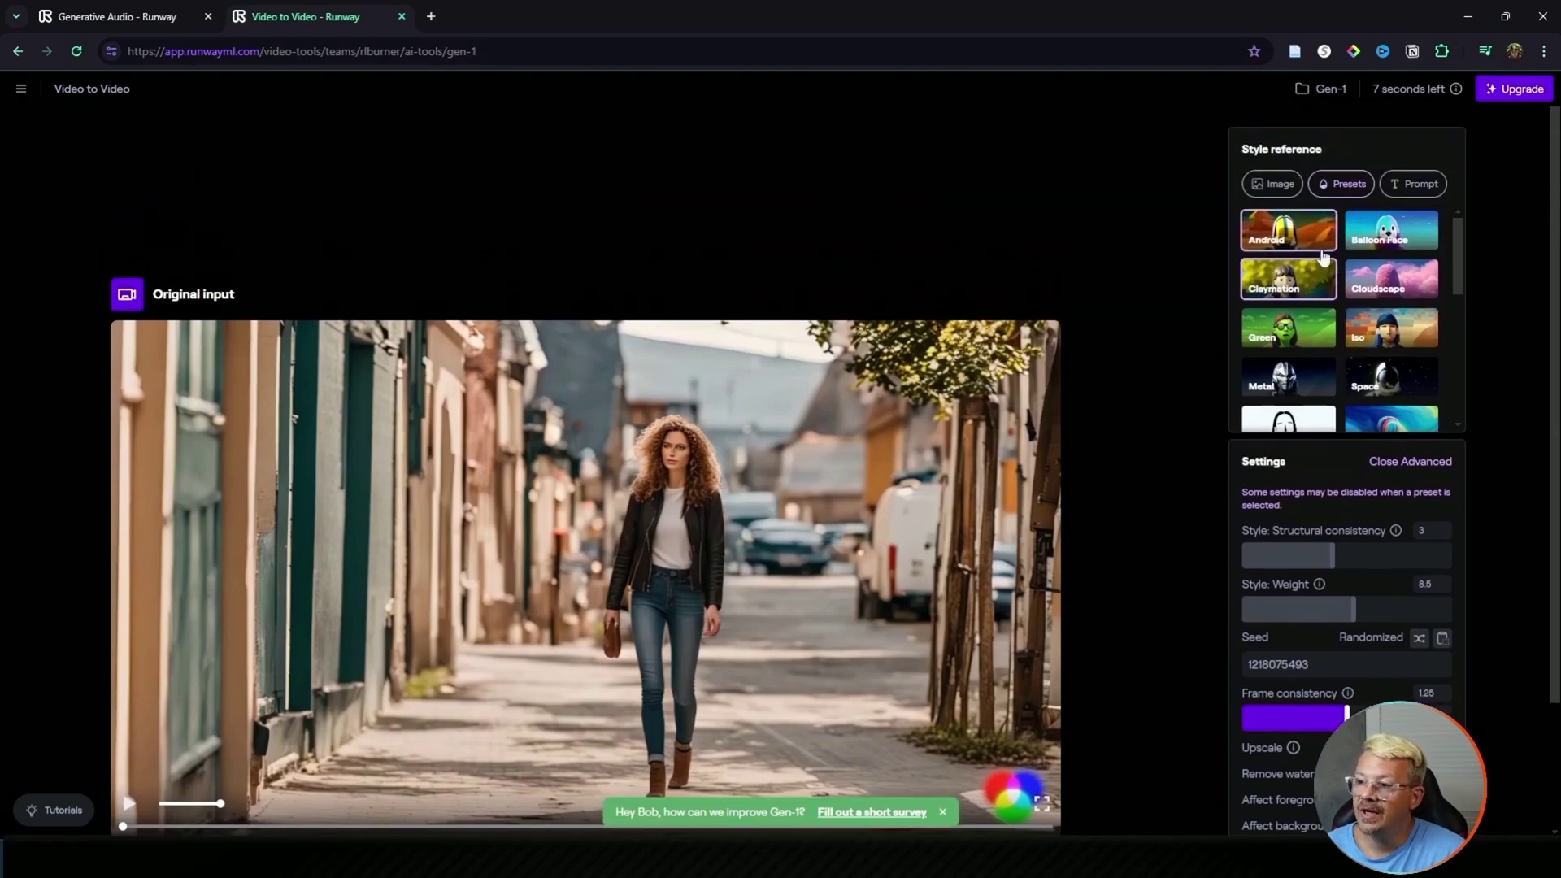
pyautogui.scroll(-5, 1304, 291)
pyautogui.scroll(-2, 1280, 512)
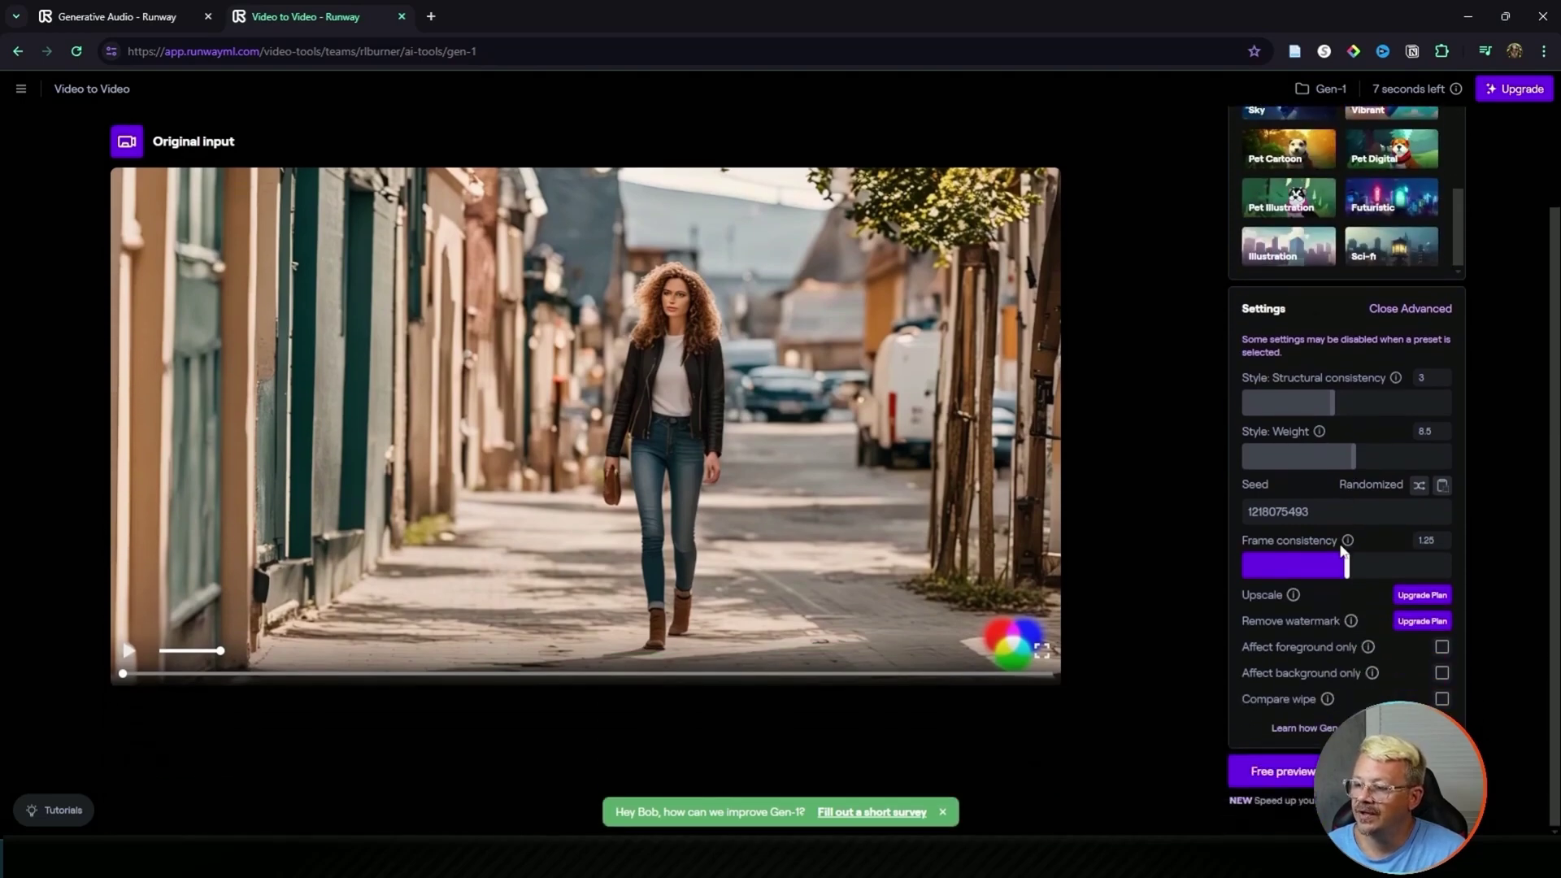
pyautogui.click(1286, 774)
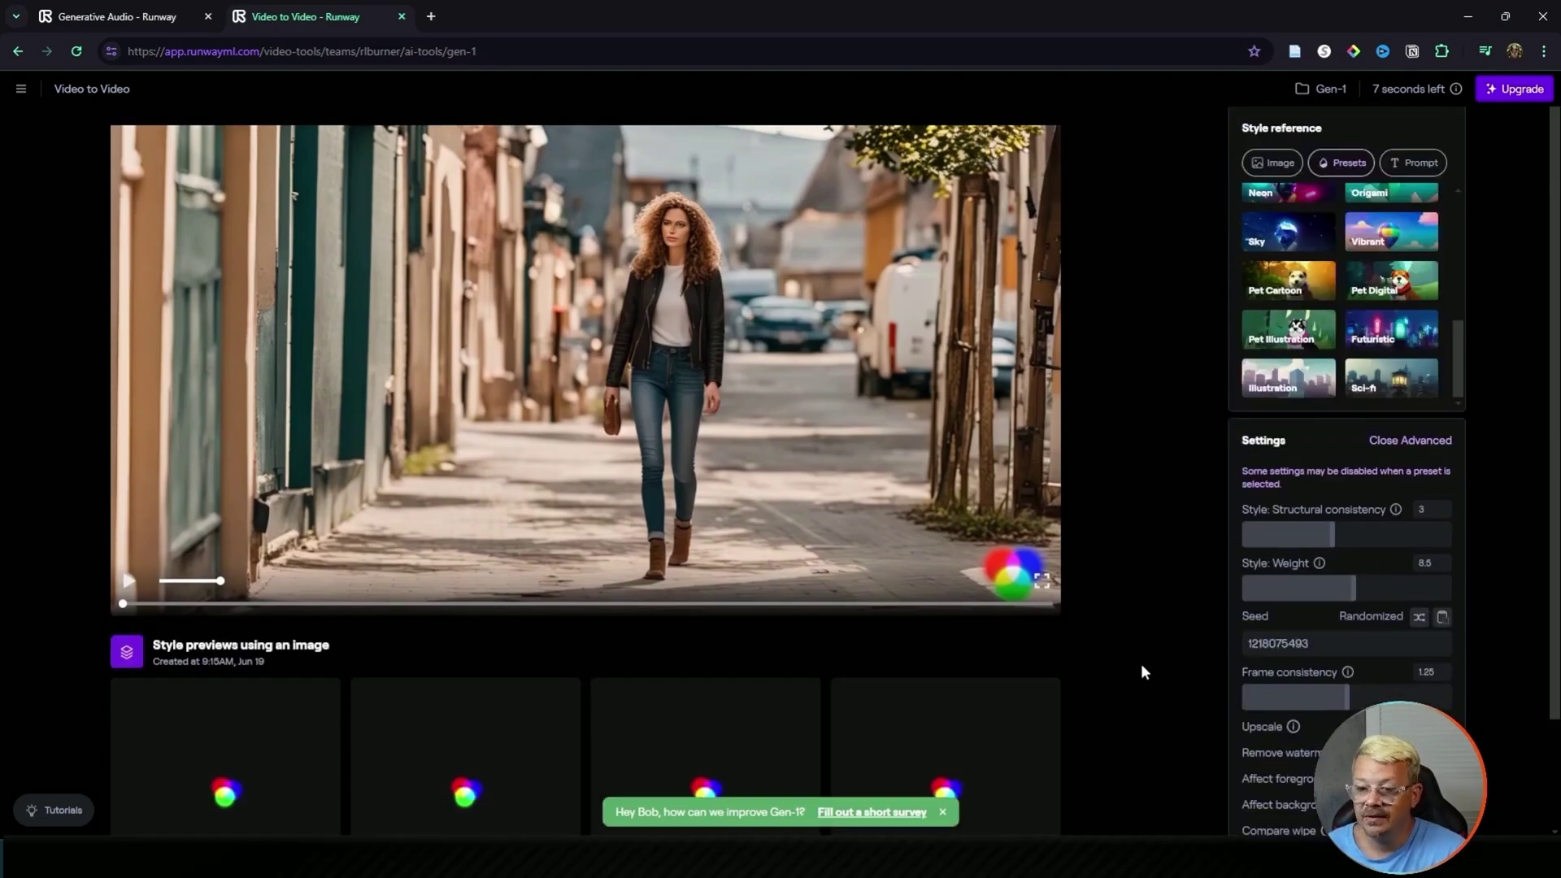
pyautogui.scroll(-2, 1140, 663)
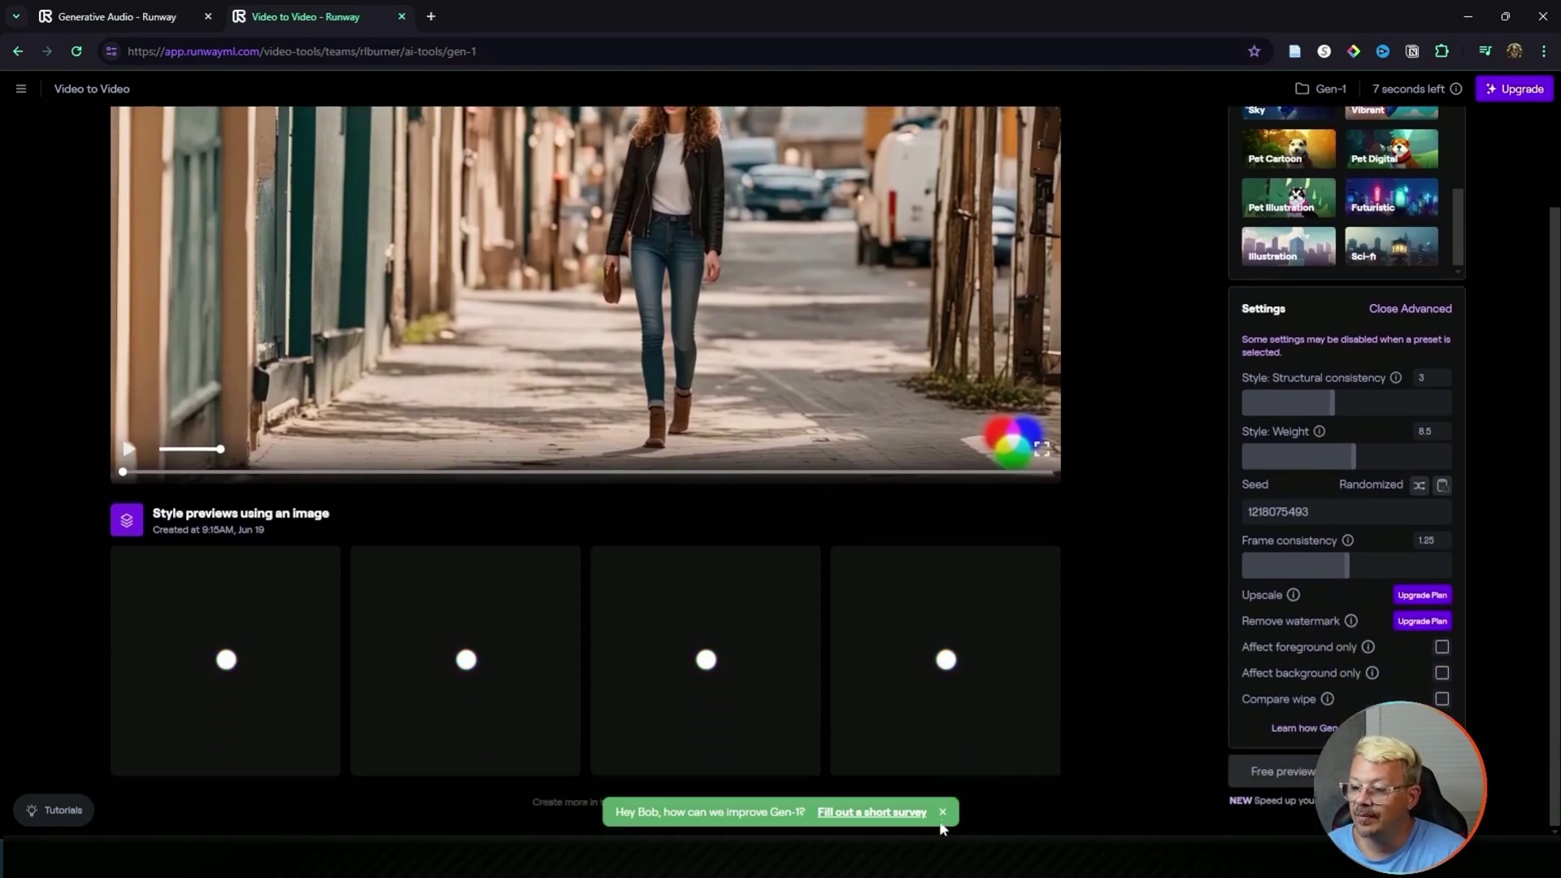
pyautogui.scroll(1, 1144, 633)
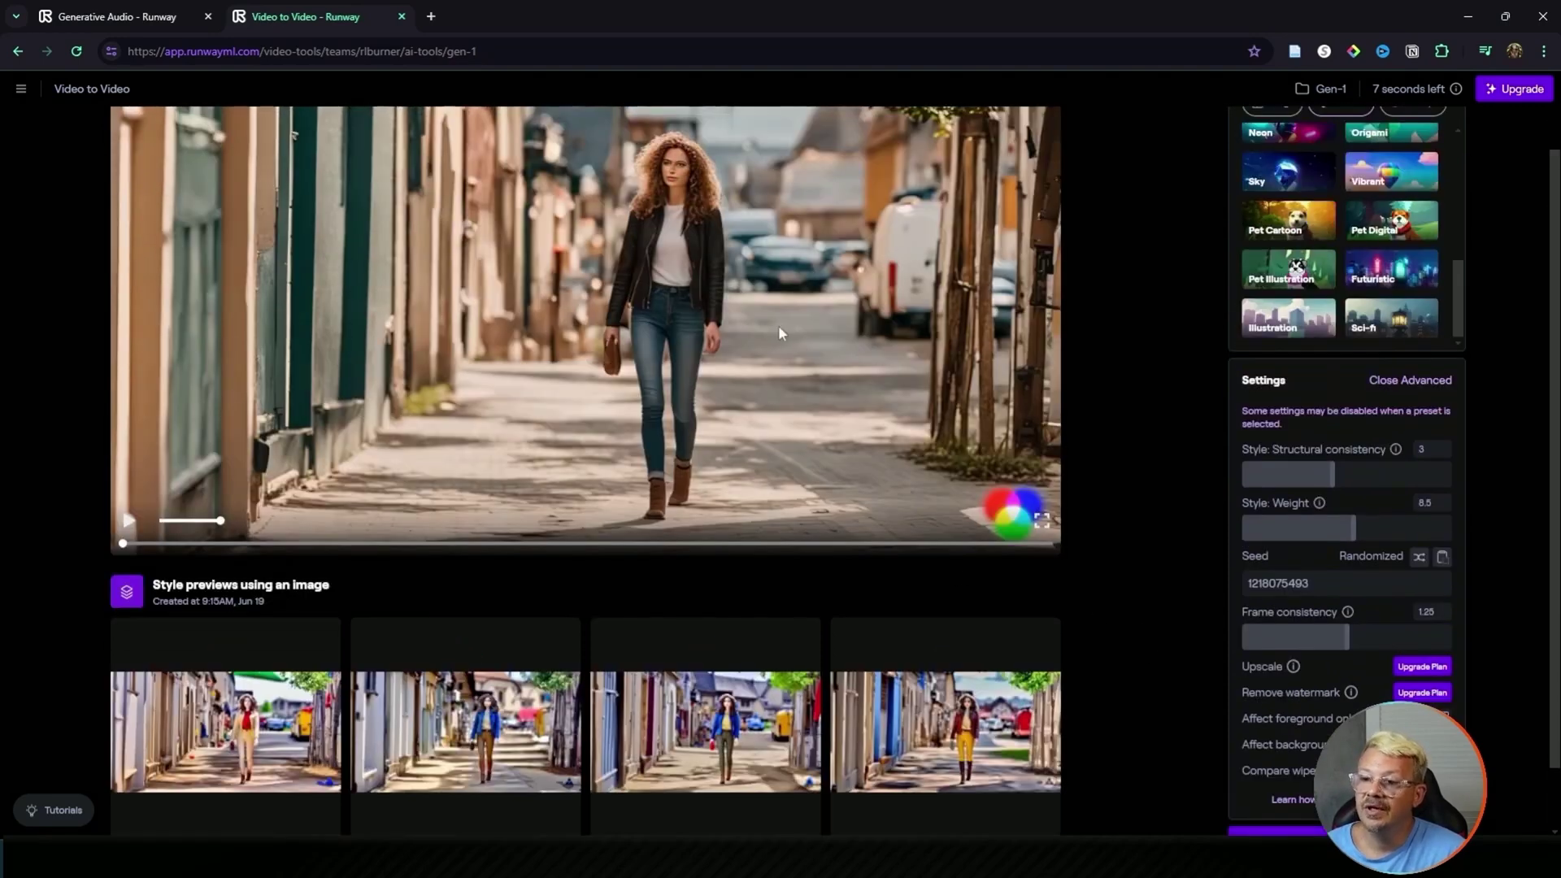
pyautogui.moveTo(268, 740)
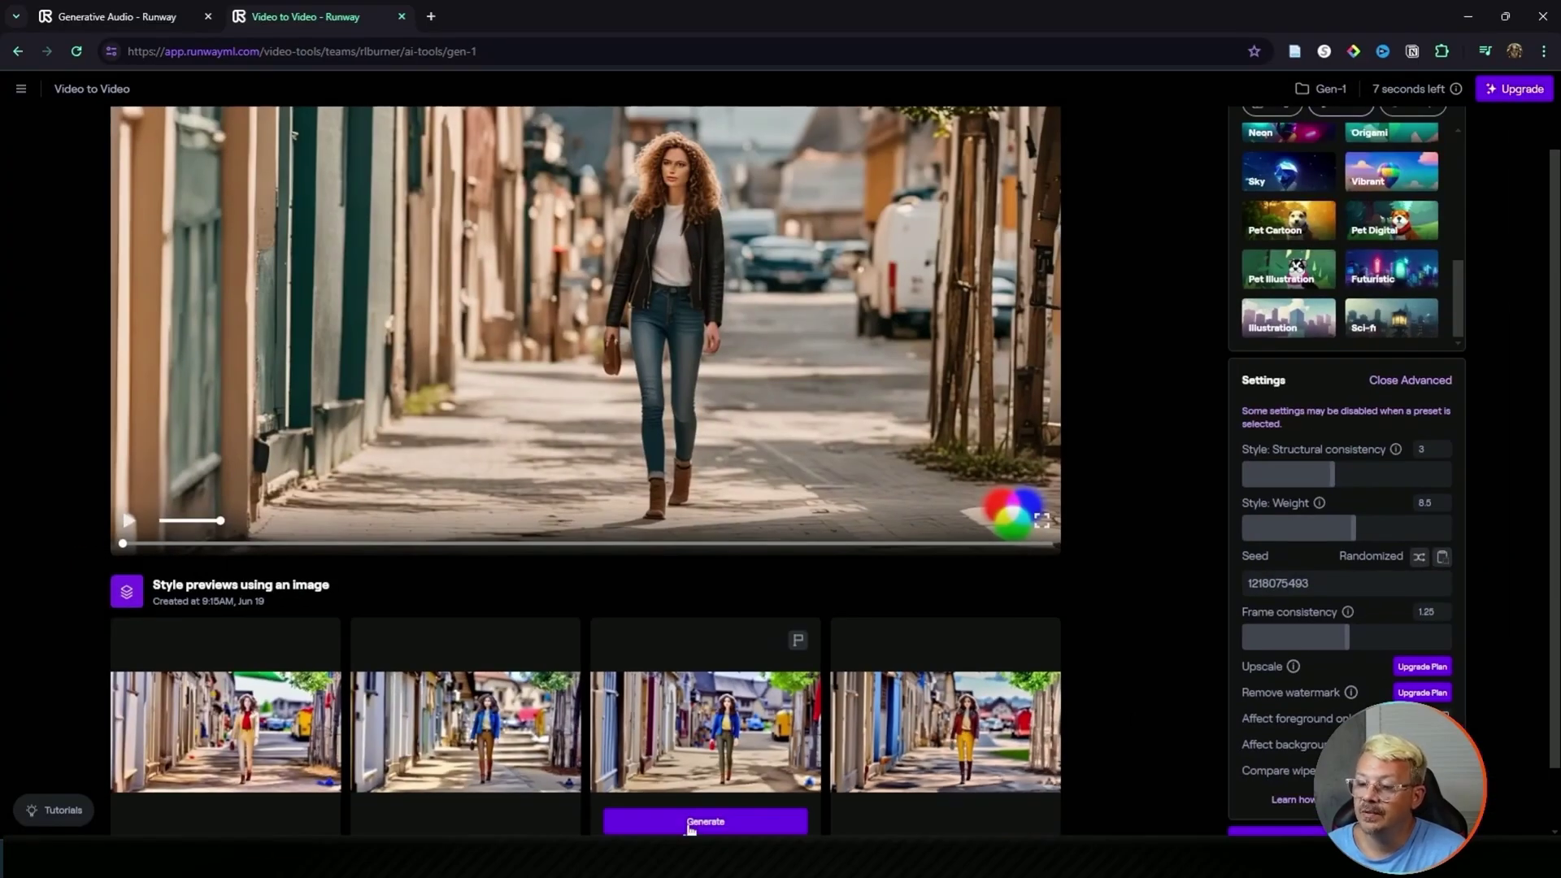
# Render the full 4-second Gen-1 Claymation video from the third style preview
pyautogui.click(690, 823)
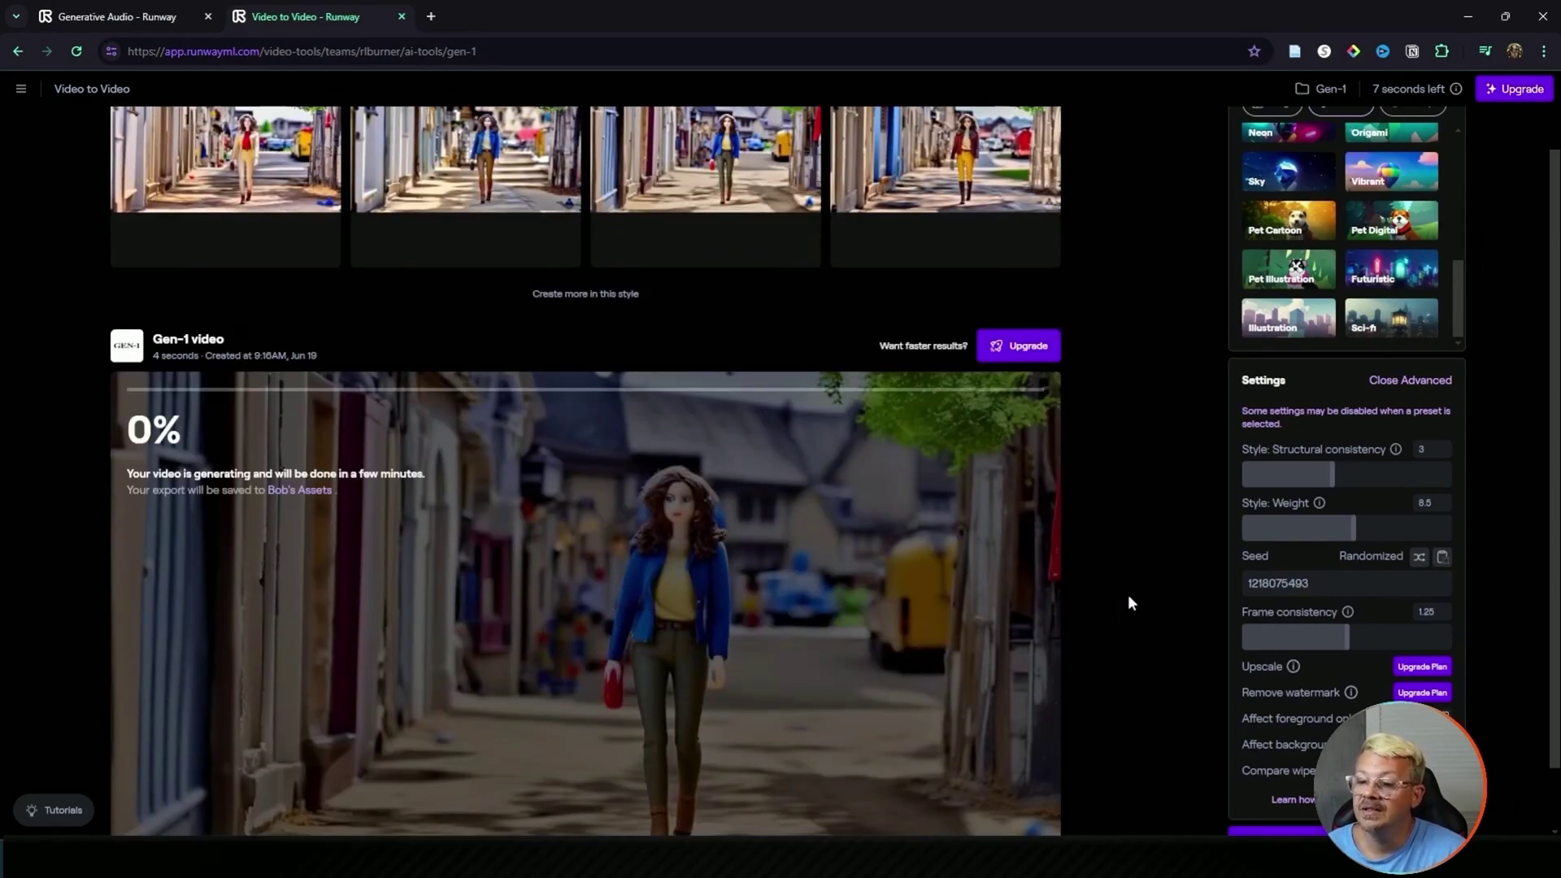
pyautogui.scroll(-1, 1120, 559)
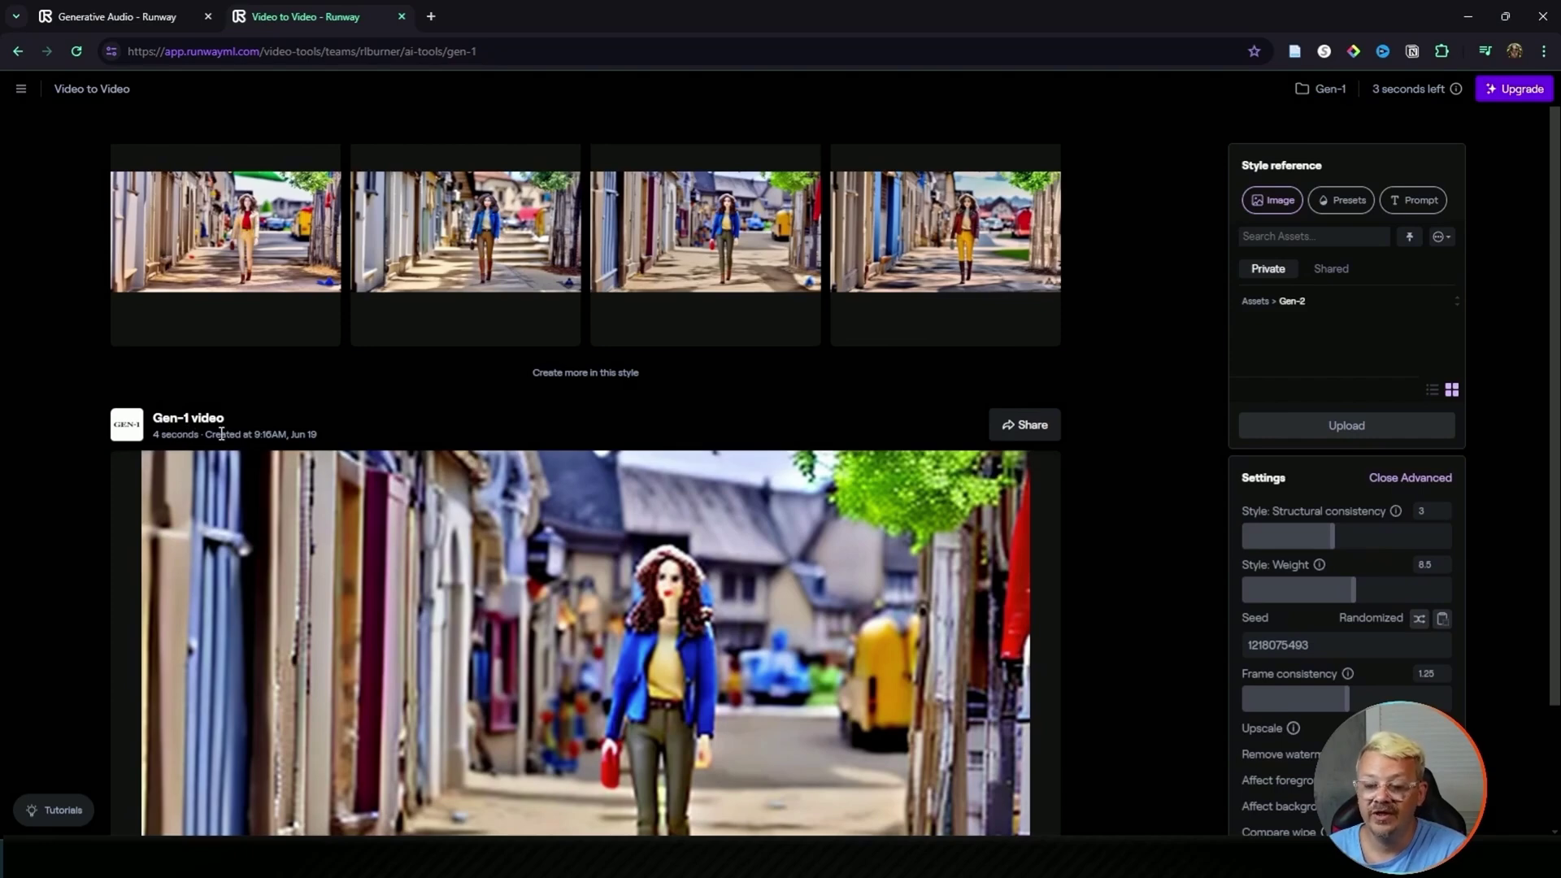
pyautogui.scroll(-2, 196, 418)
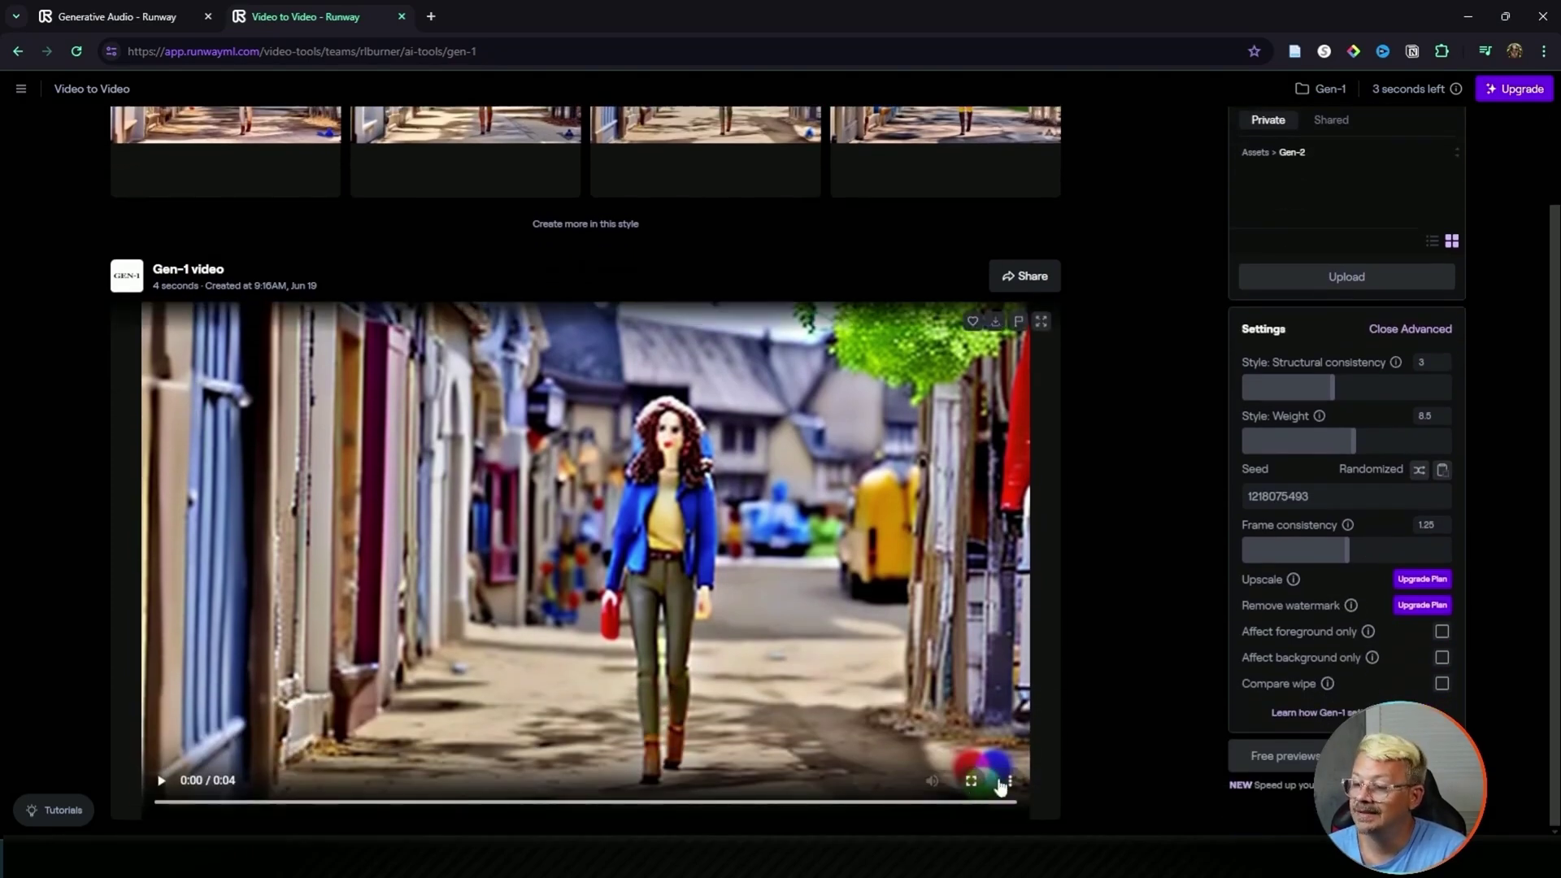
# Watch the finished Claymation video of the walking woman full screen
pyautogui.click(971, 782)
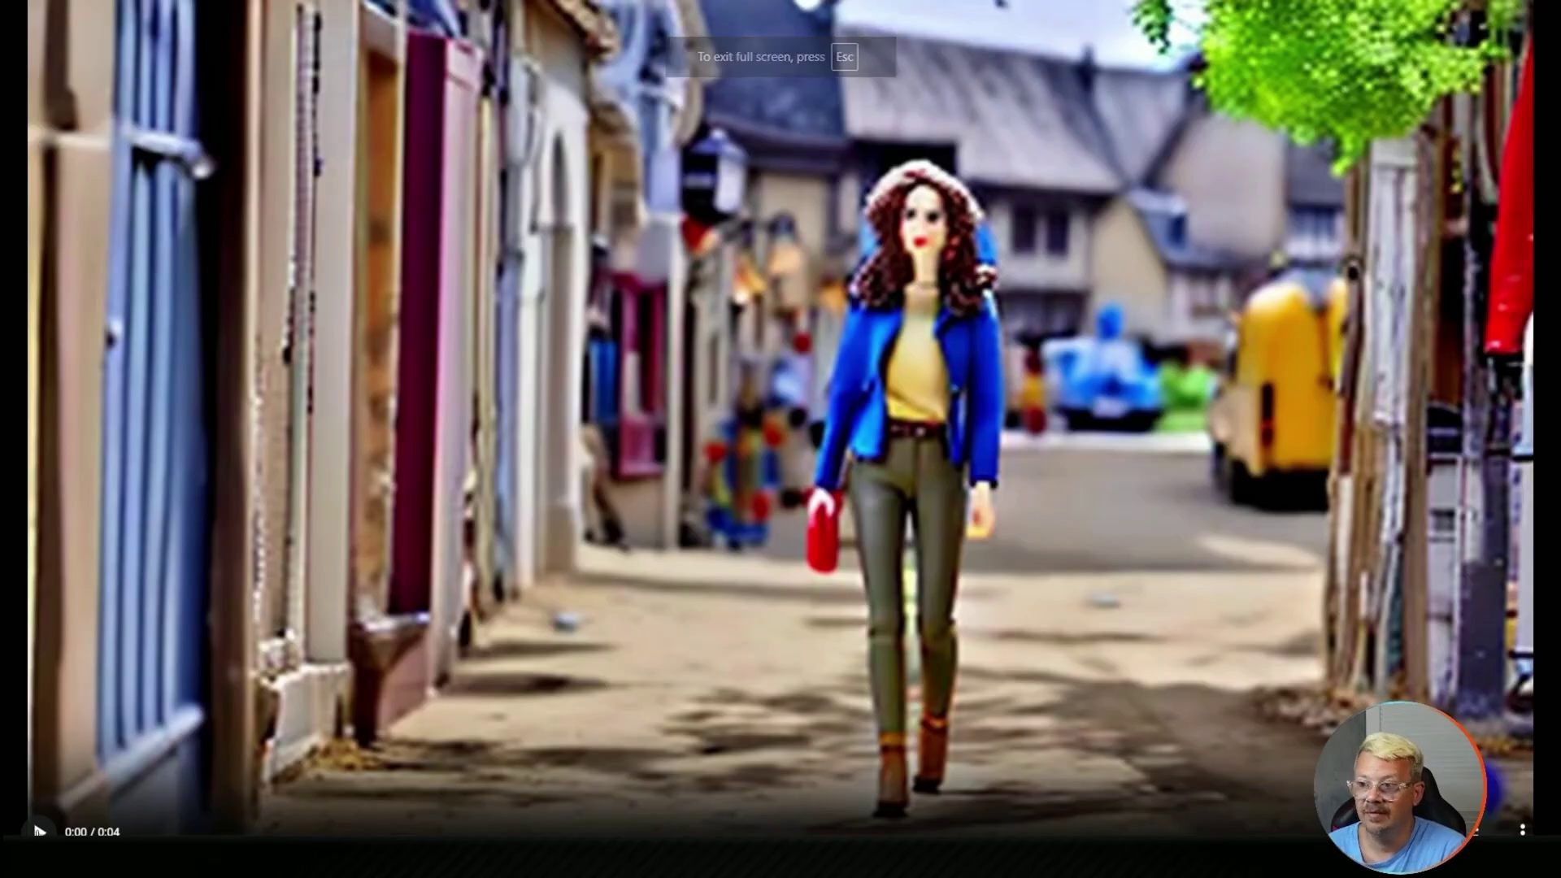